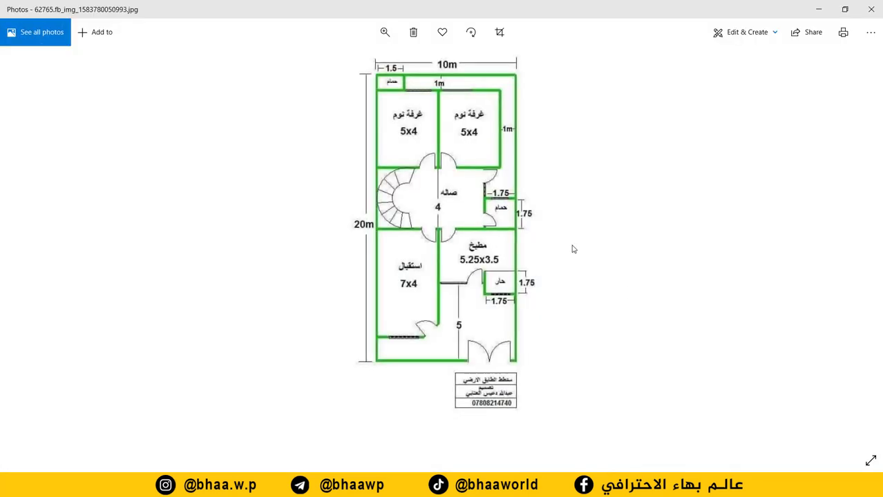
Step: Zoom into the 10 m × 20 m floor plan photo to read the upper rooms' dimensions
{"action": "scroll", "coordinate": [451, 174], "scroll_direction": "up", "scroll_amount": 2}
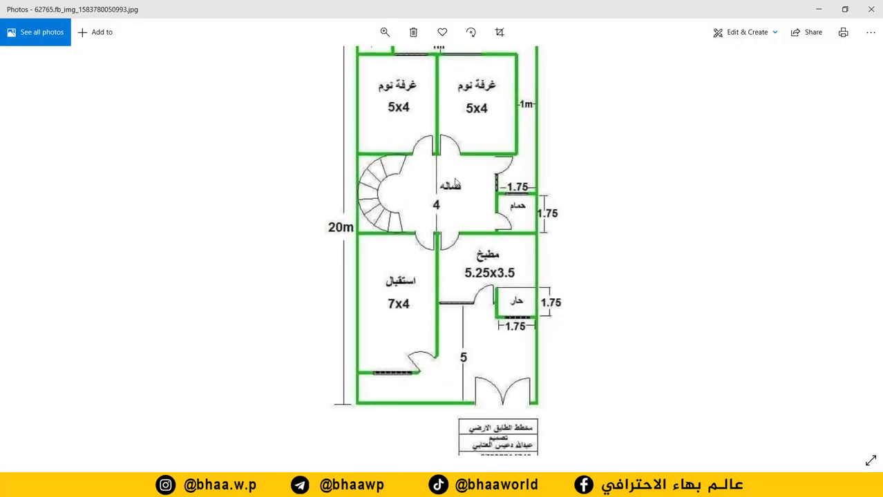
{"action": "scroll", "coordinate": [452, 180], "scroll_direction": "up", "scroll_amount": 1}
{"action": "scroll", "coordinate": [449, 387], "scroll_direction": "down", "scroll_amount": 1}
{"action": "scroll", "coordinate": [443, 267], "scroll_direction": "up", "scroll_amount": 1}
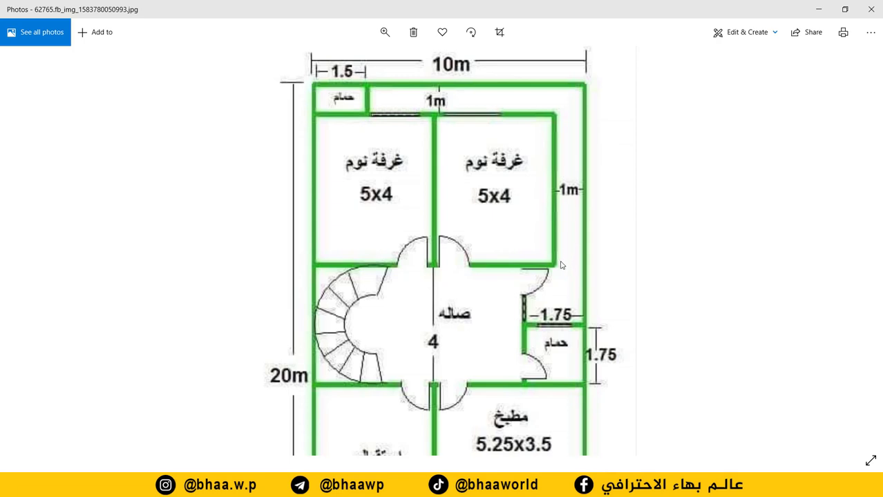
{"action": "scroll", "coordinate": [366, 94], "scroll_direction": "up", "scroll_amount": 1}
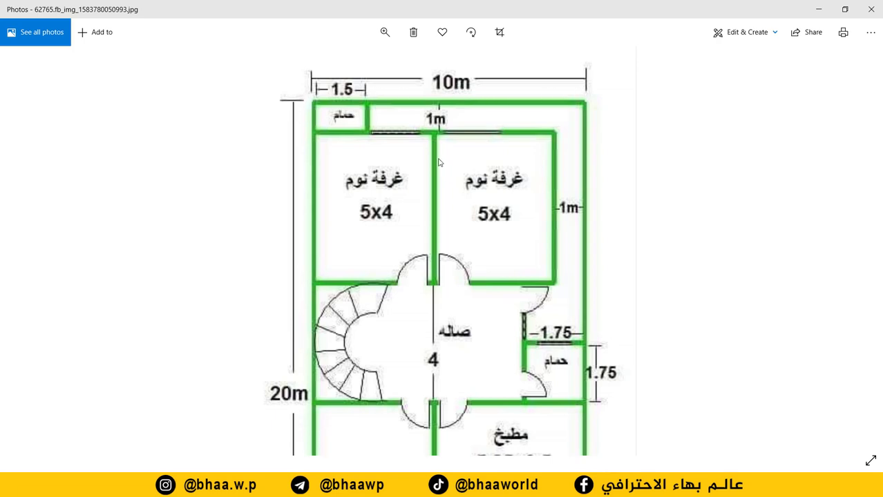
{"action": "scroll", "coordinate": [388, 246], "scroll_direction": "down", "scroll_amount": 3}
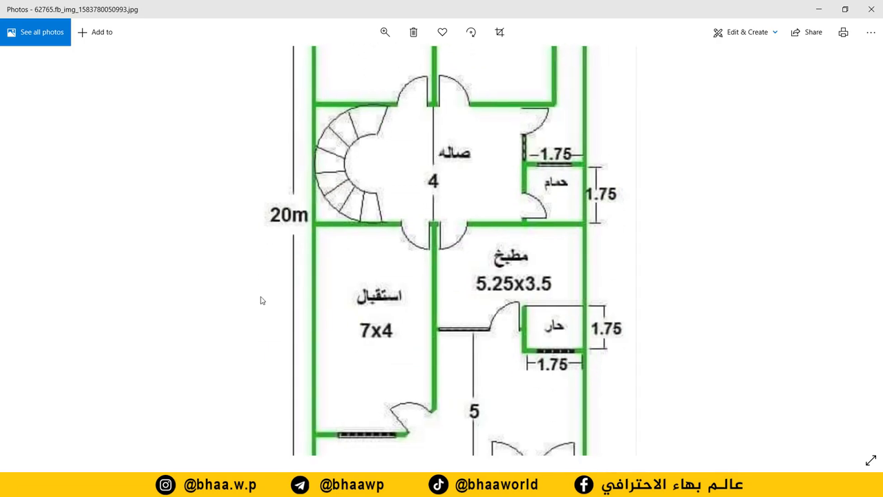
{"action": "scroll", "coordinate": [358, 263], "scroll_direction": "up", "scroll_amount": 3}
{"action": "scroll", "coordinate": [358, 264], "scroll_direction": "down", "scroll_amount": 1}
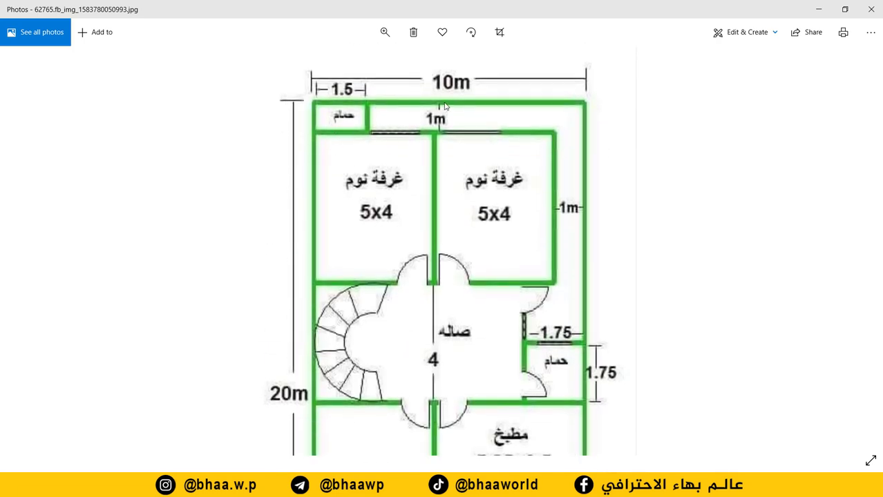
{"action": "scroll", "coordinate": [324, 332], "scroll_direction": "up", "scroll_amount": 1}
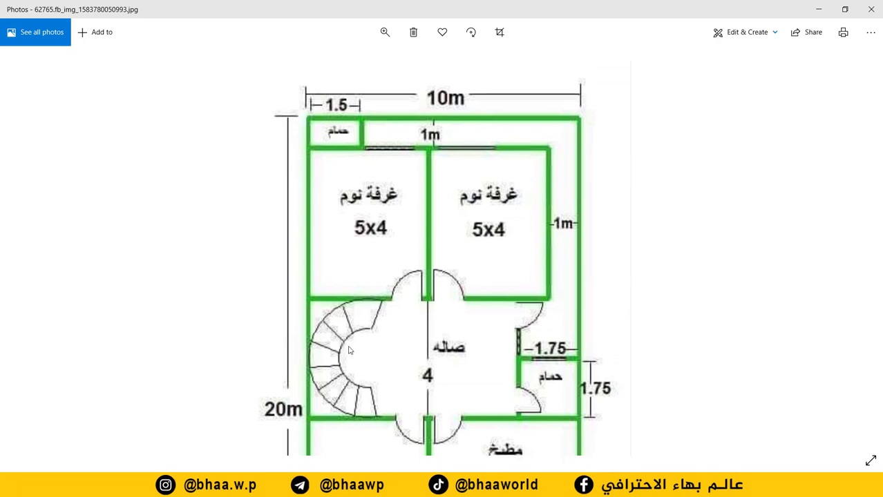
{"action": "scroll", "coordinate": [291, 232], "scroll_direction": "down", "scroll_amount": 1}
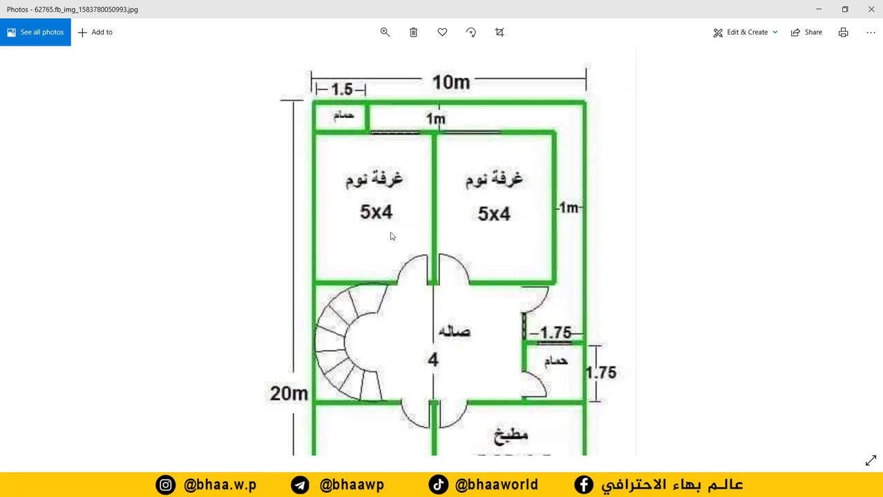
{"action": "scroll", "coordinate": [387, 241], "scroll_direction": "down", "scroll_amount": 2}
{"action": "scroll", "coordinate": [377, 256], "scroll_direction": "down", "scroll_amount": 2}
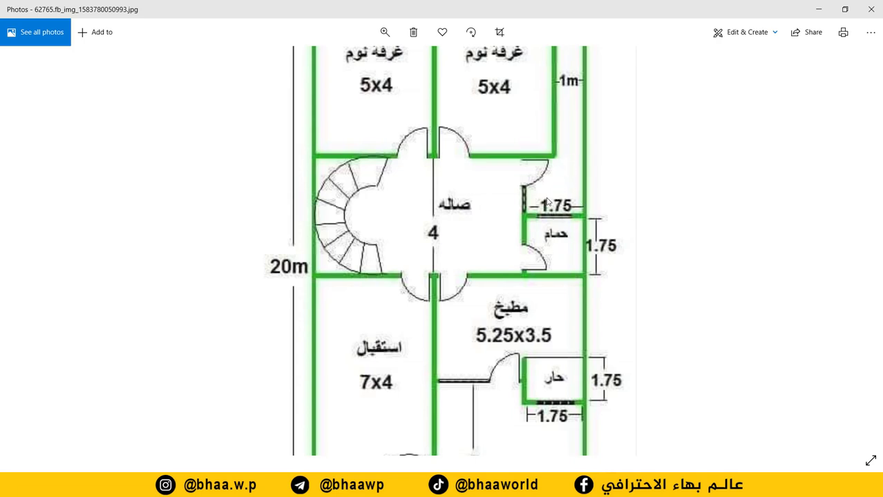
Step: Scroll through the remaining parts of the reference floor plan in Photos
{"action": "scroll", "coordinate": [533, 225], "scroll_direction": "down", "scroll_amount": 2}
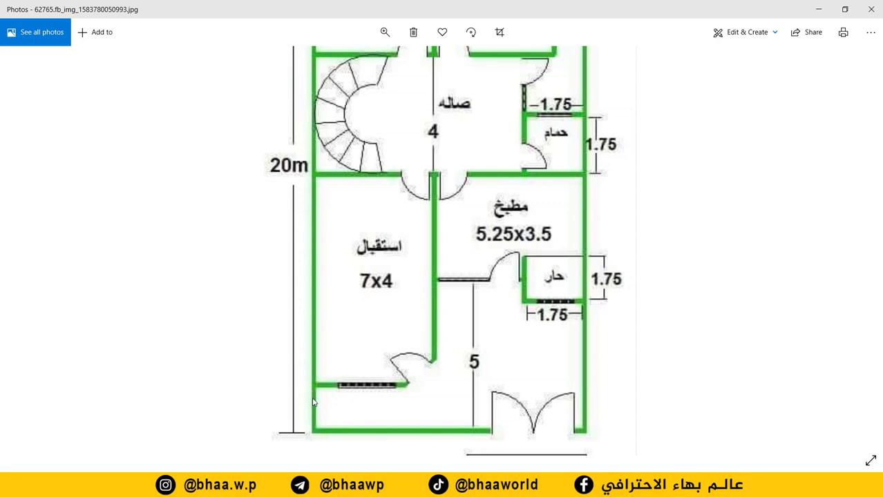
{"action": "scroll", "coordinate": [404, 261], "scroll_direction": "up", "scroll_amount": 5}
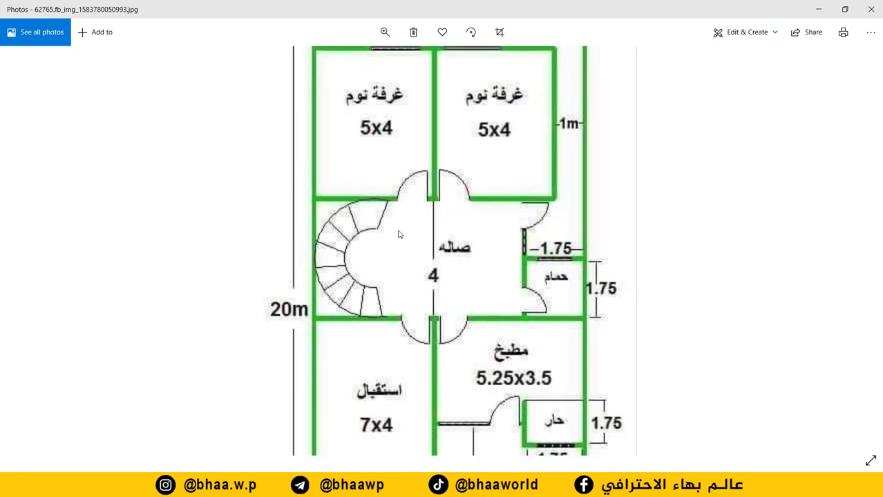
{"action": "scroll", "coordinate": [400, 397], "scroll_direction": "down", "scroll_amount": 2}
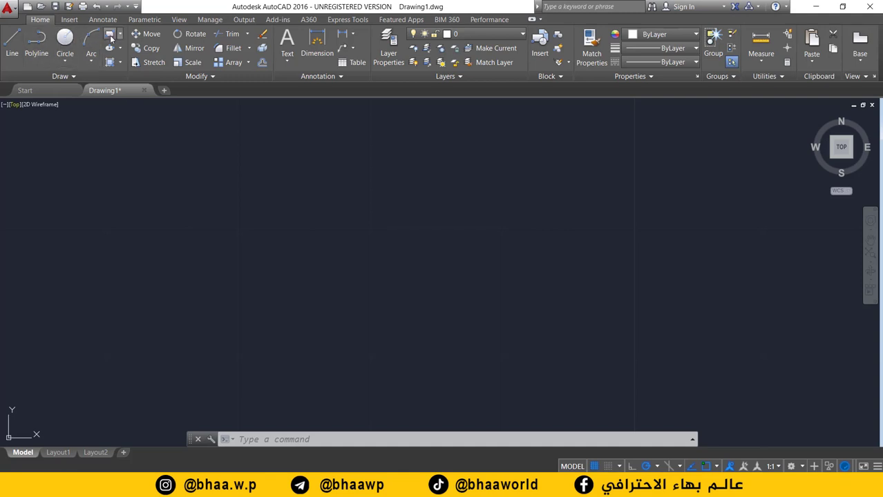
Step: Draw a 4 × 5 rectangle from a picked corner using the Dimensions option for the first bedroom
{"action": "left_click", "coordinate": [110, 38]}
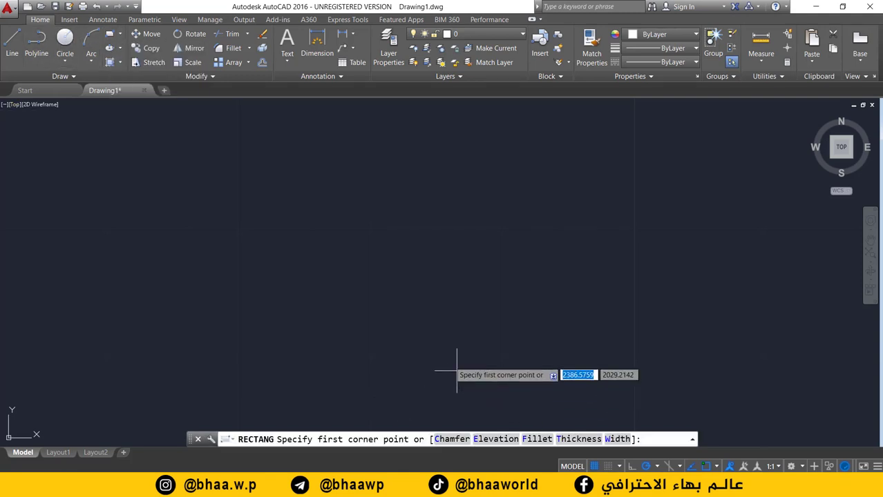
{"action": "left_click", "coordinate": [249, 210]}
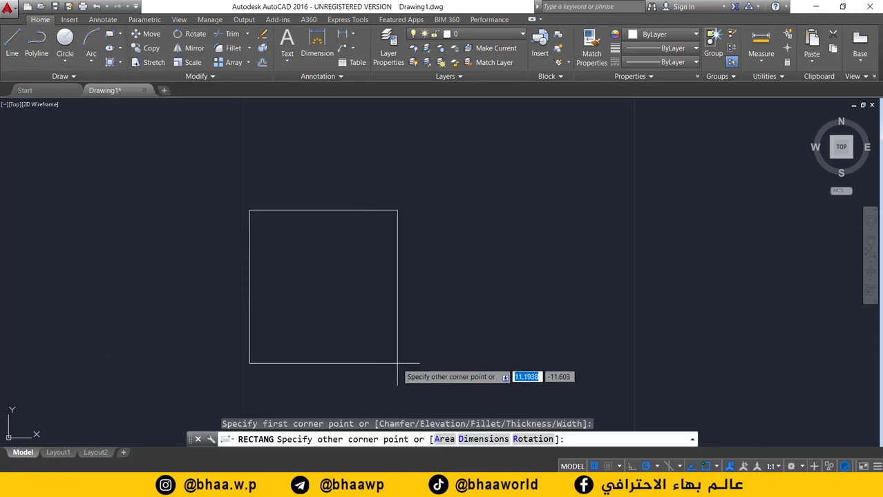
{"action": "type", "text": "D"}
{"action": "key", "text": "Return"}
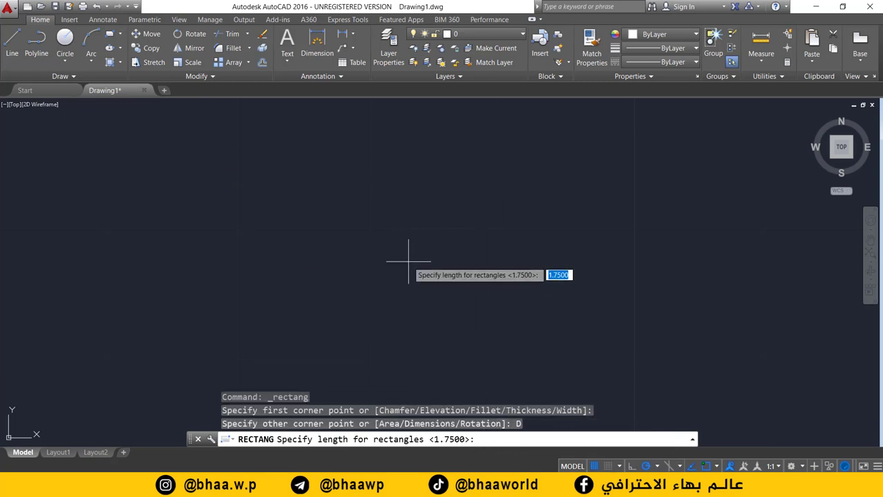
{"action": "type", "text": "4"}
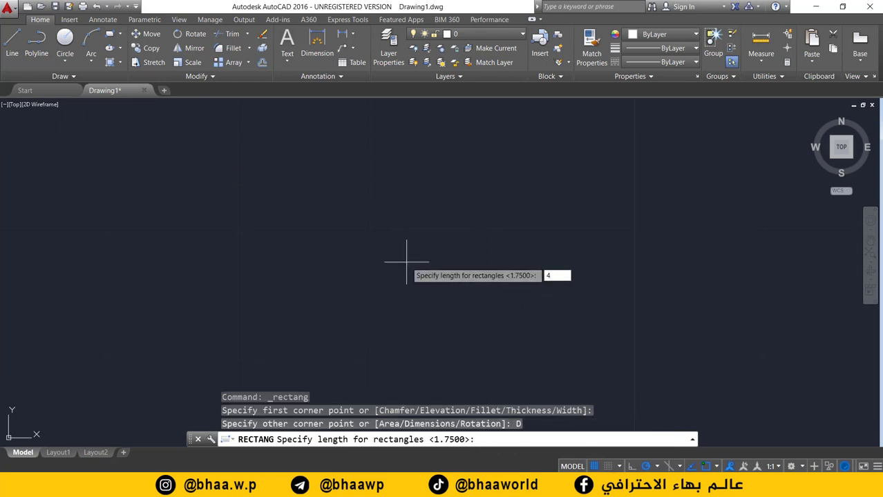
{"action": "key", "text": "Return"}
{"action": "type", "text": "5"}
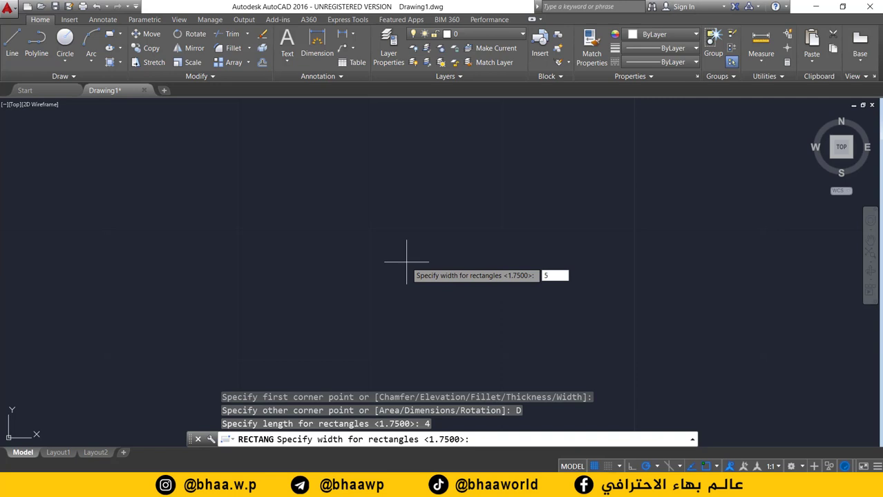
{"action": "key", "text": "Return"}
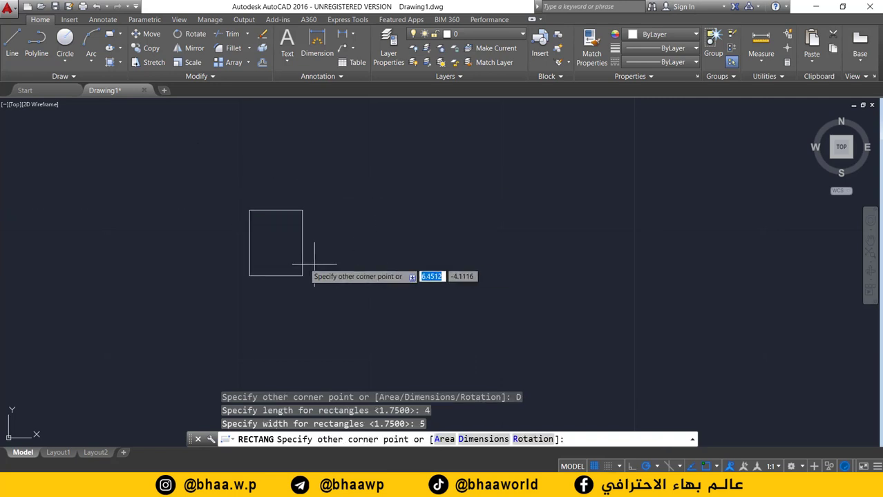
{"action": "left_click", "coordinate": [263, 237]}
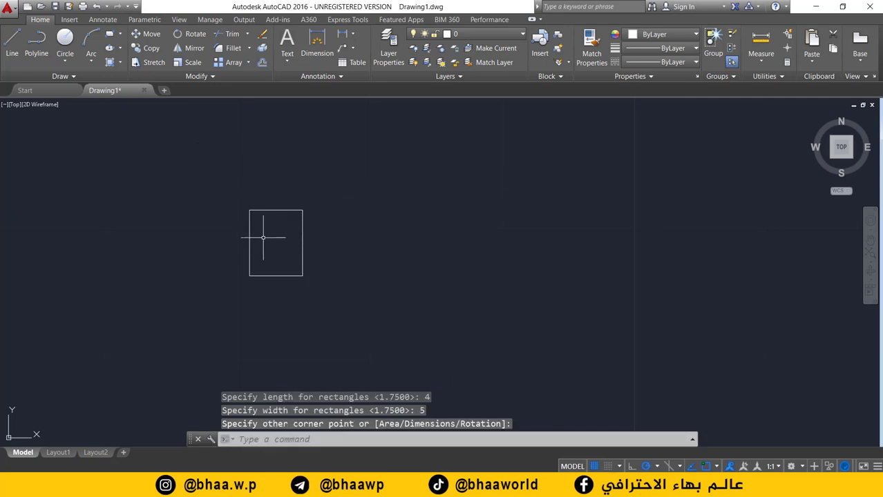
{"action": "mouse_move", "coordinate": [263, 237]}
{"action": "middle_mouse_down"}
{"action": "mouse_move", "coordinate": [319, 237]}
{"action": "mouse_move", "coordinate": [339, 206]}
{"action": "mouse_move", "coordinate": [334, 244]}
{"action": "middle_mouse_up"}
{"action": "scroll", "coordinate": [297, 245], "scroll_direction": "up", "scroll_amount": 2}
{"action": "scroll", "coordinate": [339, 207], "scroll_direction": "up", "scroll_amount": 2}
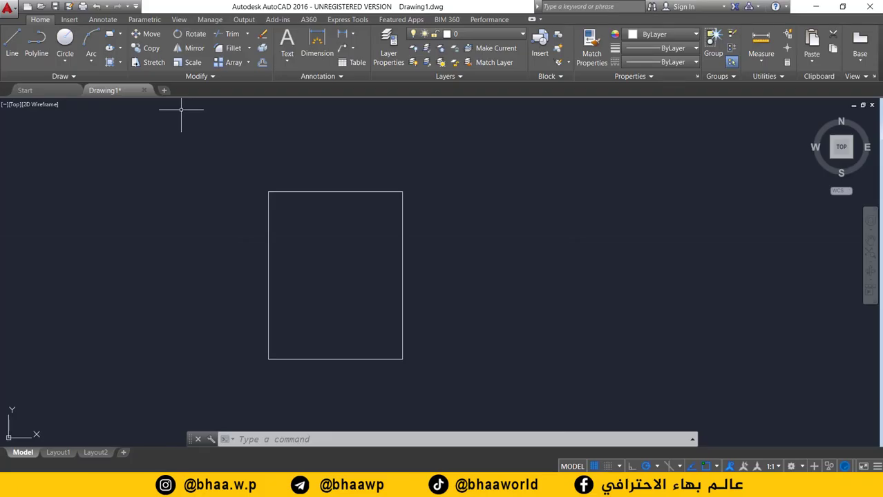
Step: Offset the bedroom rectangle 0.25 outward to form its double-line wall
{"action": "left_click", "coordinate": [262, 62]}
{"action": "type", "text": "0.25"}
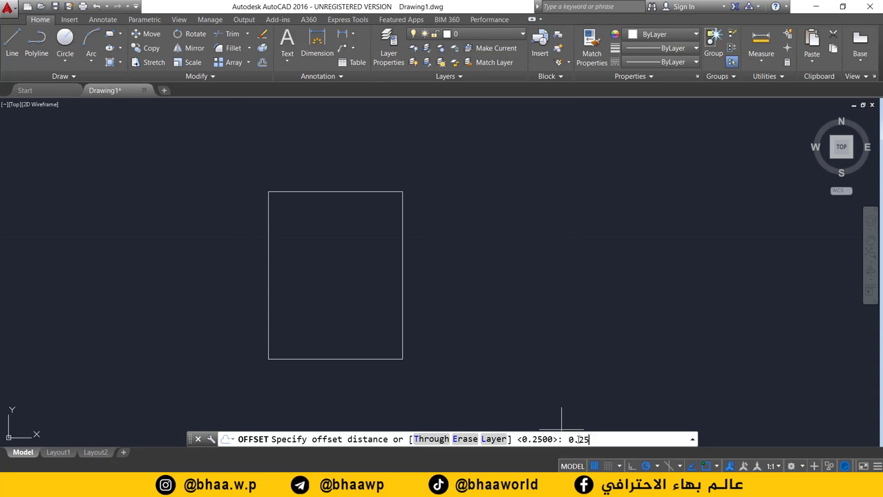
{"action": "key", "text": "Return"}
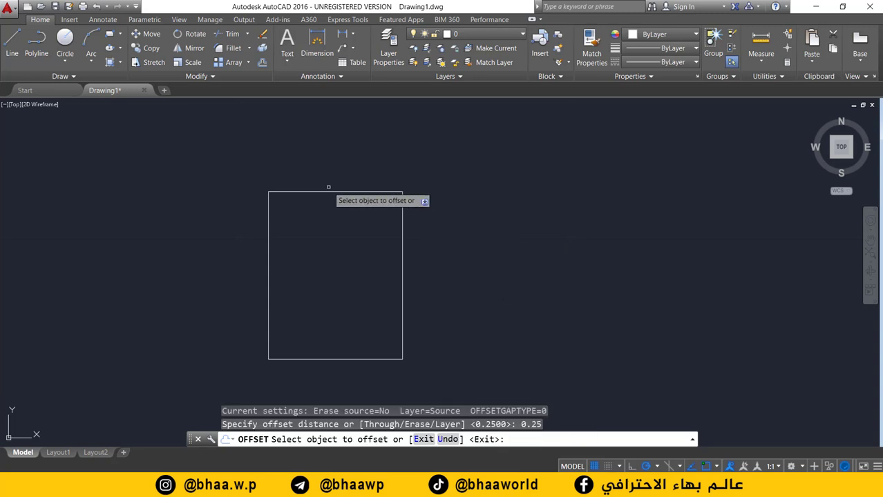
{"action": "left_click", "coordinate": [336, 190]}
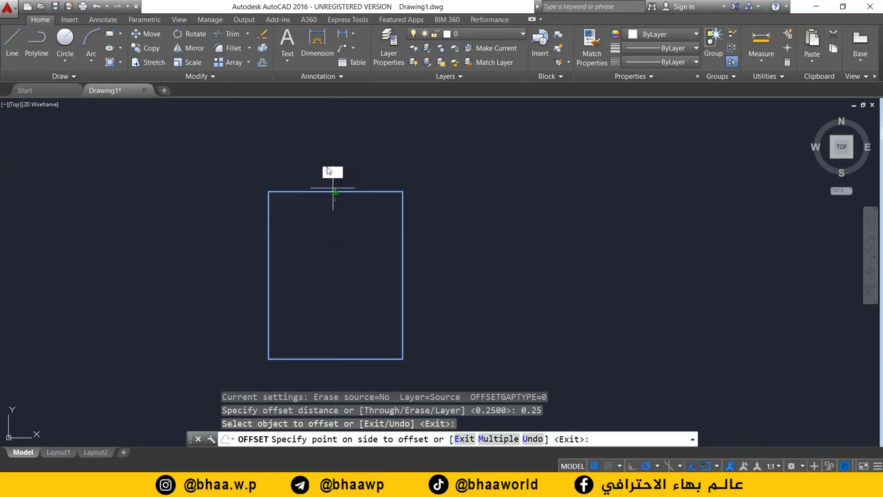
{"action": "left_click", "coordinate": [327, 165]}
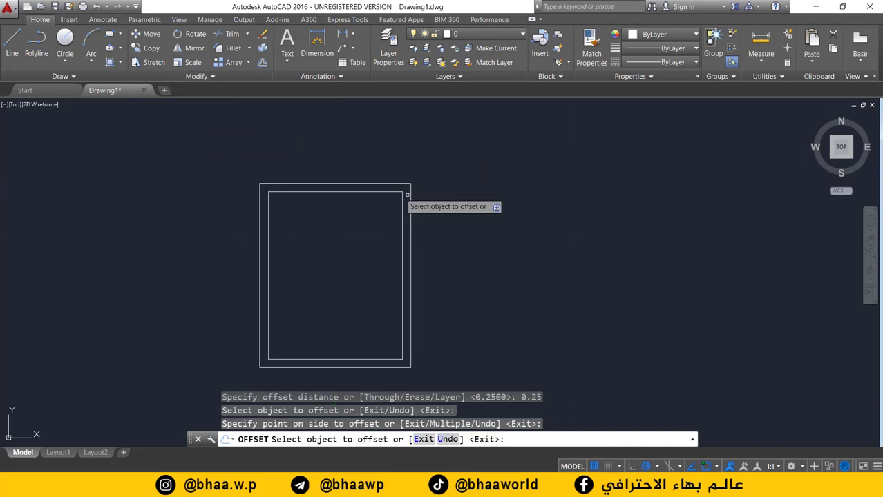
{"action": "left_click", "coordinate": [109, 34]}
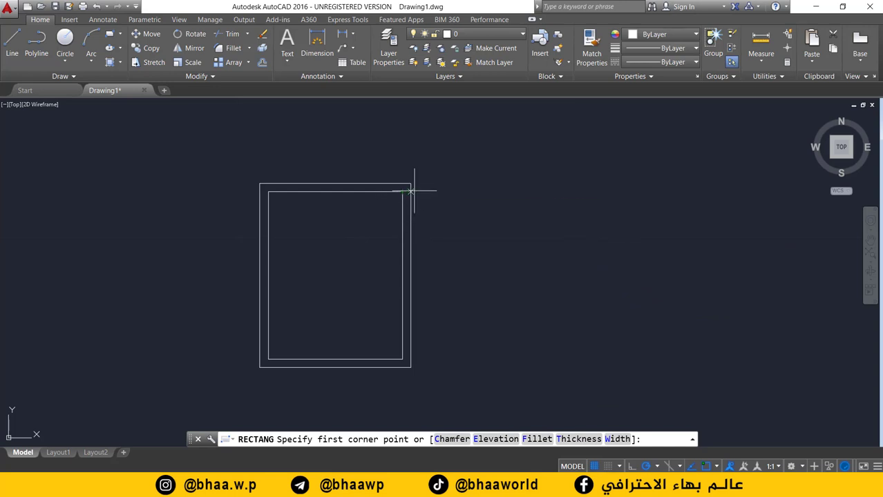
Step: Place a second 4 × 5 rectangle snapped to the right of the first bedroom's outer wall
{"action": "scroll", "coordinate": [414, 188], "scroll_direction": "up", "scroll_amount": 3}
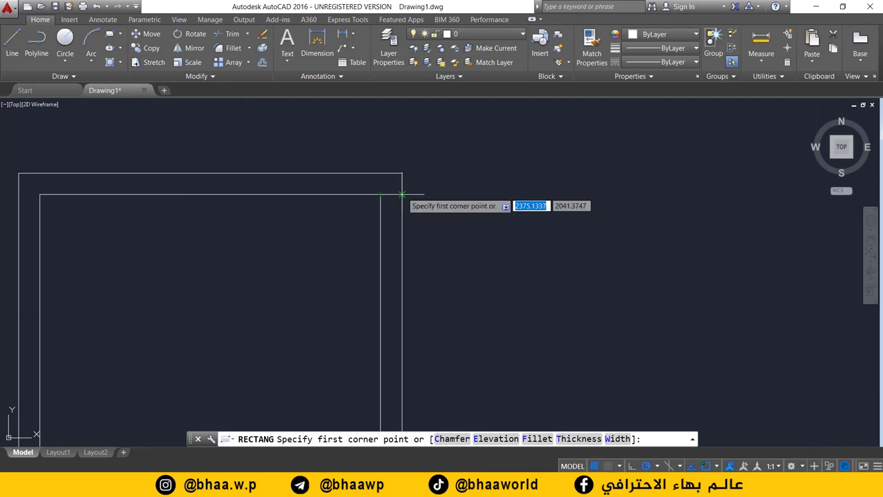
{"action": "left_click", "coordinate": [401, 194]}
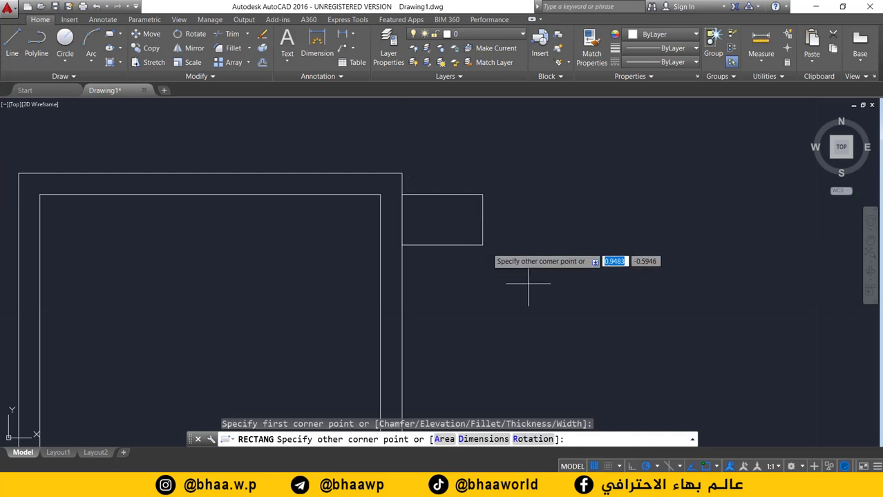
{"action": "left_click", "coordinate": [475, 440]}
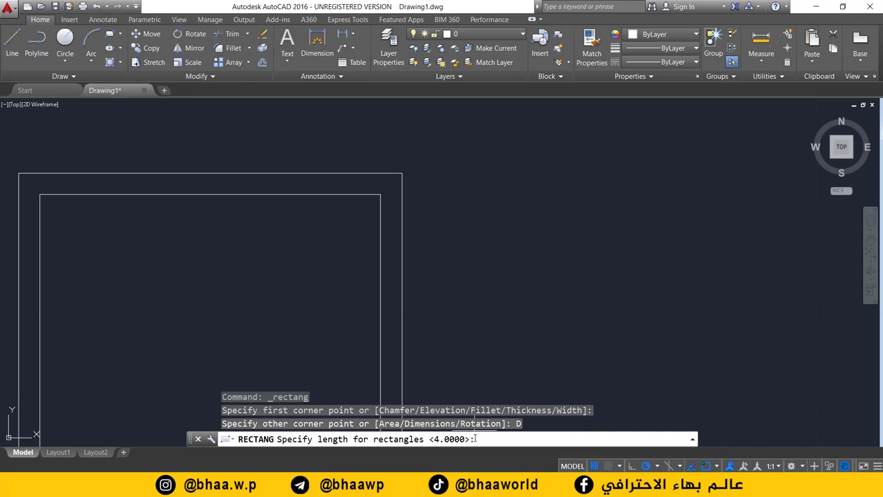
{"action": "type", "text": "4"}
{"action": "key", "text": "Return"}
{"action": "key", "text": "Return"}
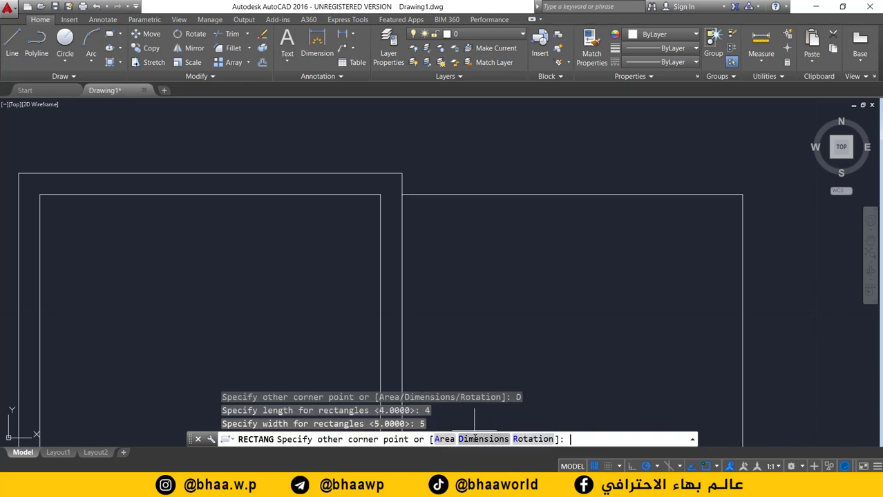
{"action": "left_click", "coordinate": [536, 300]}
{"action": "scroll", "coordinate": [538, 297], "scroll_direction": "down", "scroll_amount": 4}
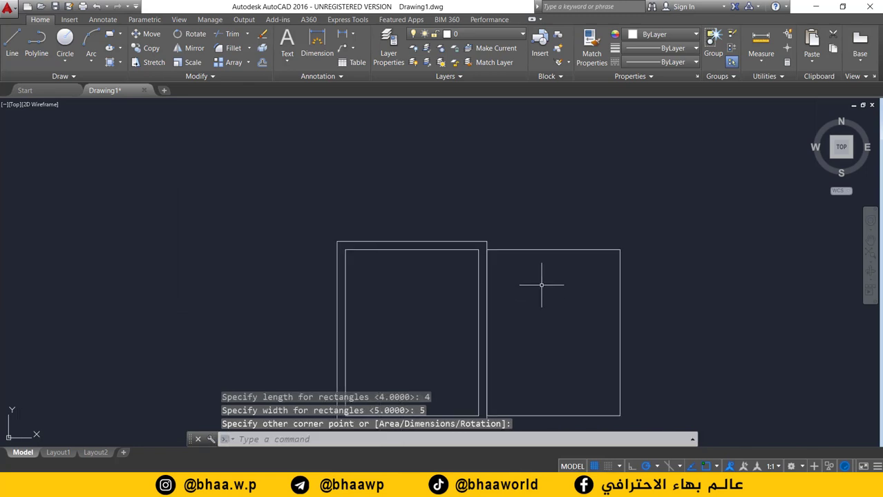
{"action": "mouse_move", "coordinate": [538, 286]}
{"action": "middle_mouse_down"}
{"action": "mouse_move", "coordinate": [524, 240]}
{"action": "mouse_move", "coordinate": [521, 247]}
{"action": "middle_mouse_up"}
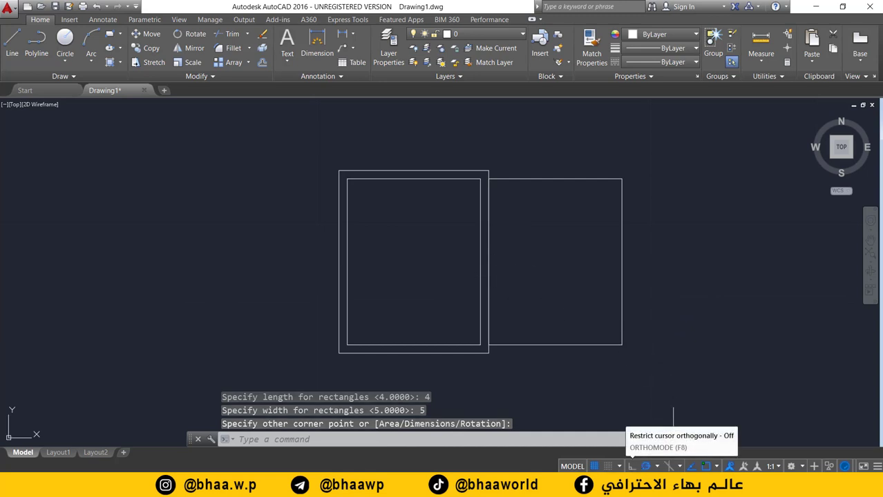
Step: Draw a test line left of the rooms, then select and delete it
{"action": "left_click", "coordinate": [630, 466]}
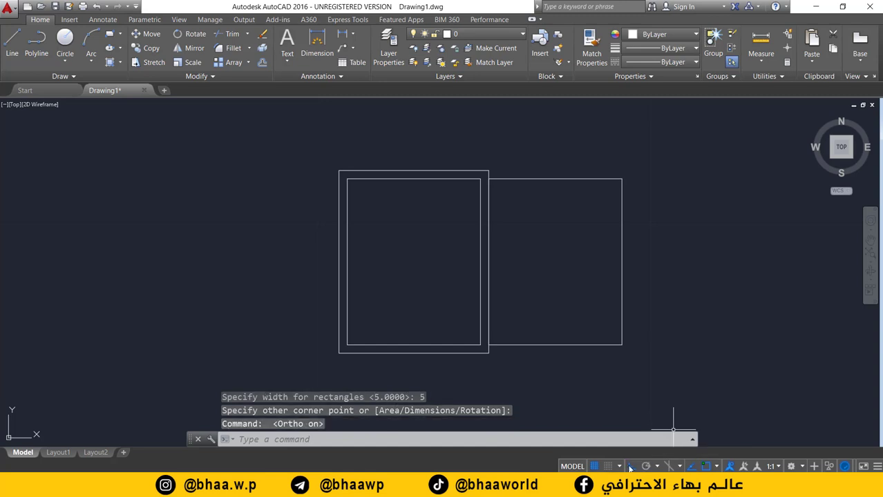
{"action": "left_click", "coordinate": [631, 467]}
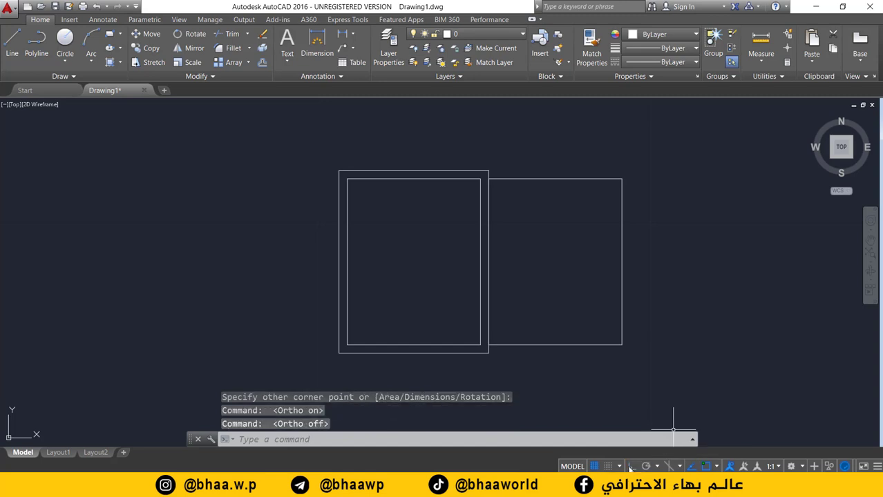
{"action": "left_click", "coordinate": [12, 45]}
{"action": "left_click", "coordinate": [99, 235]}
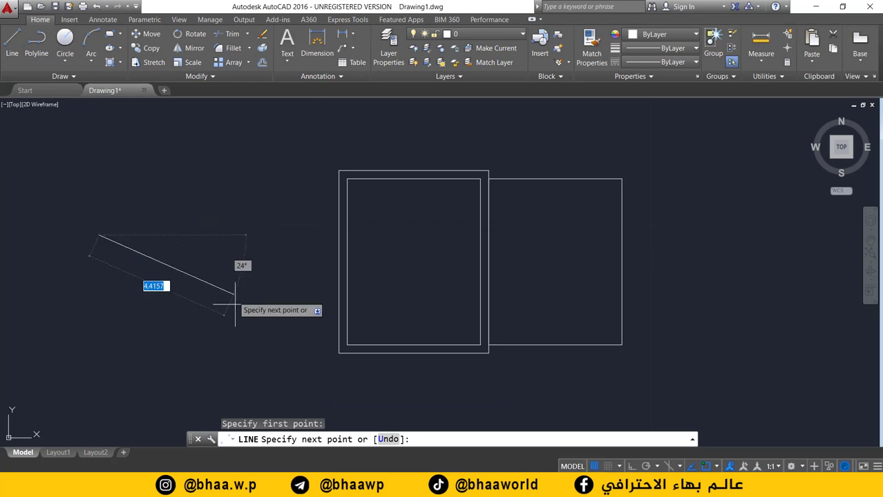
{"action": "left_click", "coordinate": [248, 247]}
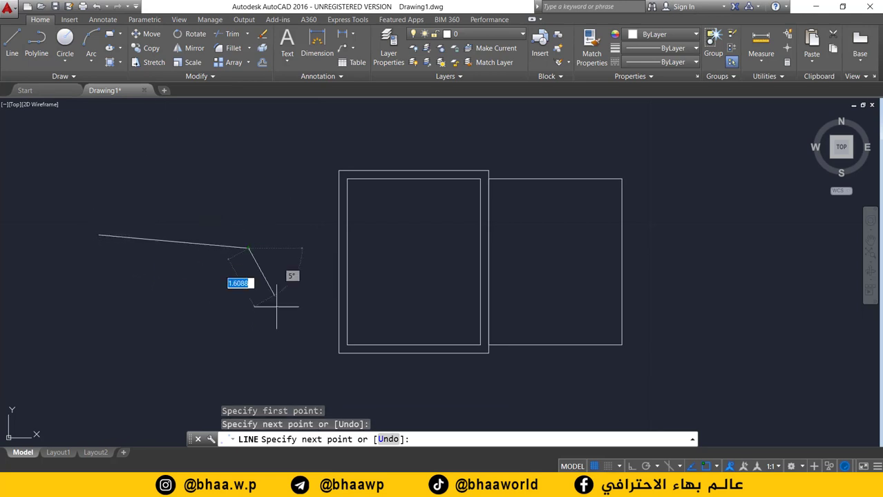
{"action": "key", "text": "Return"}
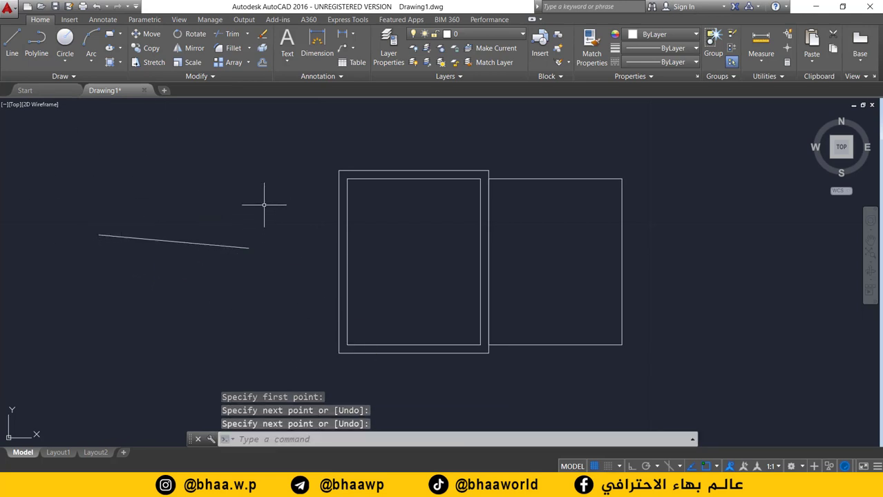
{"action": "left_click_drag", "start_coordinate": [264, 201], "coordinate": [167, 275]}
{"action": "key", "text": "Delete"}
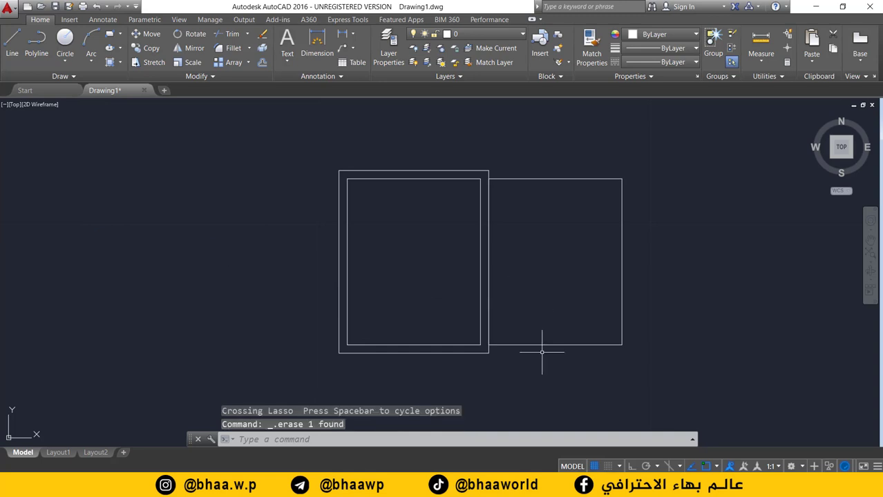
Step: Turn Ortho on with F8, cancel a trial line, and shift the rooms left in view
{"action": "key", "text": "F8"}
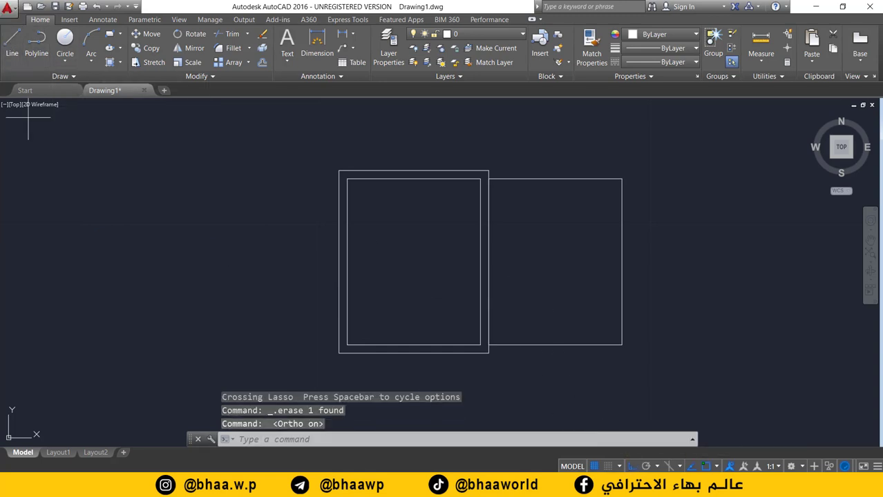
{"action": "left_click", "coordinate": [11, 43]}
{"action": "left_click", "coordinate": [82, 249]}
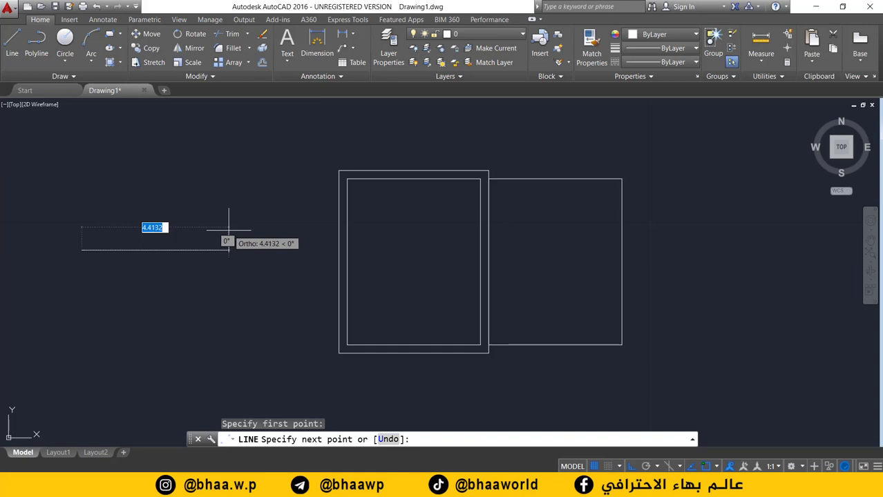
{"action": "key", "text": "Escape"}
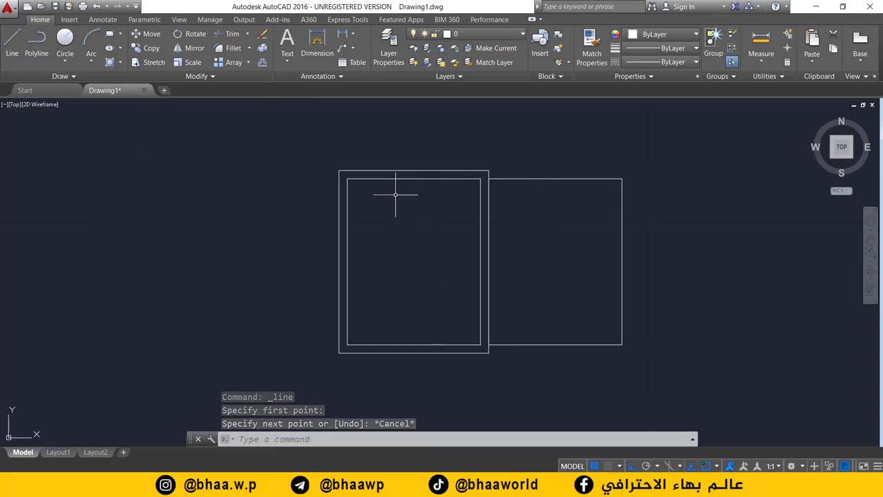
{"action": "left_click", "coordinate": [631, 467]}
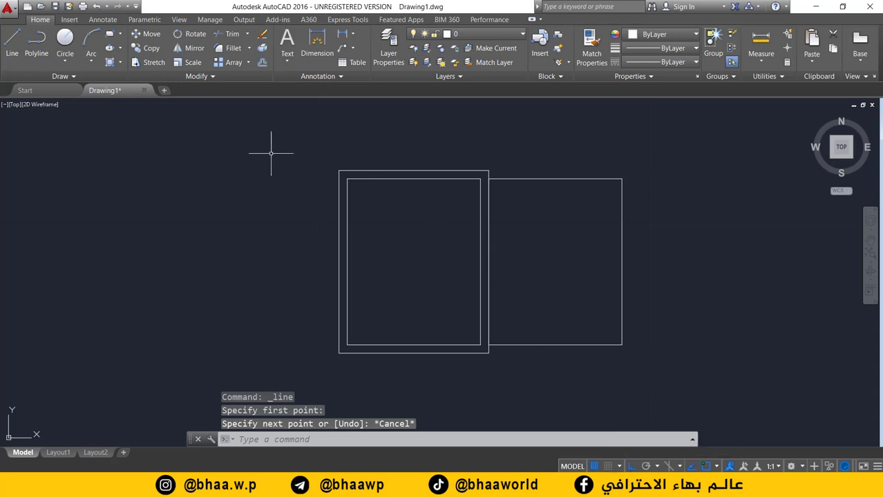
{"action": "mouse_move", "coordinate": [518, 278]}
{"action": "middle_mouse_down"}
{"action": "mouse_move", "coordinate": [424, 264]}
{"action": "mouse_move", "coordinate": [324, 231]}
{"action": "middle_mouse_up"}
{"action": "left_click", "coordinate": [261, 63]}
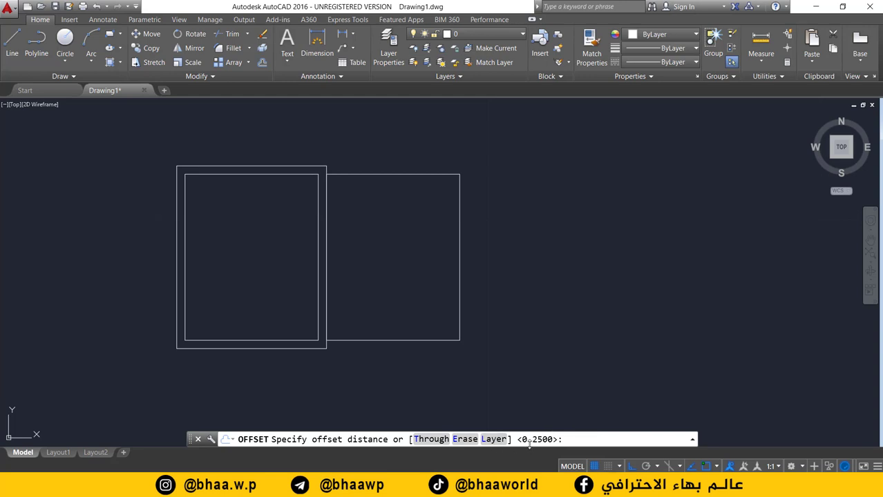
Step: Offset the right bedroom rectangle 0.25 outward to give it a double-line wall
{"action": "key", "text": "Return"}
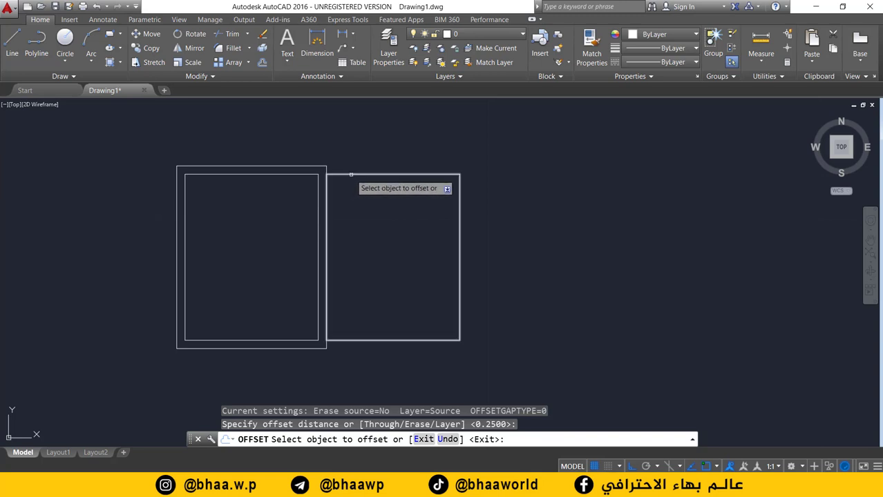
{"action": "left_click", "coordinate": [351, 175]}
{"action": "left_click", "coordinate": [357, 153]}
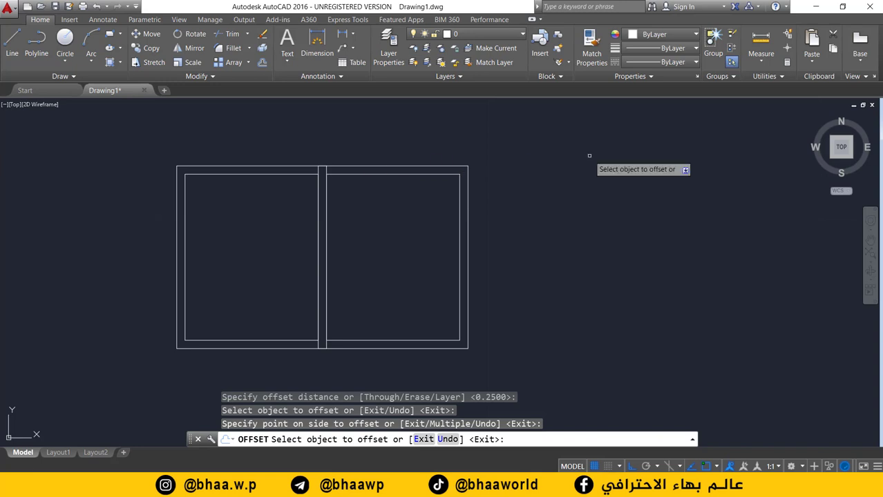
{"action": "mouse_move", "coordinate": [341, 222]}
{"action": "middle_mouse_down"}
{"action": "mouse_move", "coordinate": [366, 238]}
{"action": "mouse_move", "coordinate": [370, 260]}
{"action": "middle_mouse_up"}
{"action": "key", "text": "Escape"}
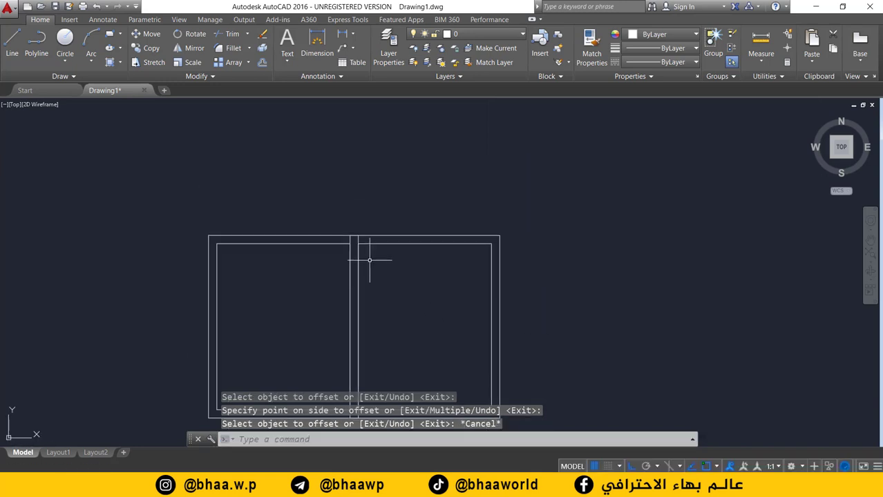
{"action": "scroll", "coordinate": [369, 261], "scroll_direction": "up", "scroll_amount": 2}
{"action": "left_click", "coordinate": [308, 222]}
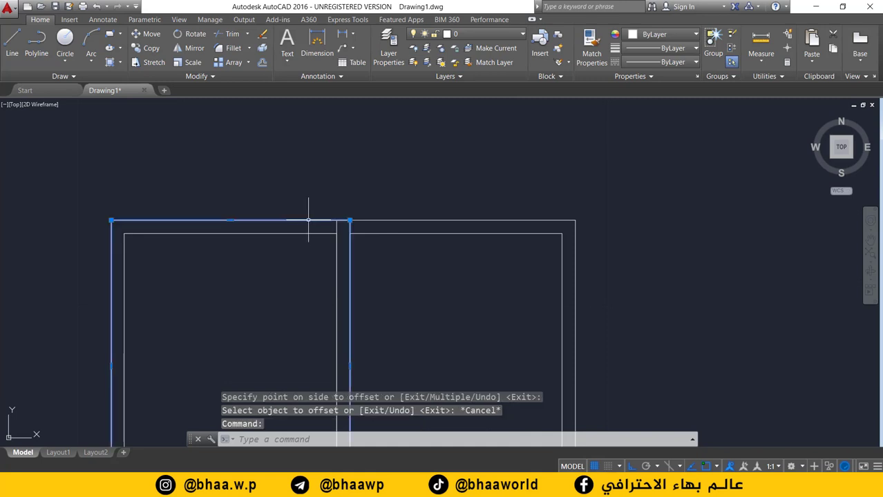
{"action": "left_click_drag", "start_coordinate": [248, 222], "coordinate": [240, 192]}
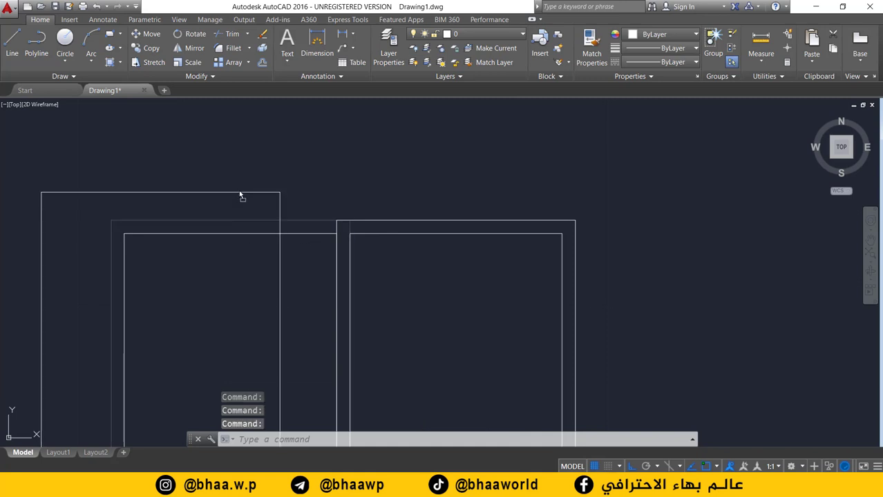
{"action": "left_click", "coordinate": [383, 222]}
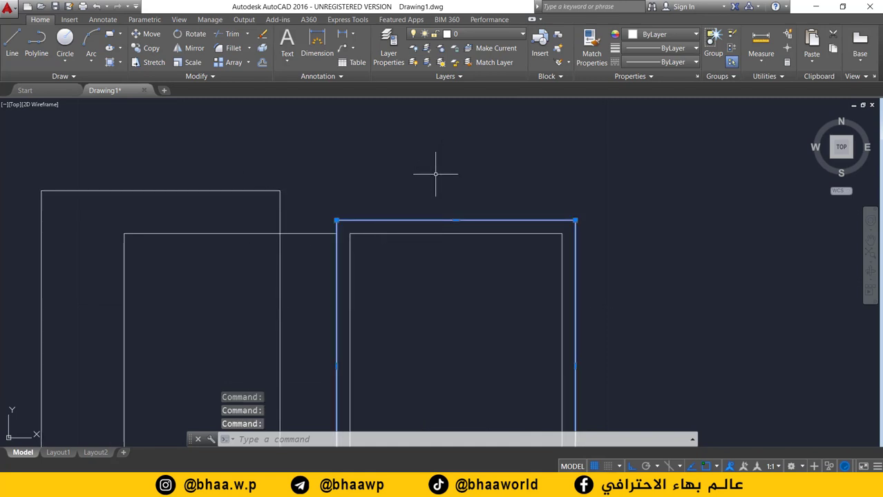
{"action": "key", "text": "ctrl+z"}
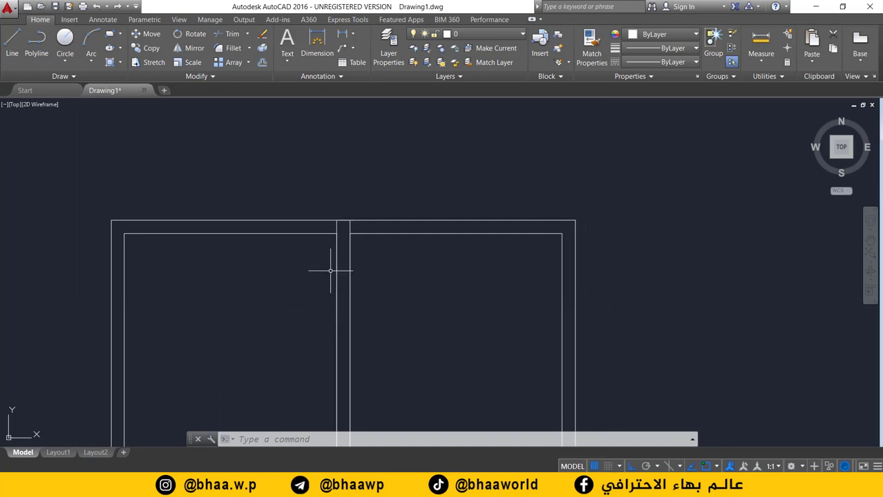
{"action": "scroll", "coordinate": [328, 259], "scroll_direction": "down", "scroll_amount": 2}
{"action": "middle_click_drag", "start_coordinate": [325, 267], "coordinate": [329, 247]}
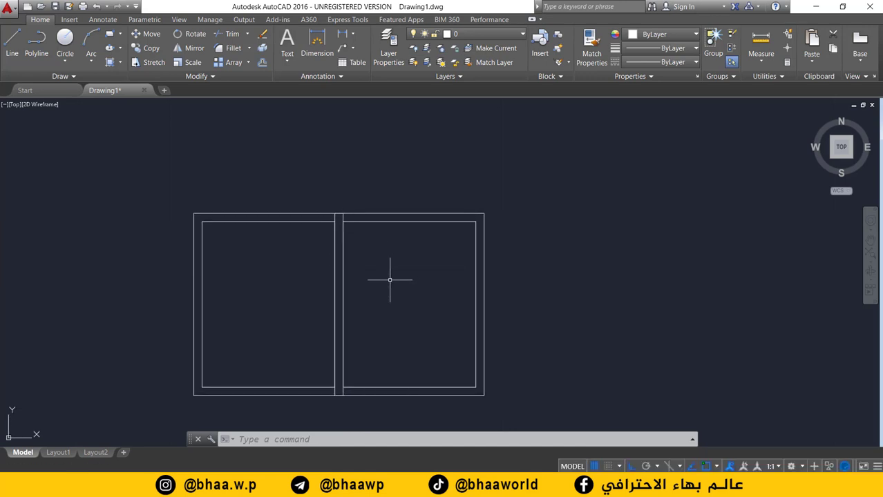
{"action": "scroll", "coordinate": [346, 259], "scroll_direction": "down", "scroll_amount": 1}
{"action": "mouse_move", "coordinate": [347, 262]}
{"action": "middle_mouse_down"}
{"action": "mouse_move", "coordinate": [354, 207]}
{"action": "mouse_move", "coordinate": [366, 238]}
{"action": "middle_mouse_up"}
{"action": "scroll", "coordinate": [361, 206], "scroll_direction": "down", "scroll_amount": 1}
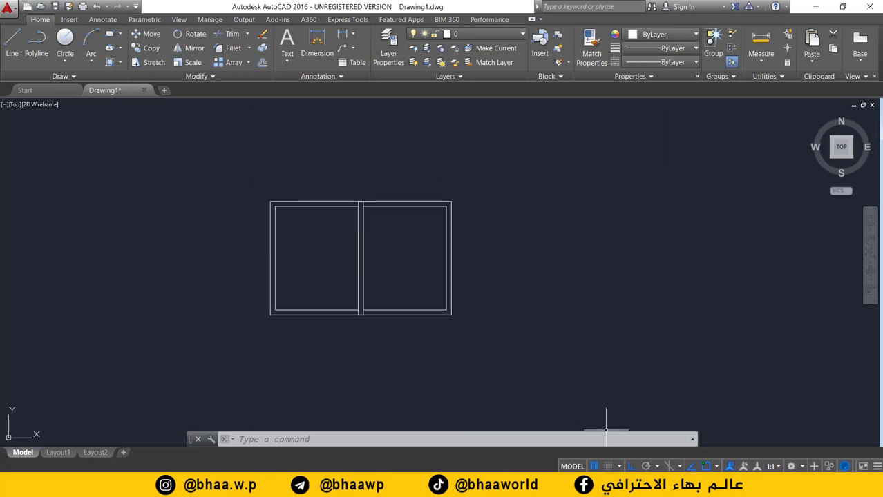
{"action": "key", "text": "alt+Tab"}
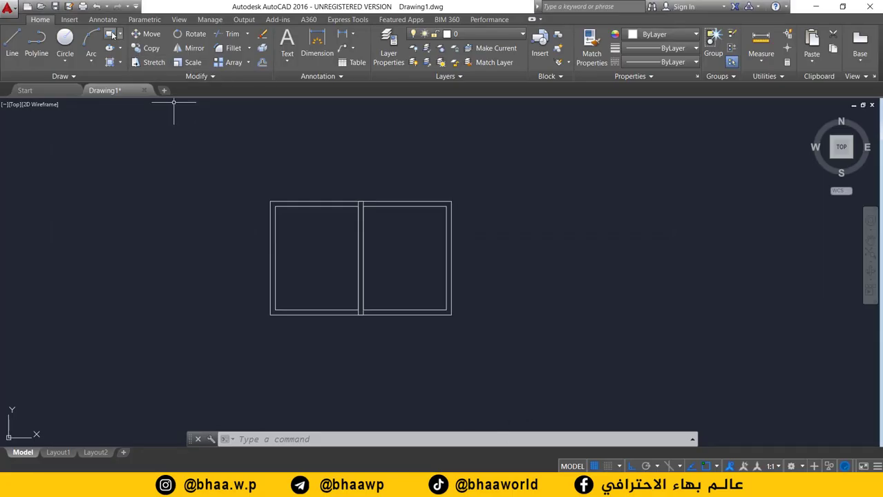
Step: Draw a 4 × 4 rectangle anchored below the left bedroom's bottom wall
{"action": "left_click", "coordinate": [109, 34]}
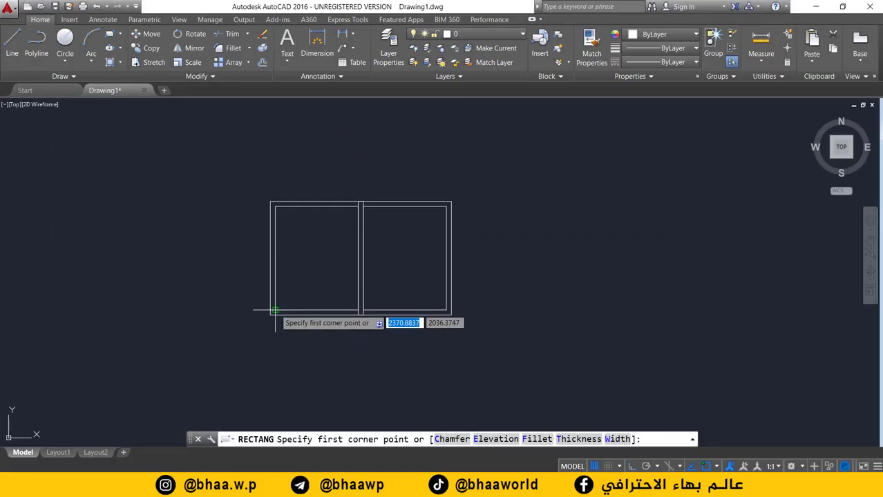
{"action": "scroll", "coordinate": [275, 311], "scroll_direction": "up", "scroll_amount": 3}
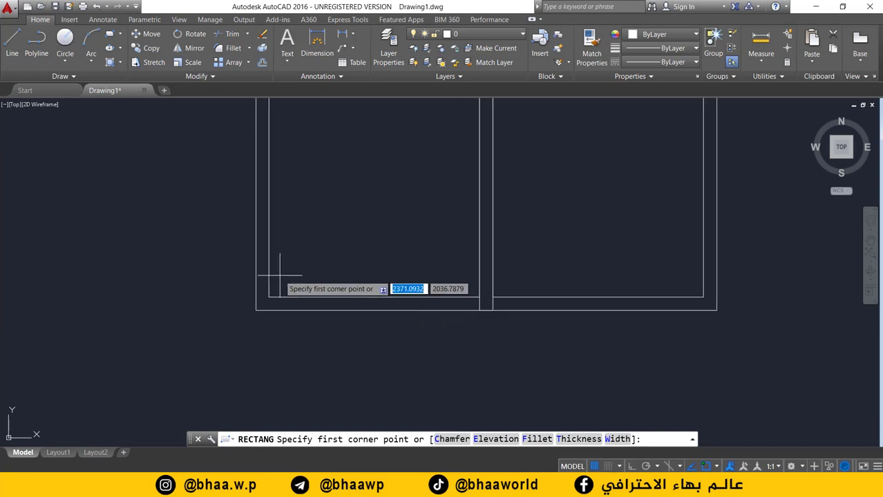
{"action": "left_click", "coordinate": [268, 310]}
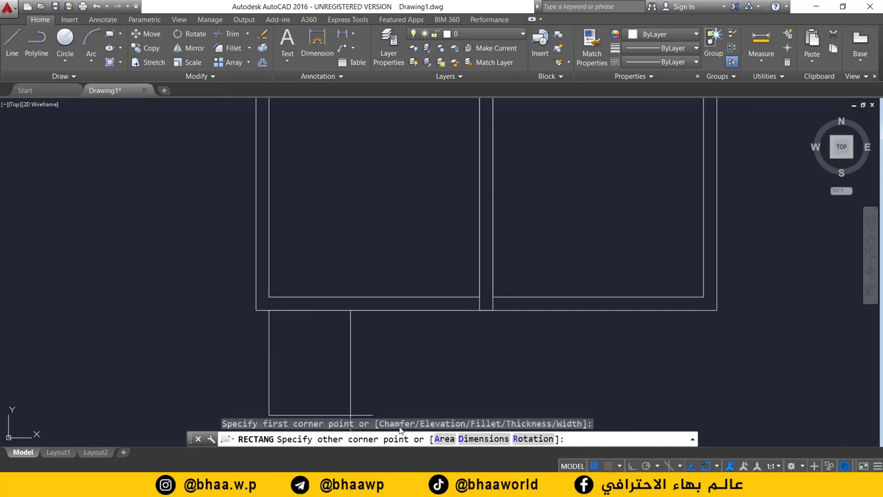
{"action": "left_click", "coordinate": [479, 441]}
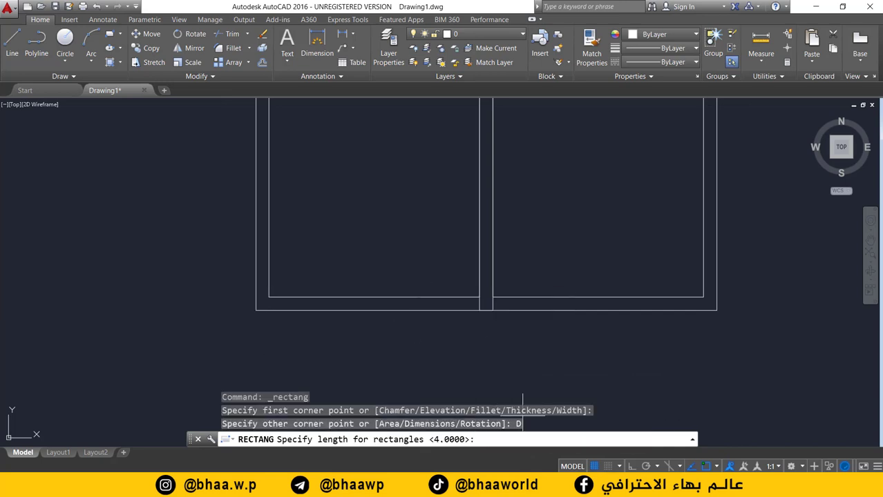
{"action": "type", "text": "4"}
{"action": "key", "text": "Return"}
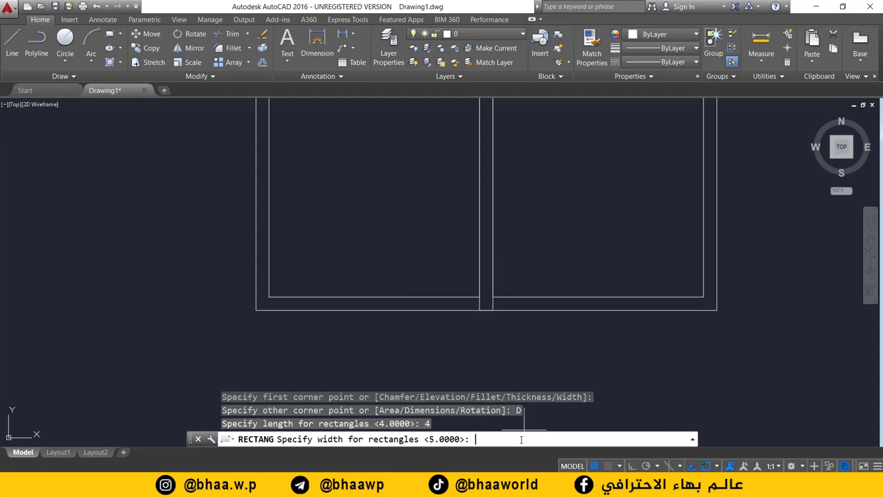
{"action": "key", "text": "Return"}
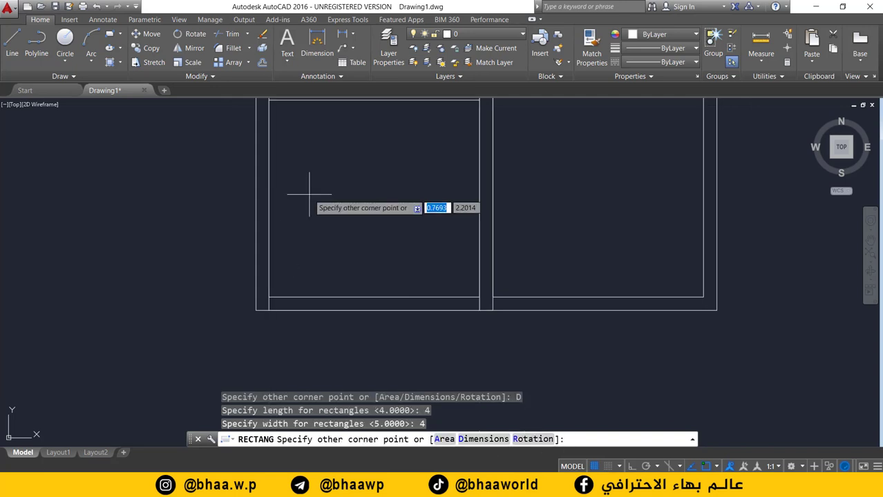
{"action": "left_click", "coordinate": [391, 355]}
{"action": "scroll", "coordinate": [390, 356], "scroll_direction": "down", "scroll_amount": 2}
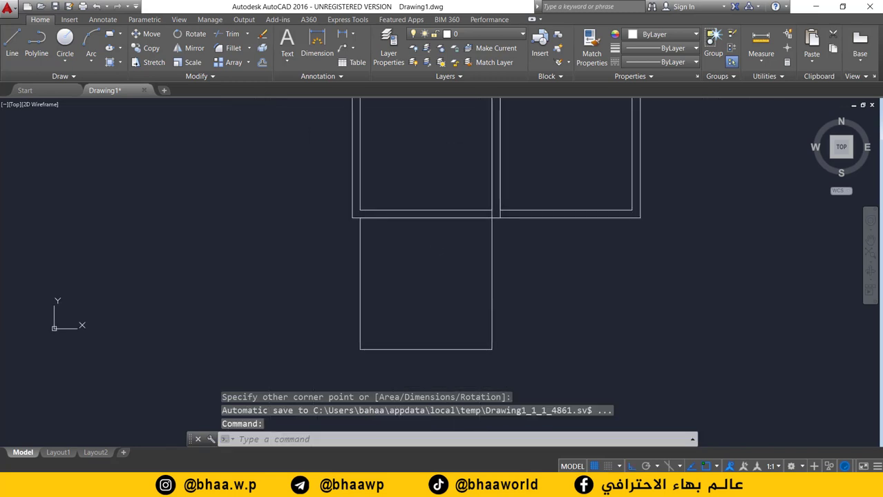
{"action": "scroll", "coordinate": [420, 275], "scroll_direction": "down", "scroll_amount": 2}
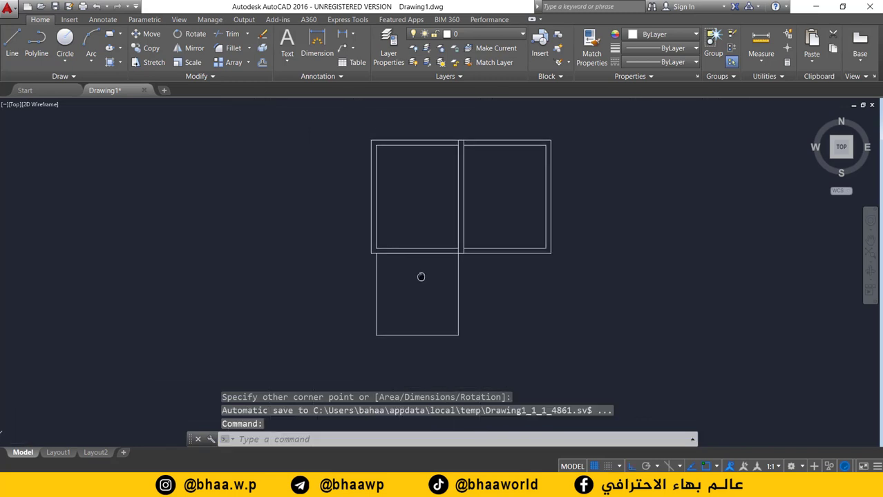
Step: Offset the new 4 × 4 room 0.25 inward for its inner wall line
{"action": "left_click", "coordinate": [261, 64]}
{"action": "key", "text": "Return"}
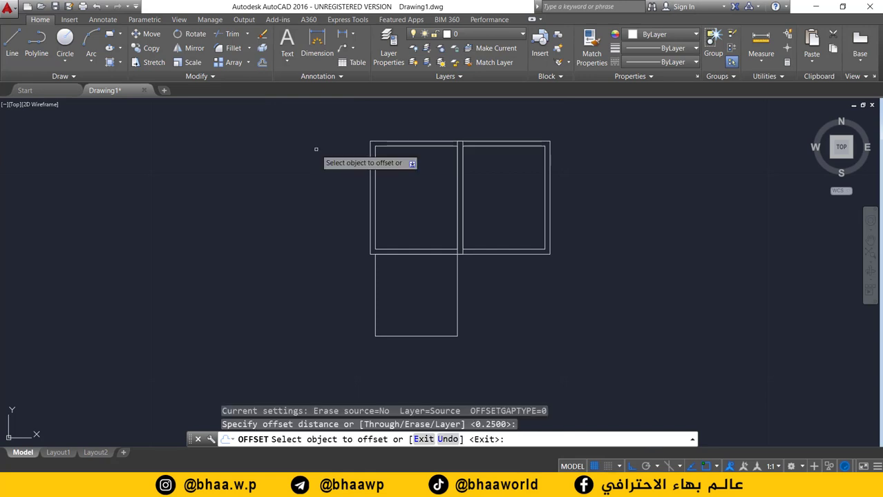
{"action": "left_click", "coordinate": [459, 280]}
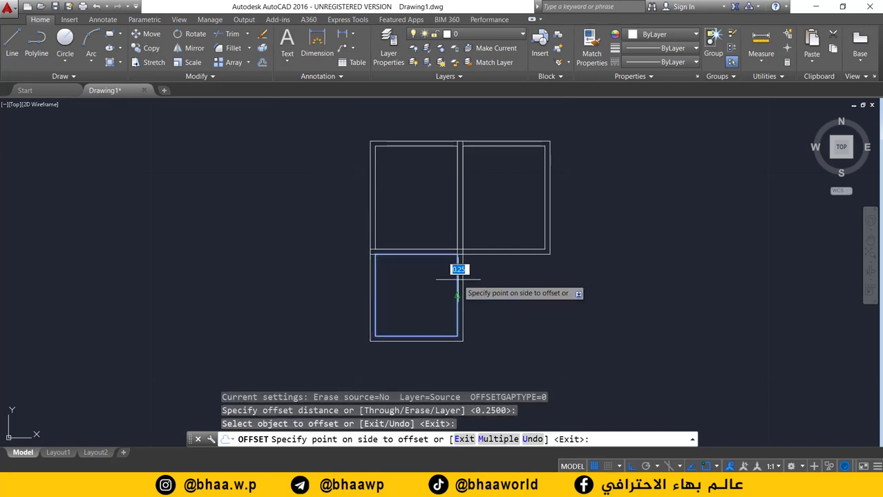
{"action": "left_click", "coordinate": [458, 275]}
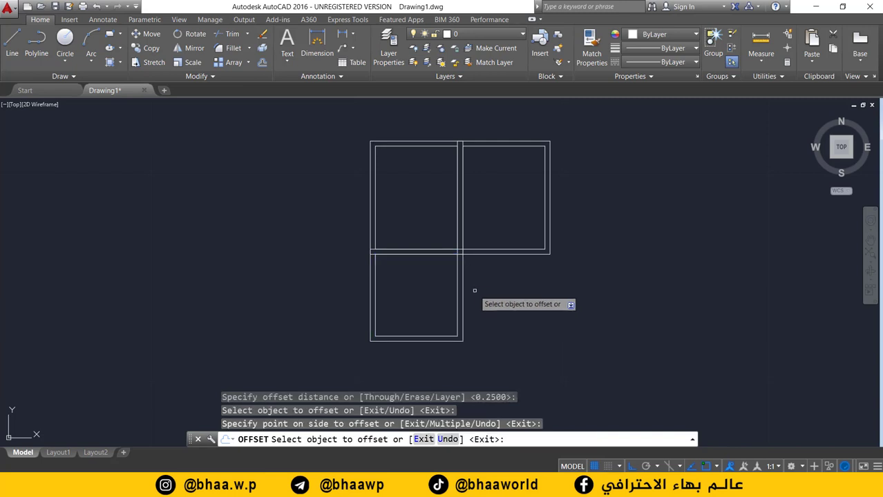
{"action": "scroll", "coordinate": [443, 301], "scroll_direction": "down", "scroll_amount": 2}
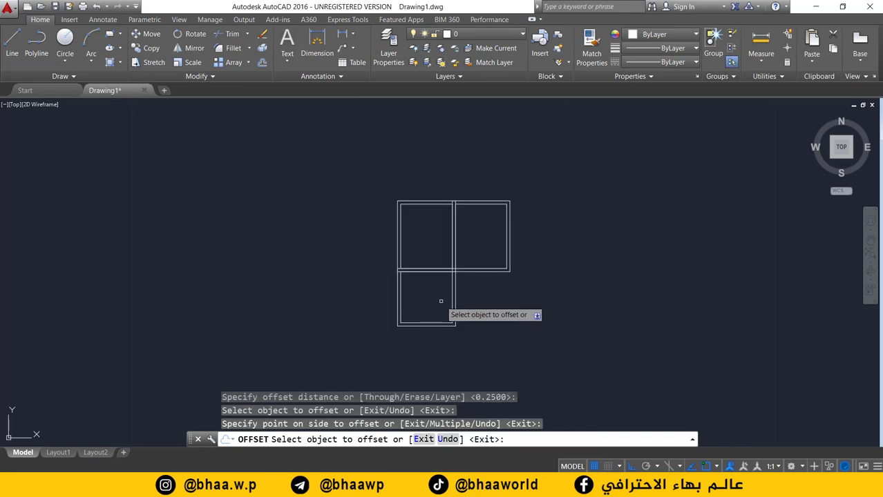
{"action": "middle_click_drag", "start_coordinate": [440, 301], "coordinate": [400, 292]}
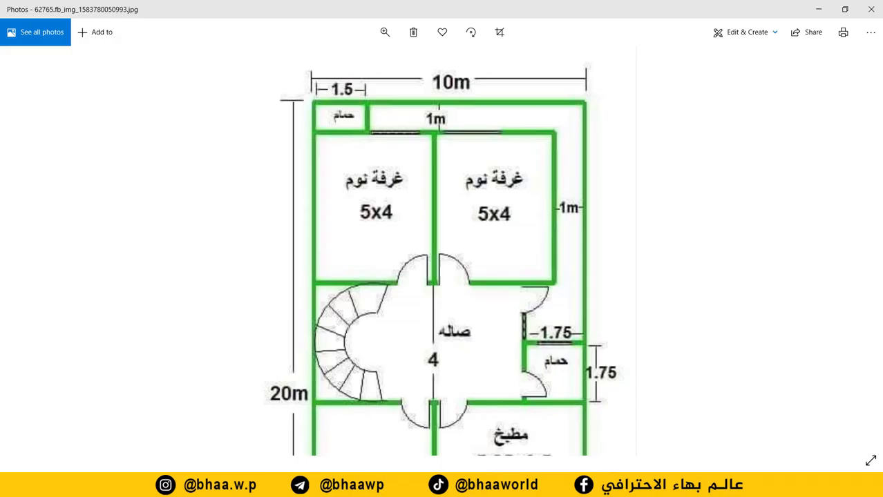
{"action": "scroll", "coordinate": [446, 347], "scroll_direction": "down", "scroll_amount": 2}
{"action": "scroll", "coordinate": [408, 257], "scroll_direction": "down", "scroll_amount": 3}
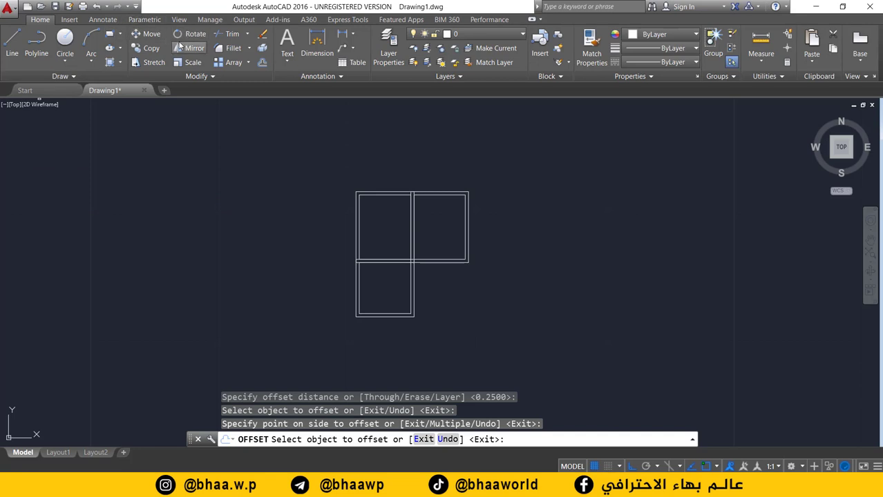
Step: Draw a 4 × 7 reception rectangle from the third room's bottom-left corner
{"action": "left_click", "coordinate": [109, 34]}
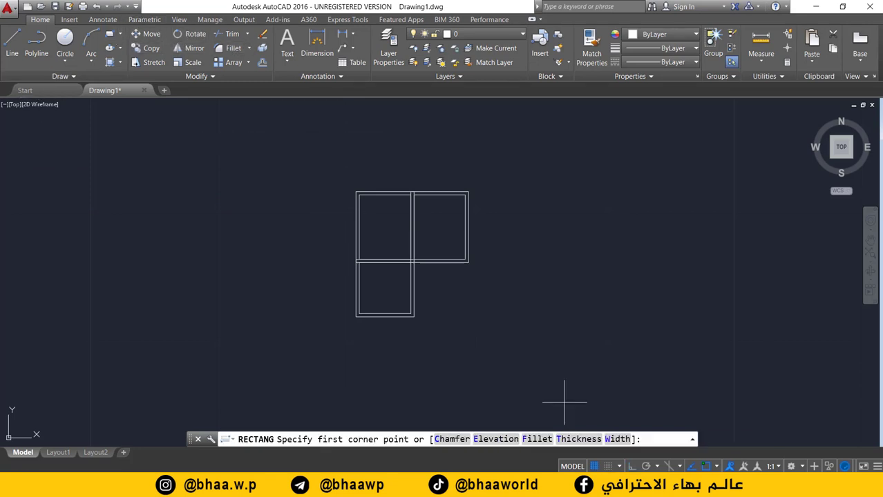
{"action": "scroll", "coordinate": [386, 329], "scroll_direction": "up", "scroll_amount": 4}
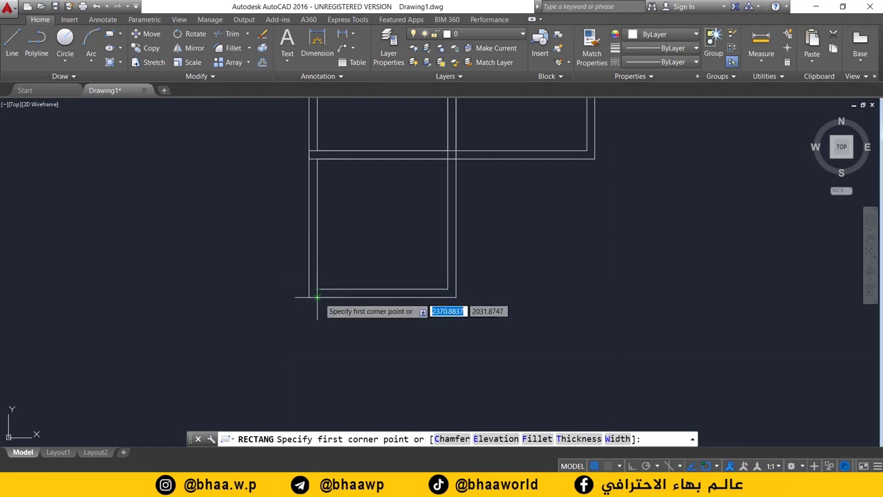
{"action": "left_click", "coordinate": [317, 298]}
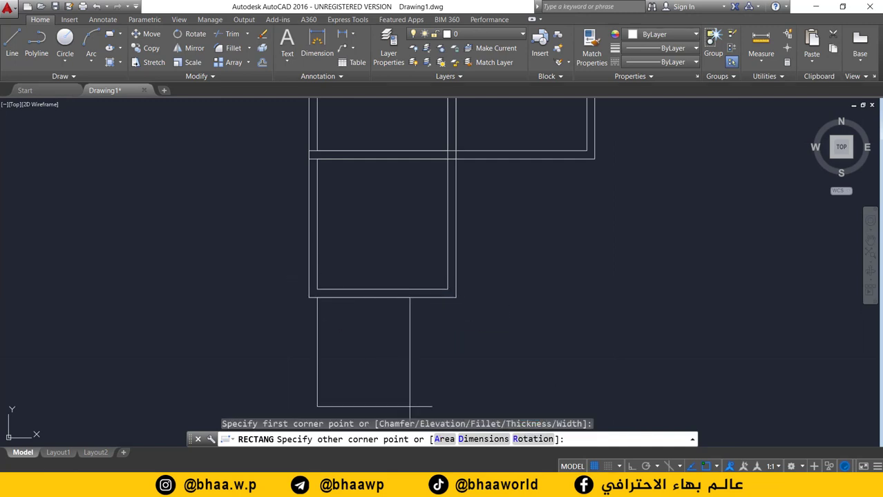
{"action": "left_click", "coordinate": [489, 442]}
{"action": "type", "text": "4"}
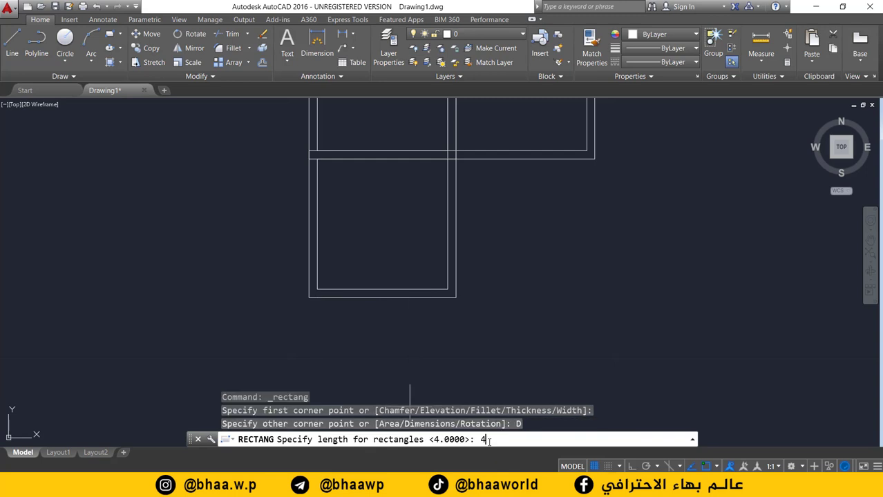
{"action": "key", "text": "Return"}
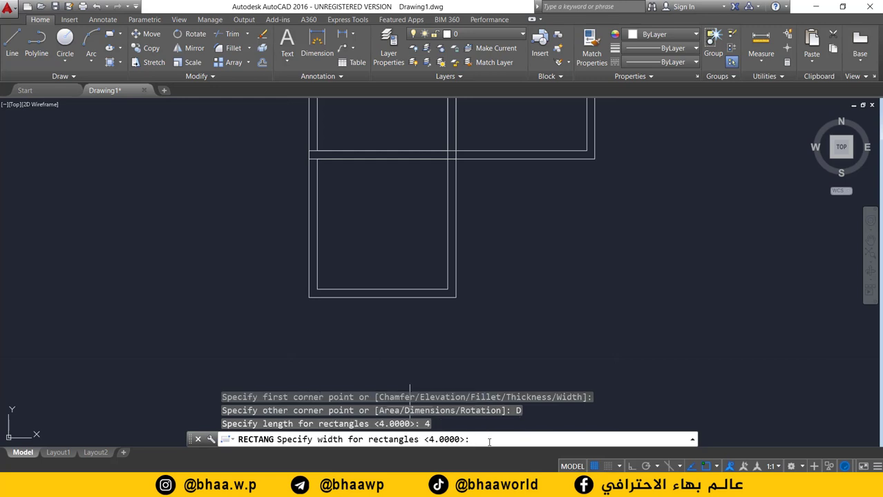
{"action": "type", "text": "7"}
{"action": "key", "text": "Return"}
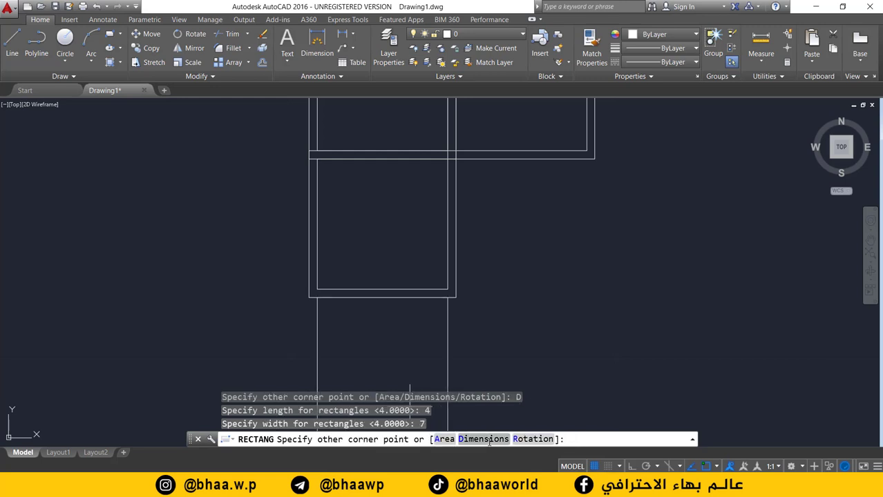
{"action": "scroll", "coordinate": [404, 207], "scroll_direction": "down", "scroll_amount": 2}
{"action": "scroll", "coordinate": [397, 311], "scroll_direction": "down", "scroll_amount": 2}
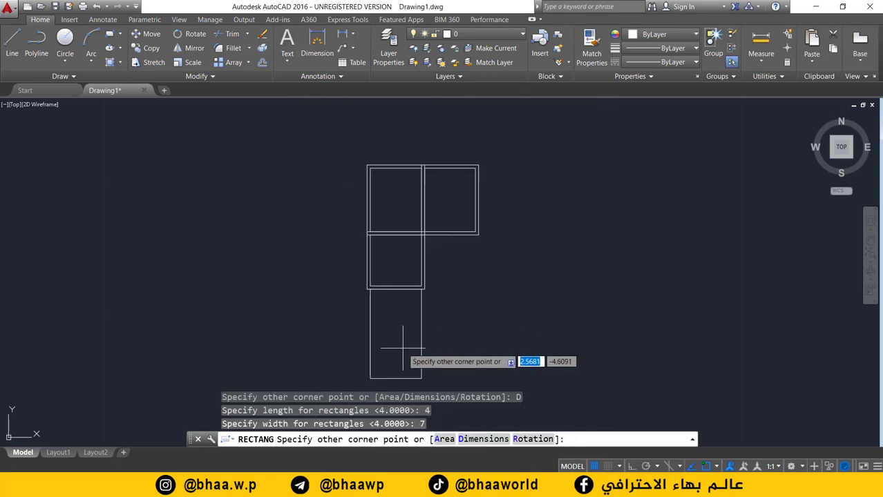
{"action": "left_click", "coordinate": [406, 348]}
{"action": "scroll", "coordinate": [405, 348], "scroll_direction": "down", "scroll_amount": 2}
{"action": "middle_click_drag", "start_coordinate": [424, 308], "coordinate": [334, 241]}
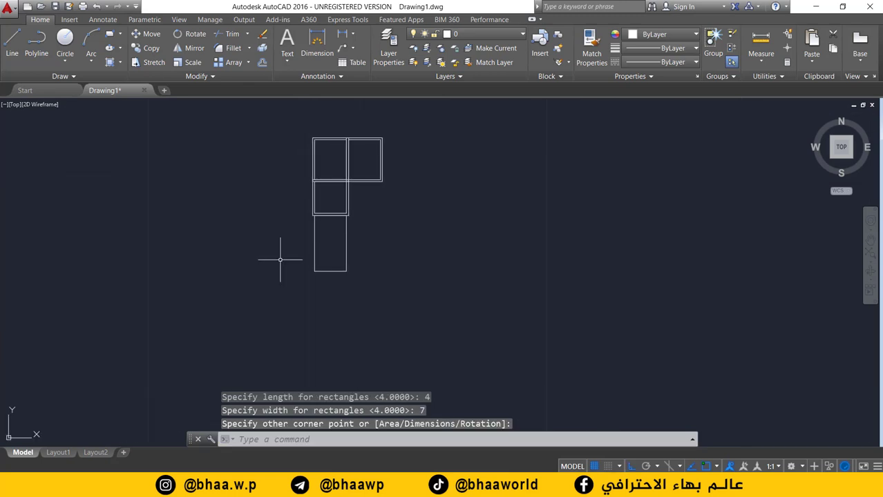
{"action": "scroll", "coordinate": [282, 252], "scroll_direction": "up", "scroll_amount": 2}
{"action": "scroll", "coordinate": [329, 250], "scroll_direction": "up", "scroll_amount": 1}
{"action": "scroll", "coordinate": [326, 282], "scroll_direction": "up", "scroll_amount": 1}
{"action": "scroll", "coordinate": [335, 277], "scroll_direction": "up", "scroll_amount": 1}
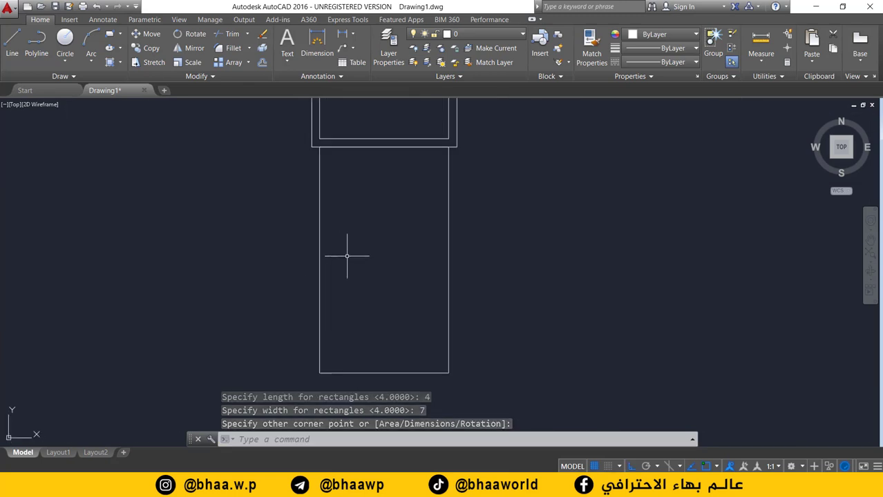
{"action": "scroll", "coordinate": [348, 250], "scroll_direction": "up", "scroll_amount": 2}
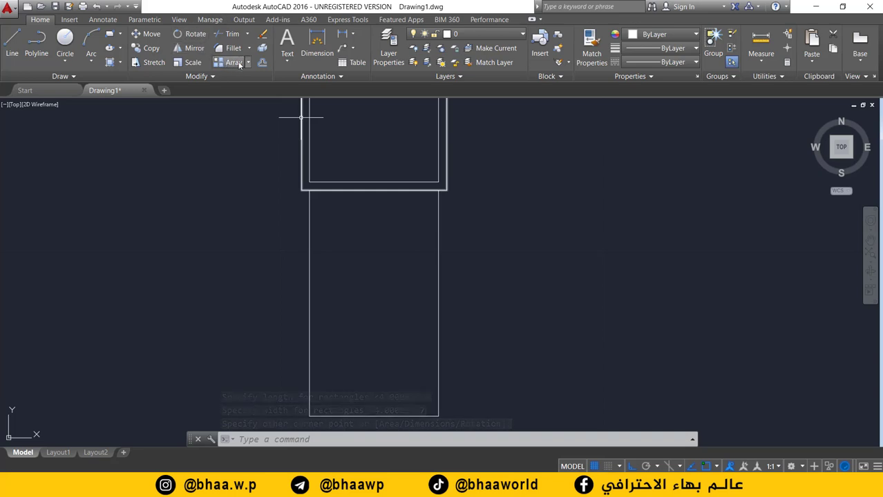
Step: Offset the reception rectangle 0.25 inward to create its double-line wall
{"action": "left_click", "coordinate": [262, 62]}
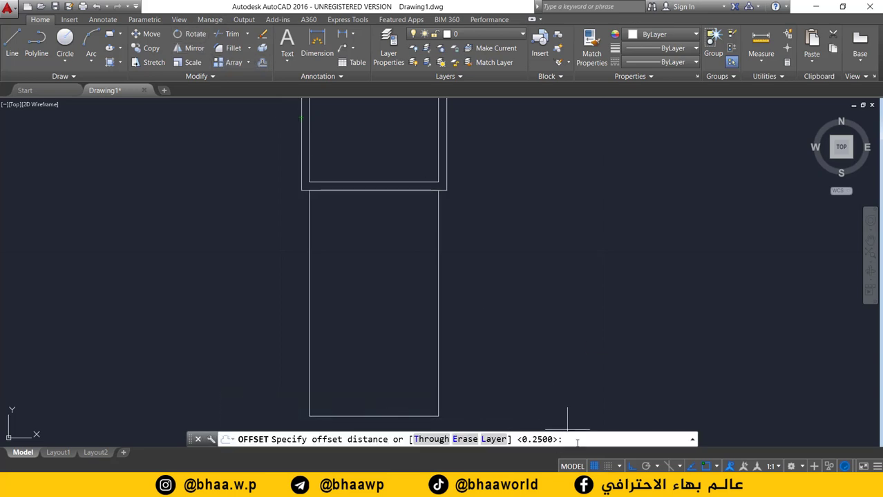
{"action": "key", "text": "Return"}
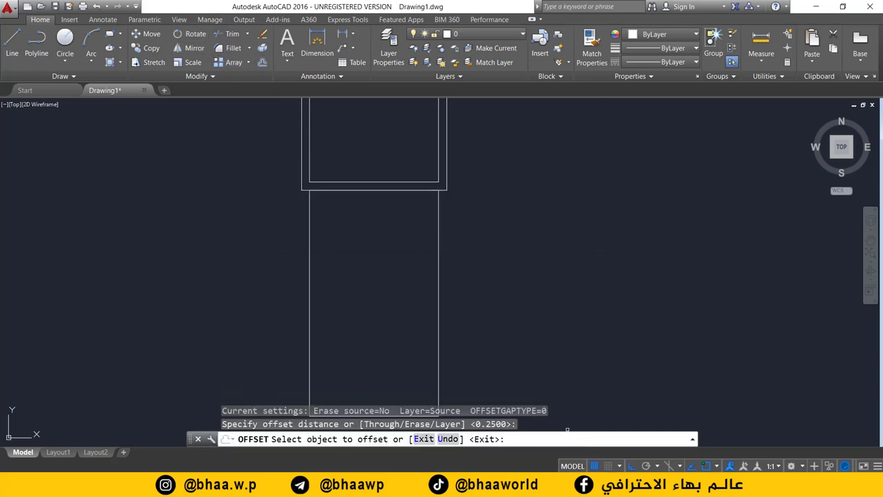
{"action": "left_click", "coordinate": [309, 244]}
{"action": "left_click", "coordinate": [300, 245]}
{"action": "scroll", "coordinate": [508, 282], "scroll_direction": "down", "scroll_amount": 2}
{"action": "scroll", "coordinate": [507, 289], "scroll_direction": "down", "scroll_amount": 3}
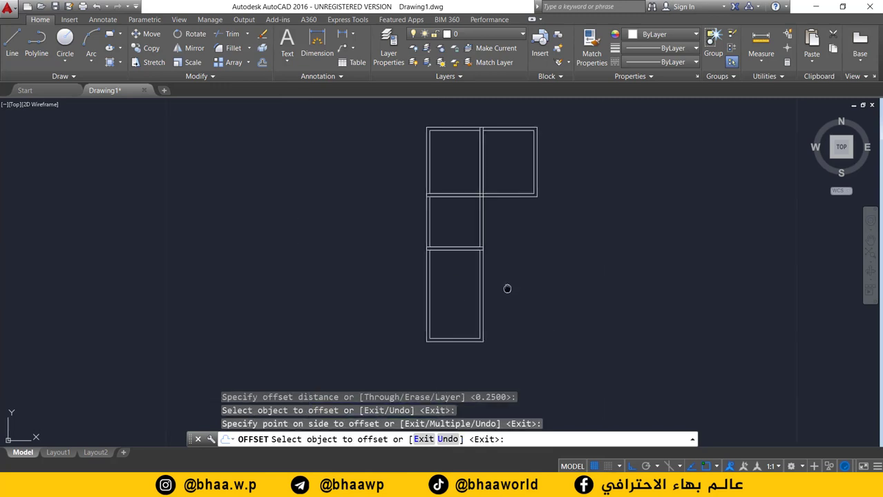
{"action": "middle_click_drag", "start_coordinate": [507, 288], "coordinate": [446, 305]}
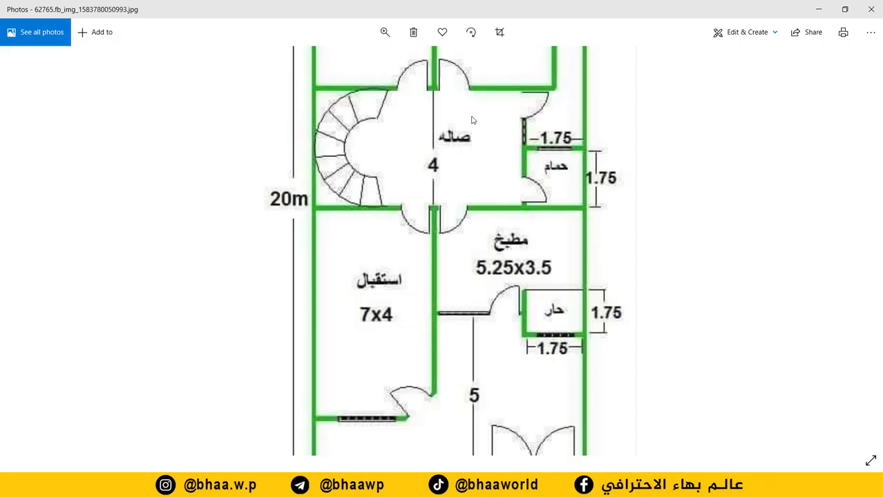
Step: Scroll to the plan's top strip showing the 1 m passage and 1.5 m bathroom
{"action": "scroll", "coordinate": [473, 120], "scroll_direction": "up", "scroll_amount": 2}
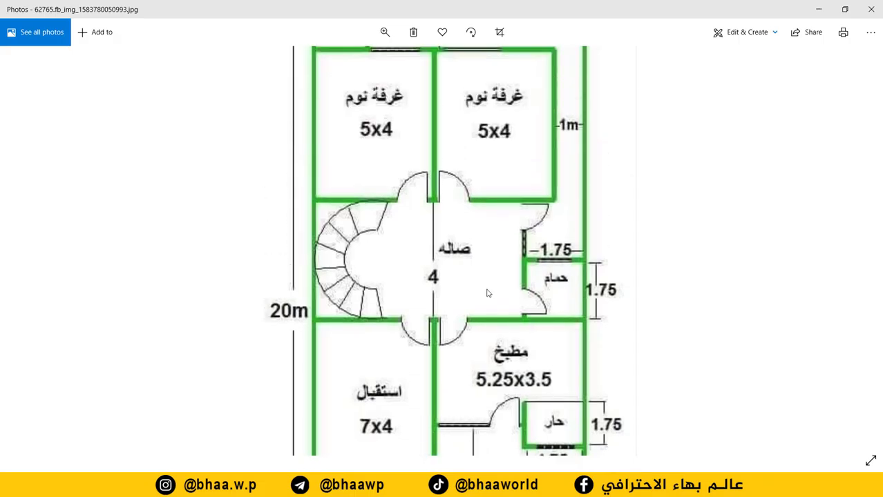
{"action": "scroll", "coordinate": [414, 158], "scroll_direction": "up", "scroll_amount": 2}
{"action": "scroll", "coordinate": [387, 181], "scroll_direction": "down", "scroll_amount": 1}
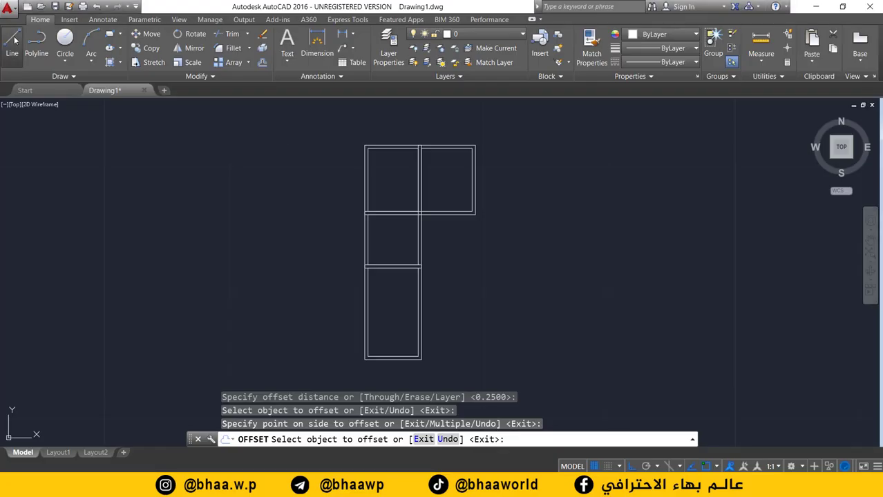
Step: Draw the corridor edge from the left bedroom's top corner, 1 unit up then 10 units right
{"action": "left_click", "coordinate": [13, 40]}
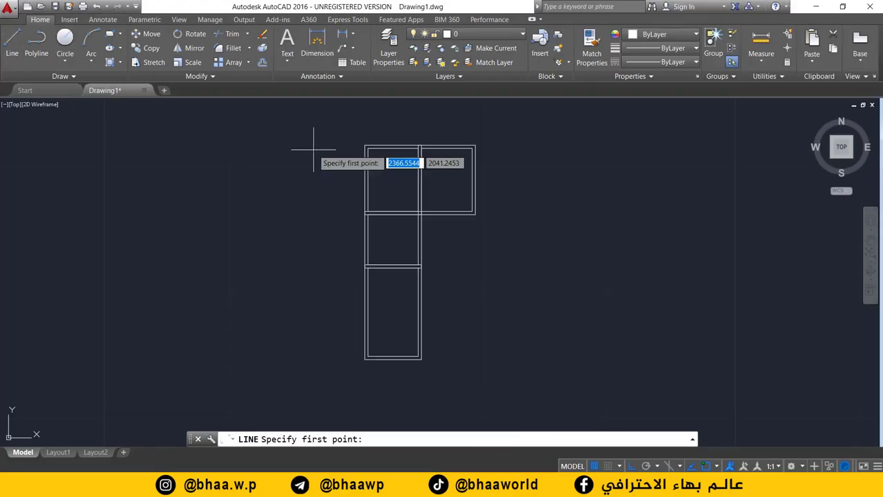
{"action": "scroll", "coordinate": [380, 152], "scroll_direction": "up", "scroll_amount": 2}
{"action": "middle_click_drag", "start_coordinate": [388, 148], "coordinate": [358, 233]}
{"action": "scroll", "coordinate": [358, 233], "scroll_direction": "up", "scroll_amount": 2}
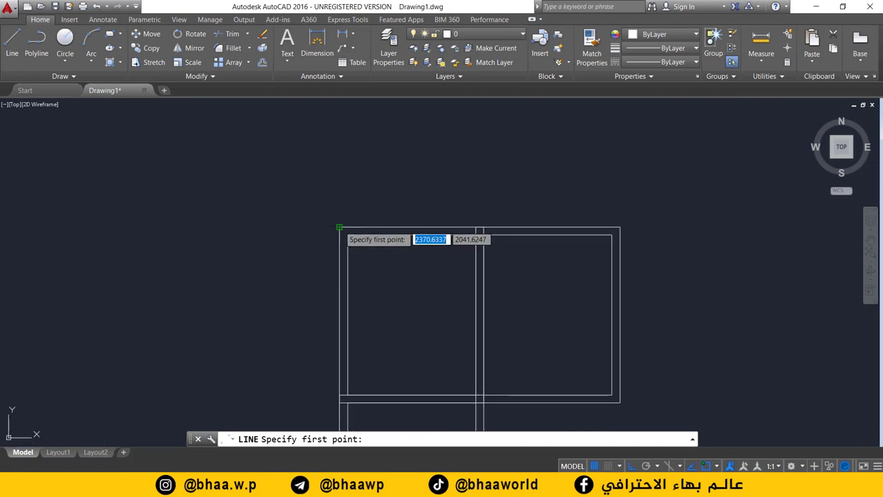
{"action": "left_click", "coordinate": [339, 227]}
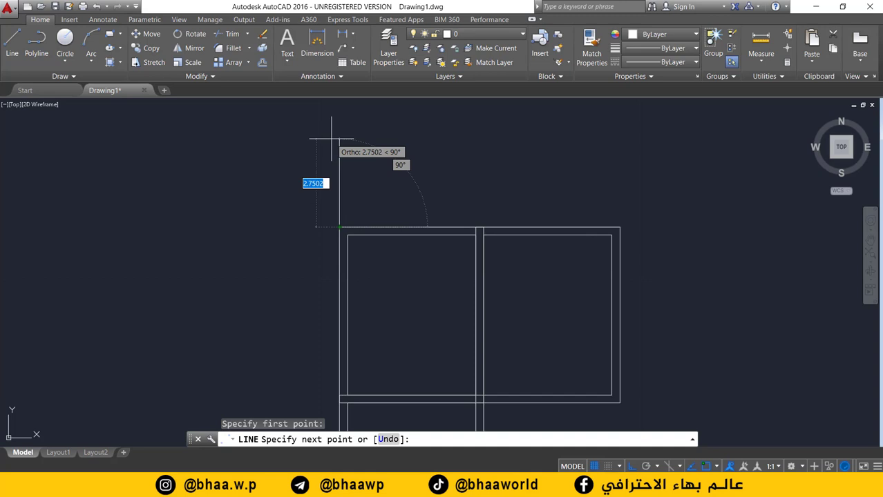
{"action": "key", "text": "Return"}
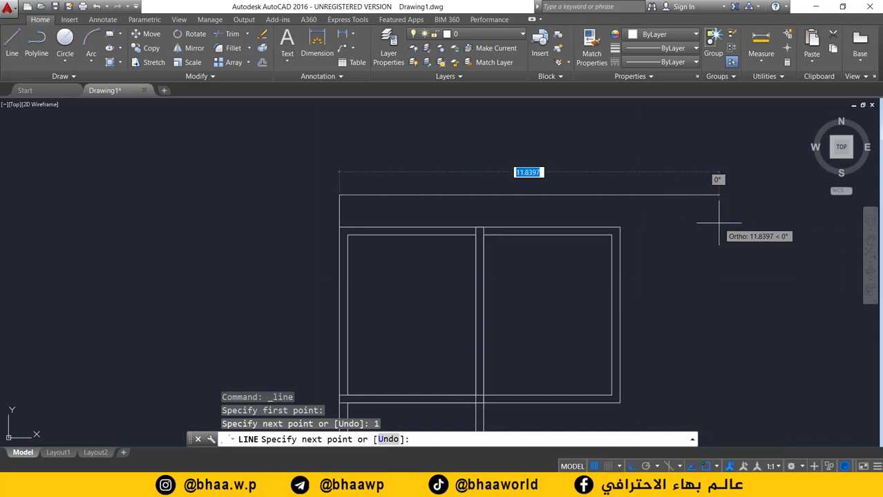
{"action": "key", "text": "Return"}
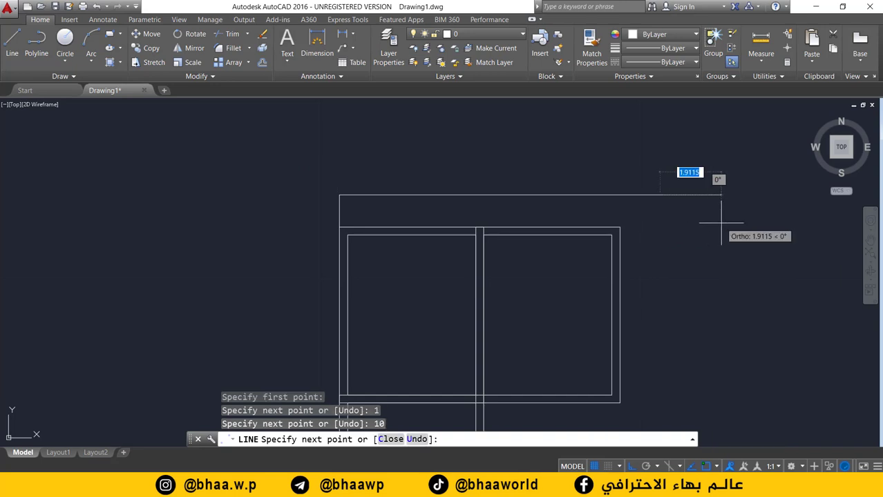
{"action": "key", "text": "Return"}
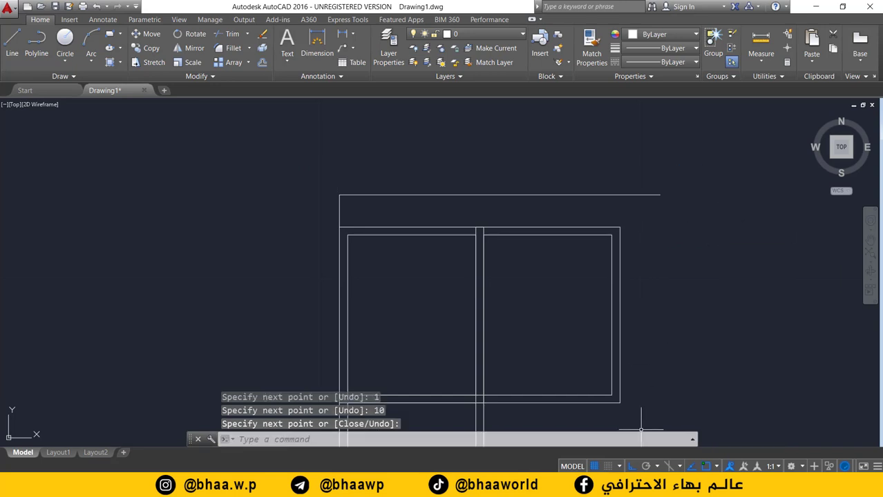
{"action": "key", "text": "alt+Tab"}
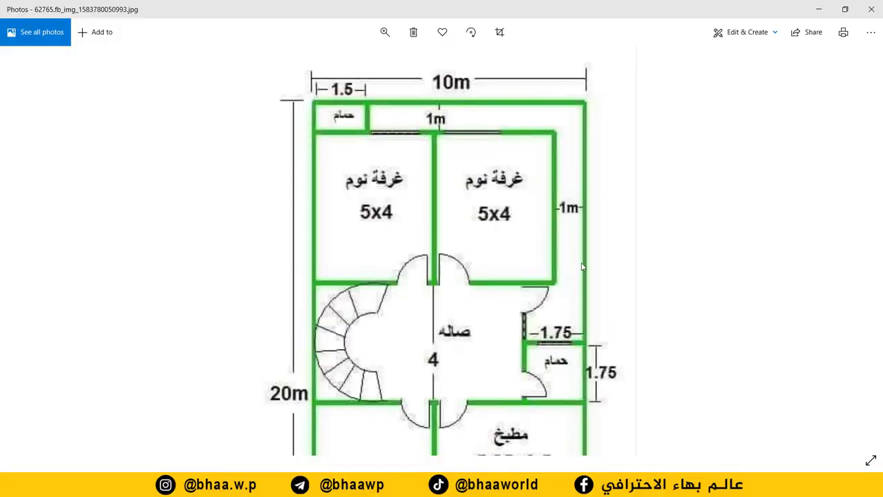
Step: Drag the reference floor plan image upward to look it over again
{"action": "left_click_drag", "start_coordinate": [510, 390], "coordinate": [509, 252]}
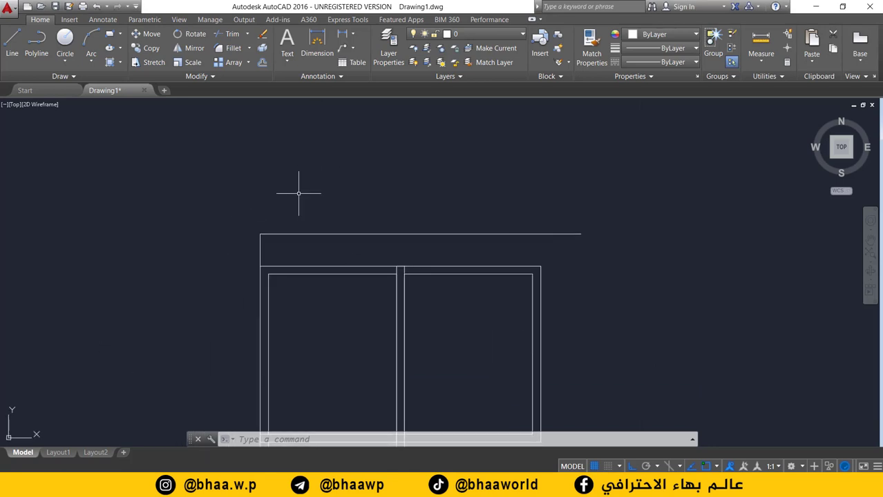
Step: Offset the left wall line and the top wall line by 0.25 to make double lines
{"action": "middle_click_drag", "start_coordinate": [266, 263], "coordinate": [310, 211]}
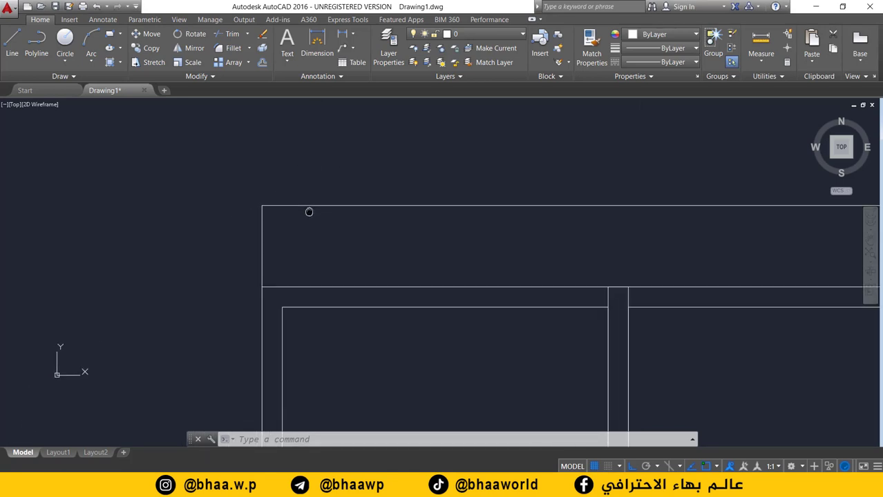
{"action": "left_click", "coordinate": [263, 62]}
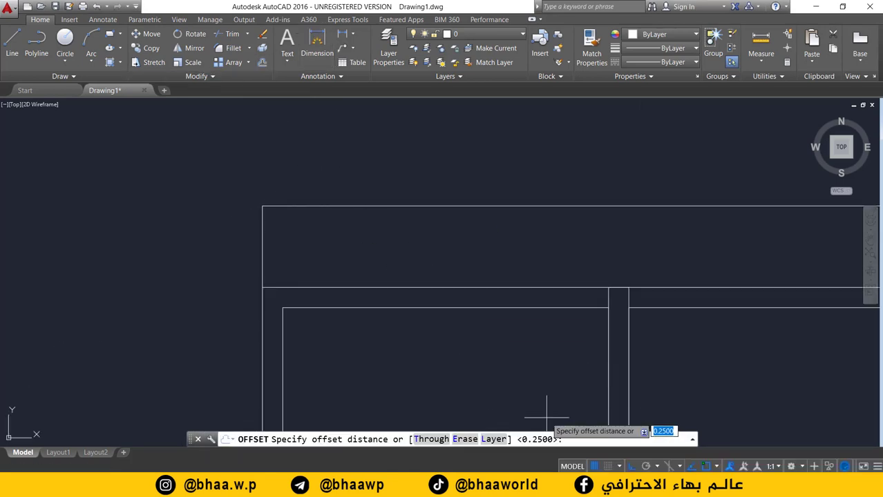
{"action": "key", "text": "Return"}
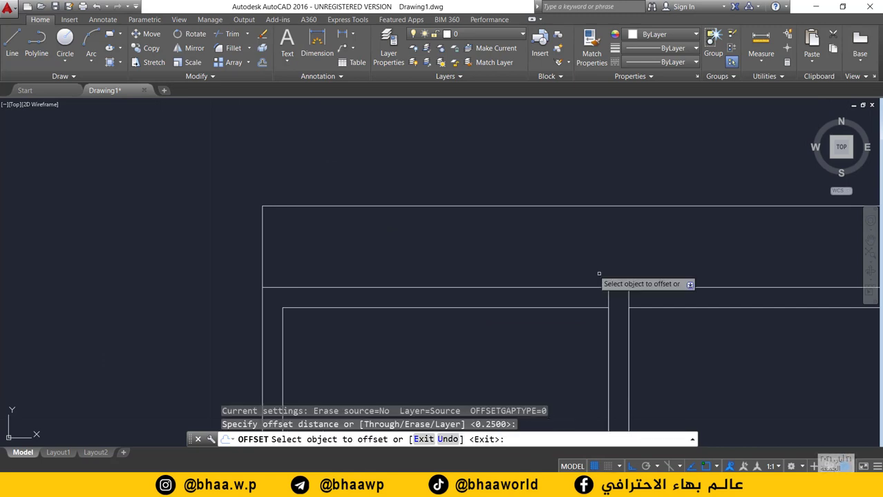
{"action": "left_click", "coordinate": [264, 242]}
{"action": "left_click", "coordinate": [283, 242]}
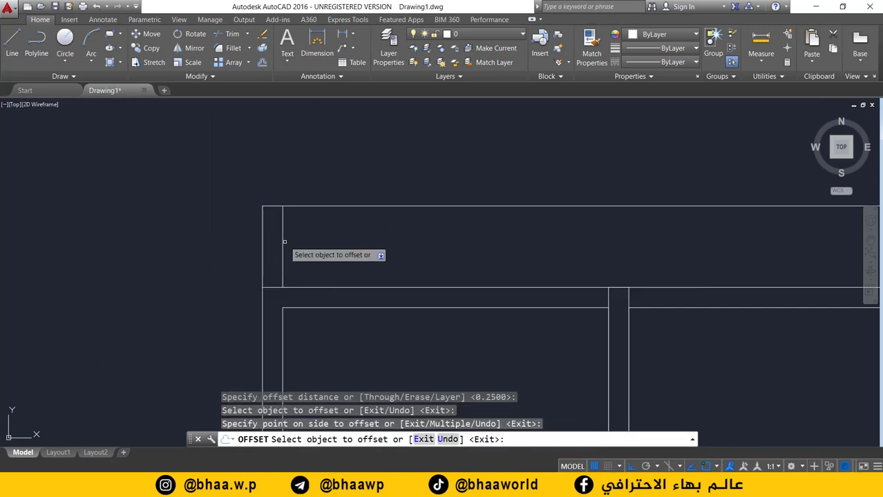
{"action": "left_click", "coordinate": [327, 206]}
{"action": "left_click", "coordinate": [316, 183]}
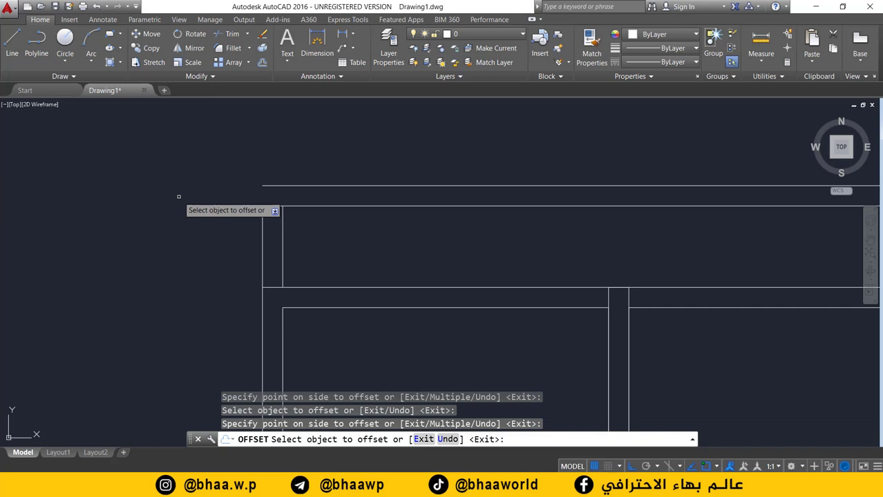
{"action": "key", "text": "Escape"}
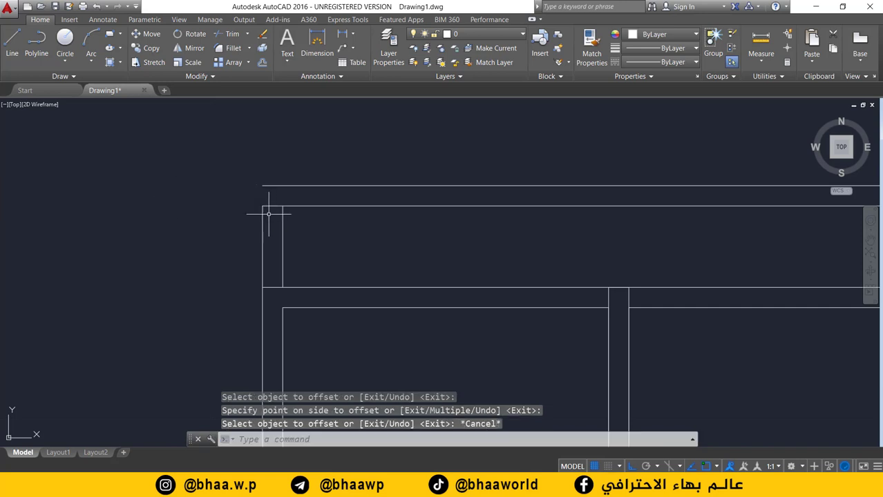
Step: Try stretching the short left wall line's top end, then cancel it and a restarted offset
{"action": "left_click", "coordinate": [263, 218]}
{"action": "mouse_move", "coordinate": [262, 206]}
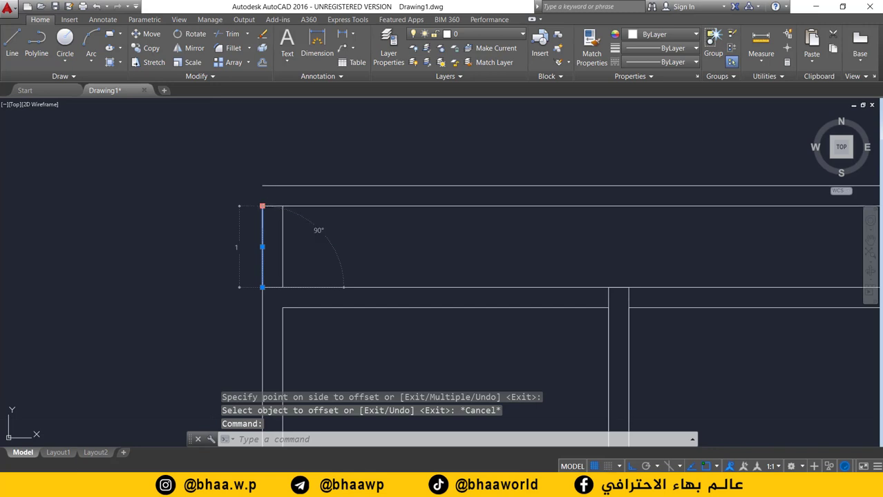
{"action": "left_click", "coordinate": [262, 205]}
{"action": "key", "text": "Escape"}
{"action": "key", "text": "Escape"}
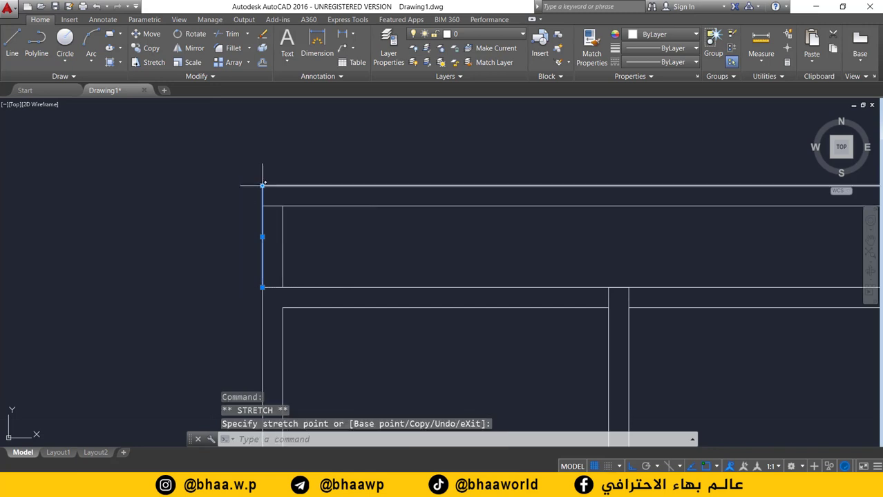
{"action": "type", "text": "o"}
{"action": "key", "text": "Return"}
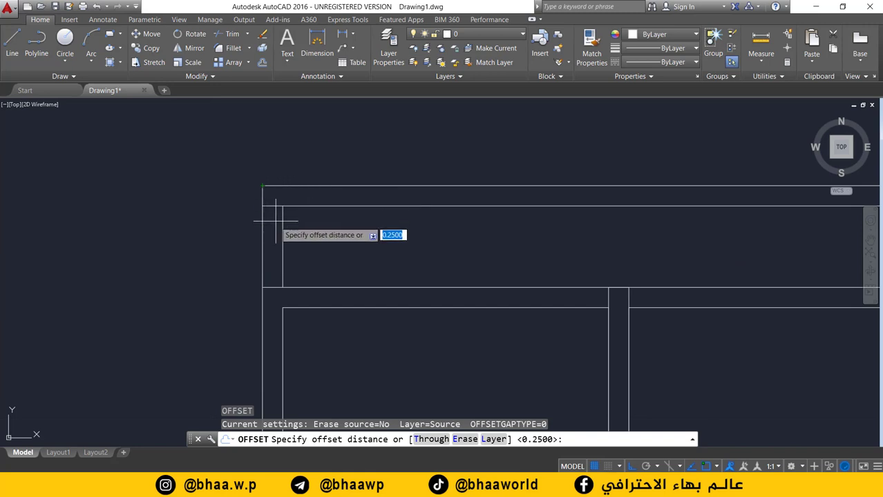
{"action": "scroll", "coordinate": [404, 257], "scroll_direction": "down", "scroll_amount": 3}
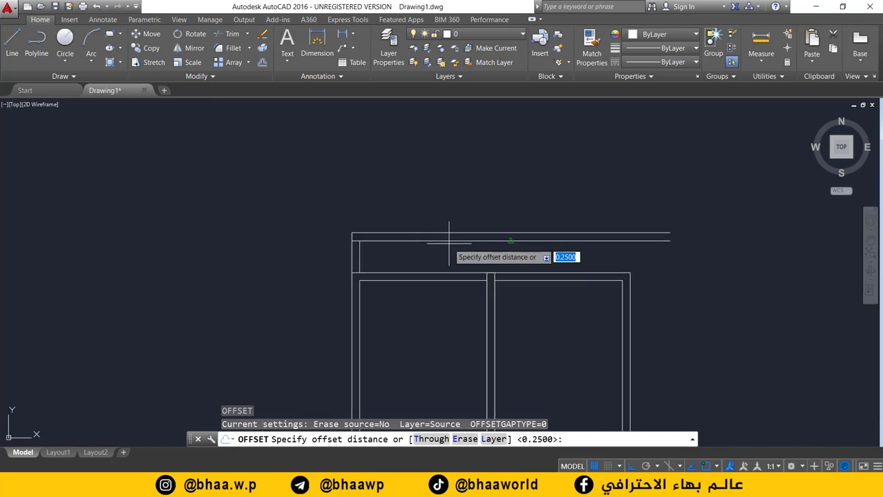
{"action": "middle_click_drag", "start_coordinate": [449, 242], "coordinate": [464, 243]}
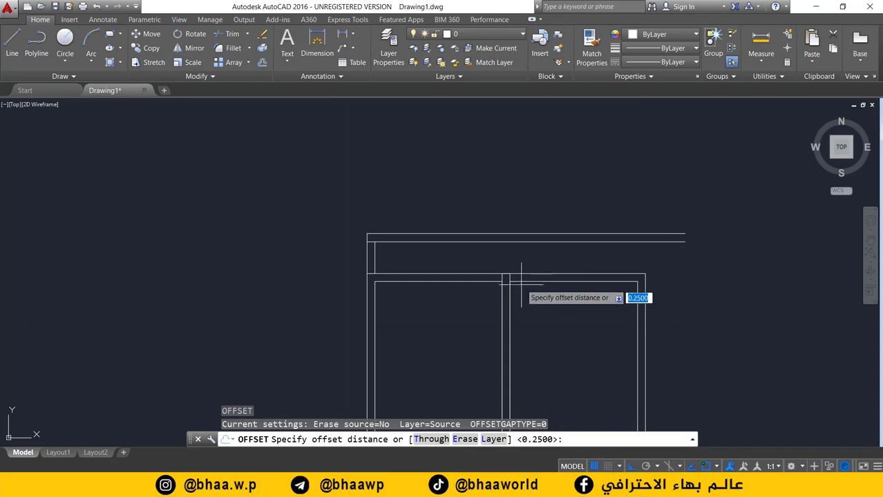
{"action": "middle_click_drag", "start_coordinate": [522, 280], "coordinate": [524, 280]}
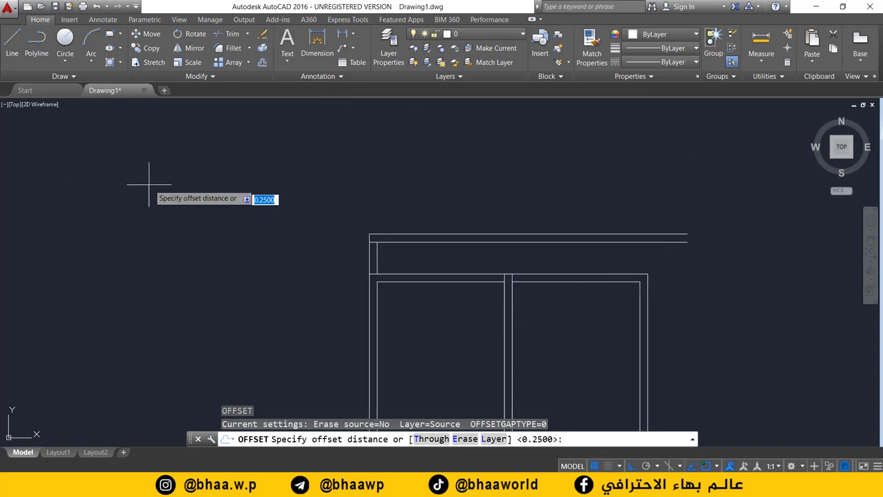
{"action": "key", "text": "Escape"}
{"action": "left_click", "coordinate": [11, 43]}
Step: Draw a 20-unit wall line straight down from the plan's top-right corner
{"action": "key", "text": "Escape"}
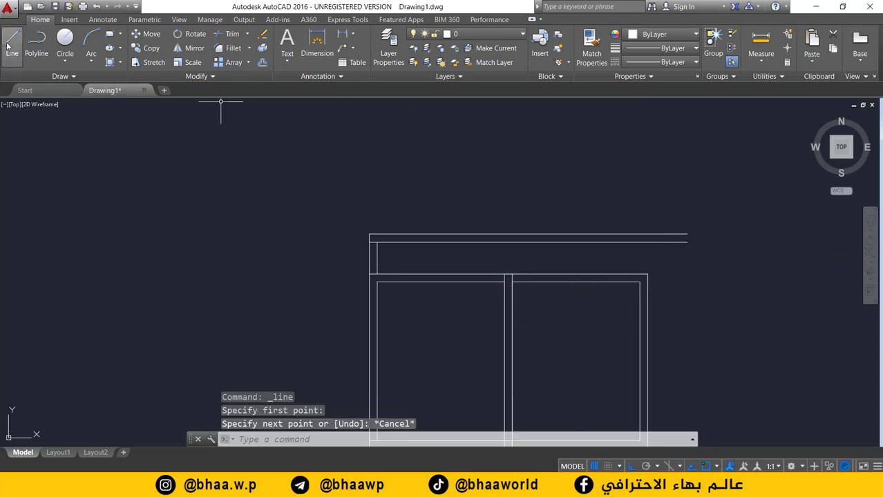
{"action": "left_click", "coordinate": [8, 46]}
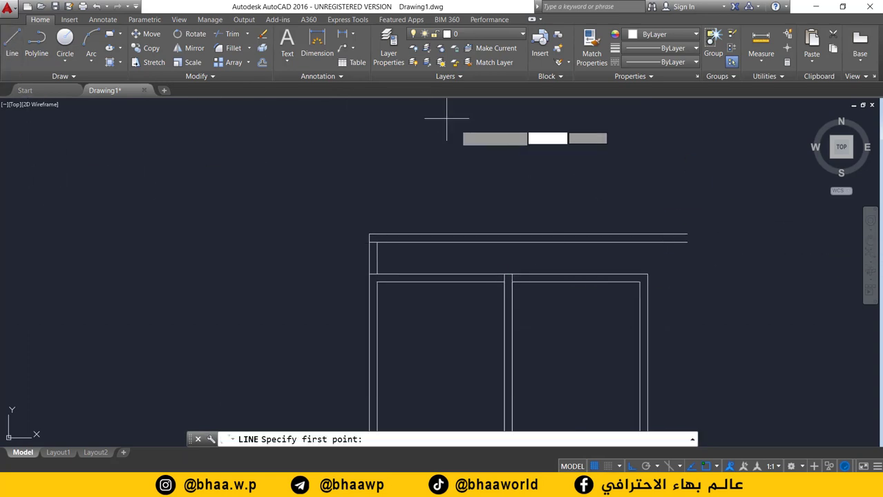
{"action": "left_click", "coordinate": [687, 235]}
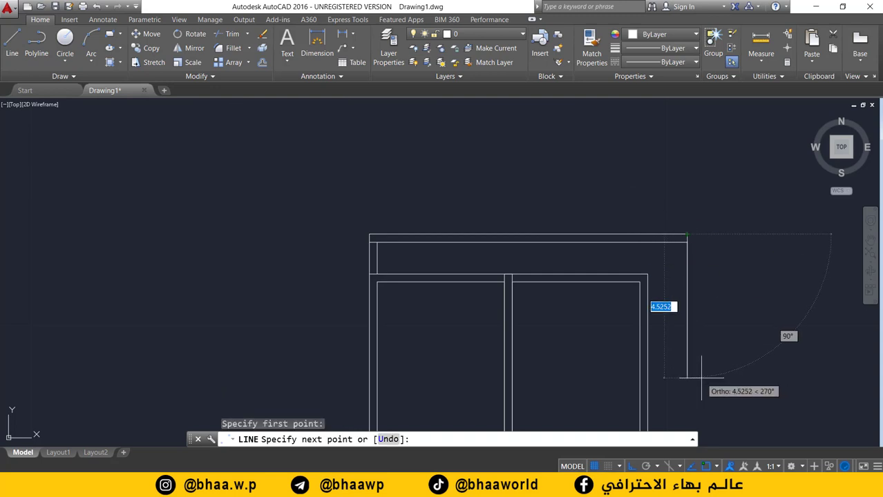
{"action": "type", "text": "20"}
{"action": "key", "text": "Return"}
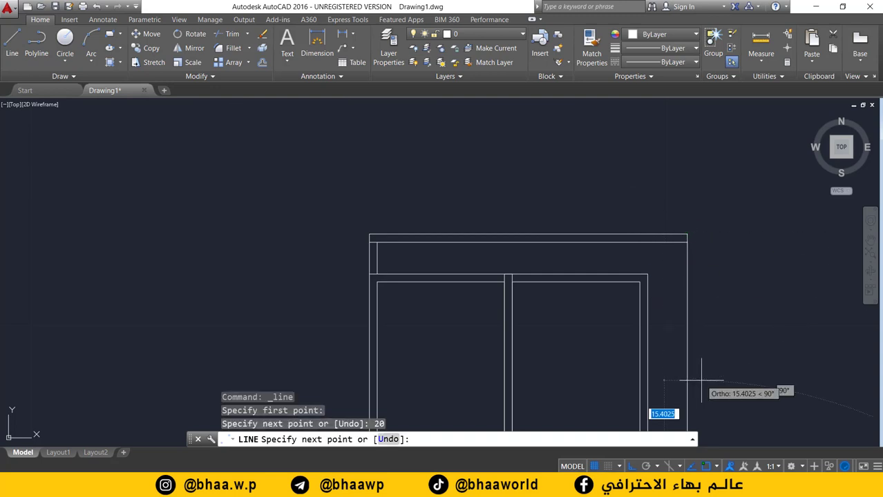
{"action": "key", "text": "Return"}
{"action": "scroll", "coordinate": [546, 306], "scroll_direction": "down", "scroll_amount": 4}
{"action": "middle_click_drag", "start_coordinate": [590, 323], "coordinate": [525, 207]}
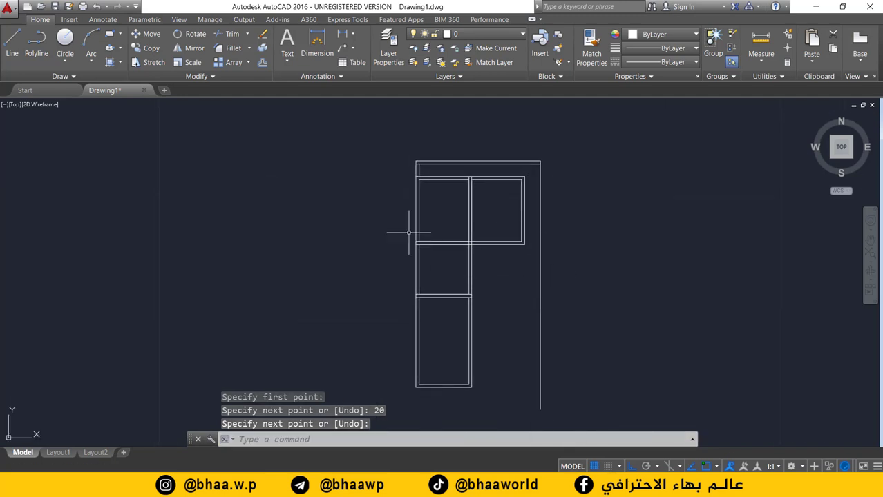
Step: Offset the new right wall line 0.25 inward to make it a double wall
{"action": "left_click", "coordinate": [263, 62]}
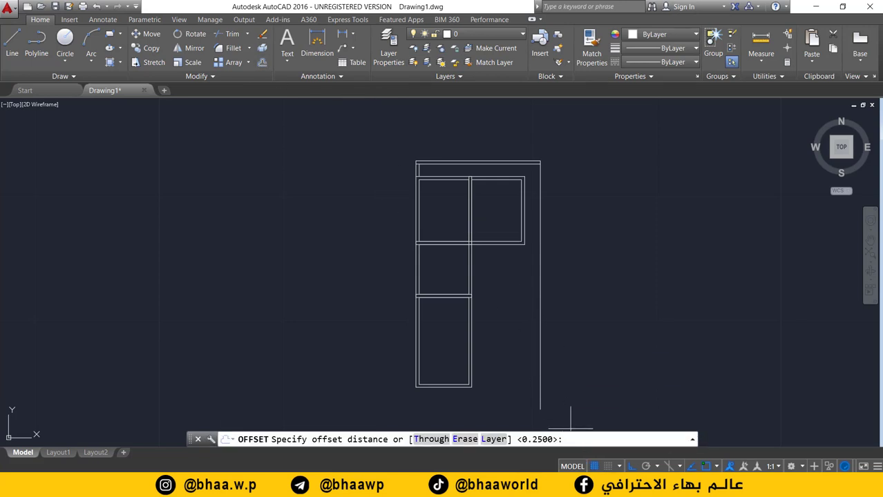
{"action": "key", "text": "Return"}
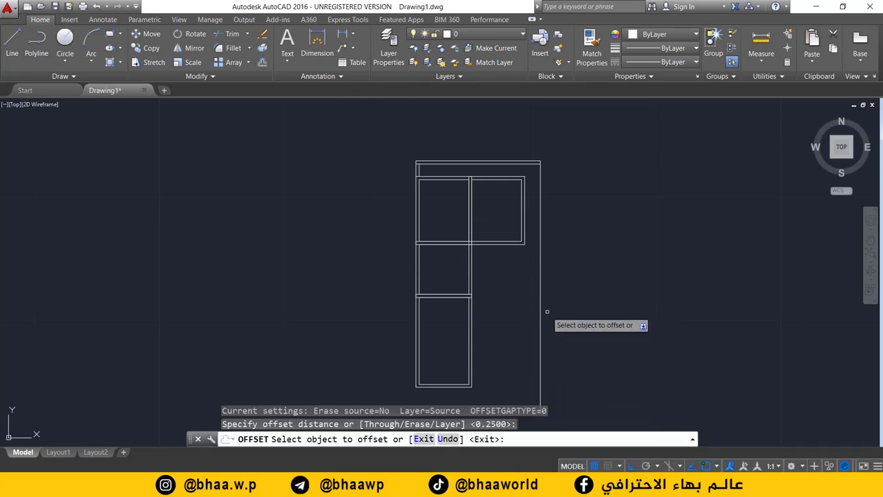
{"action": "left_click", "coordinate": [541, 311]}
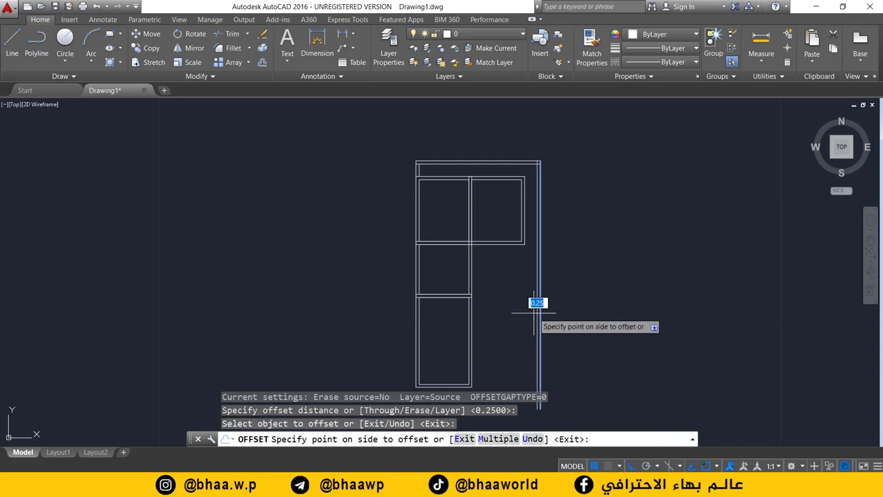
{"action": "left_click", "coordinate": [531, 313]}
{"action": "scroll", "coordinate": [554, 282], "scroll_direction": "down", "scroll_amount": 3}
{"action": "middle_click_drag", "start_coordinate": [560, 258], "coordinate": [536, 306]}
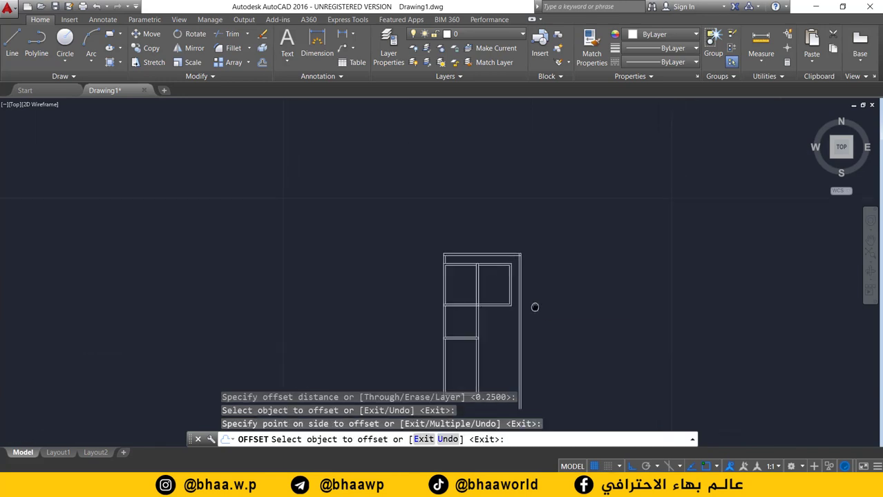
{"action": "scroll", "coordinate": [538, 284], "scroll_direction": "up", "scroll_amount": 3}
{"action": "scroll", "coordinate": [492, 277], "scroll_direction": "up", "scroll_amount": 4}
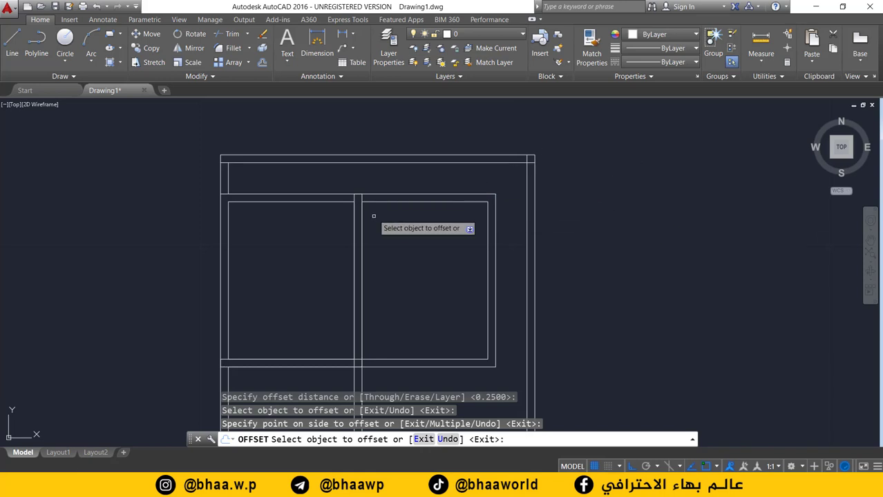
Step: Check the 1 m side passage and 1.75 m bathroom on the reference plan, then zoom to the cross wall junction
{"action": "key", "text": "alt+Tab"}
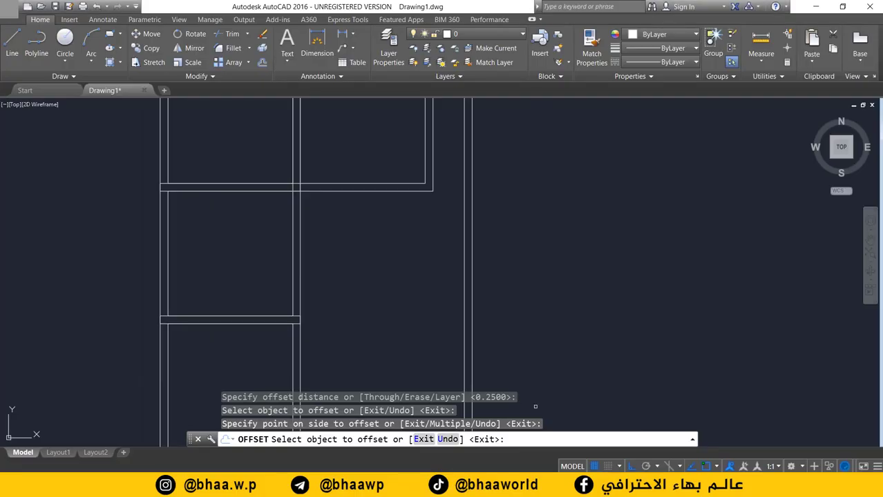
{"action": "scroll", "coordinate": [414, 297], "scroll_direction": "up", "scroll_amount": 1}
{"action": "scroll", "coordinate": [367, 233], "scroll_direction": "up", "scroll_amount": 1}
{"action": "scroll", "coordinate": [364, 259], "scroll_direction": "up", "scroll_amount": 1}
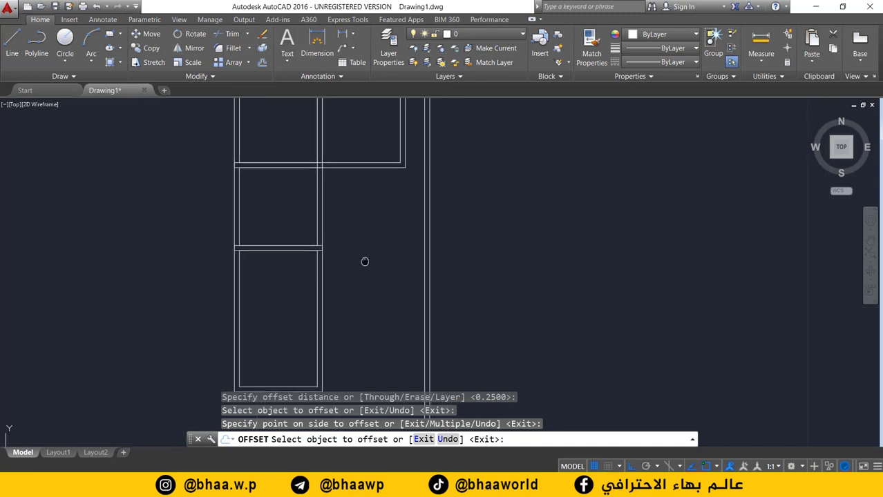
{"action": "scroll", "coordinate": [364, 260], "scroll_direction": "up", "scroll_amount": 1}
{"action": "middle_click_drag", "start_coordinate": [364, 260], "coordinate": [345, 305]}
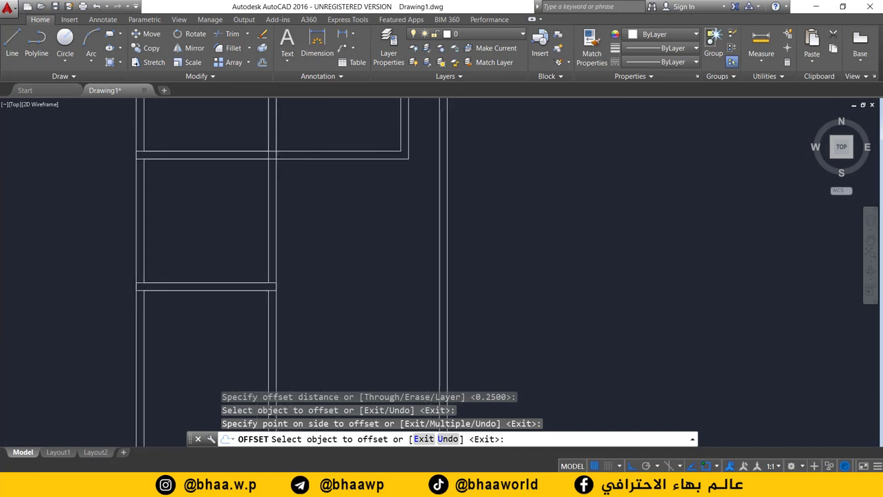
Step: Draw two horizontal lines from the cross wall's upper and lower corners past the right wall
{"action": "left_click", "coordinate": [12, 41]}
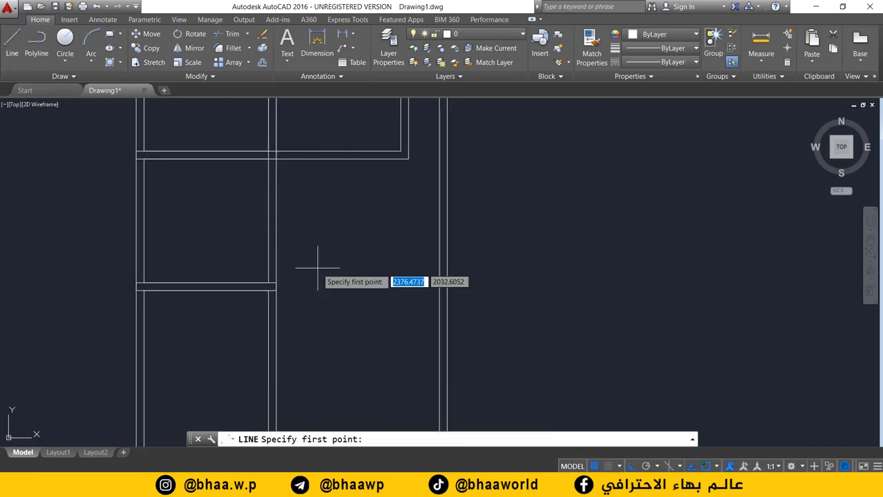
{"action": "left_click", "coordinate": [275, 284]}
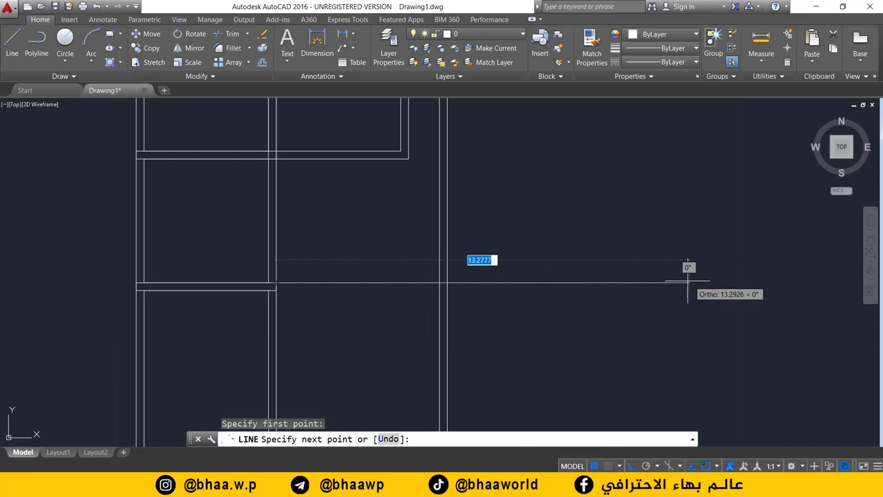
{"action": "left_click", "coordinate": [585, 282]}
{"action": "key", "text": "Return"}
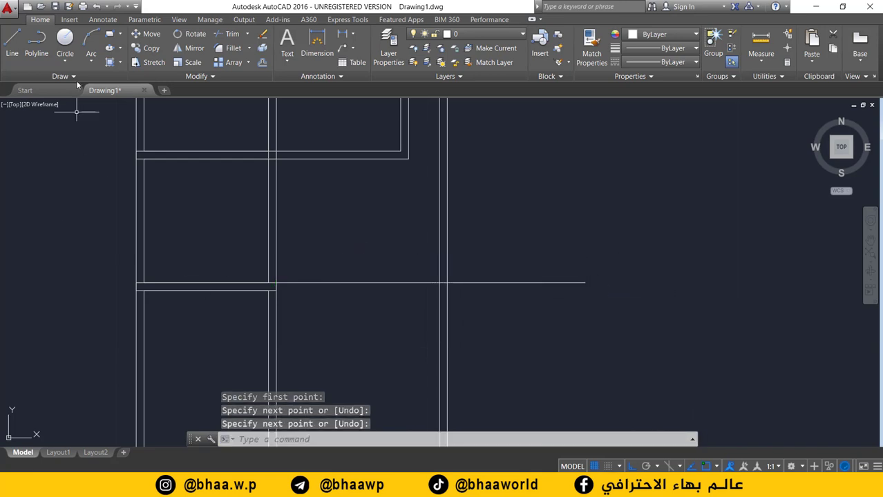
{"action": "left_click", "coordinate": [12, 43]}
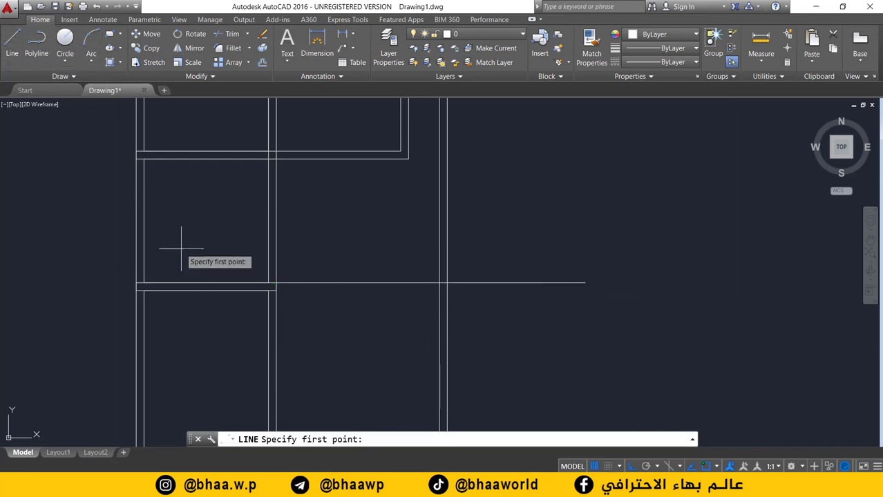
{"action": "left_click", "coordinate": [269, 291]}
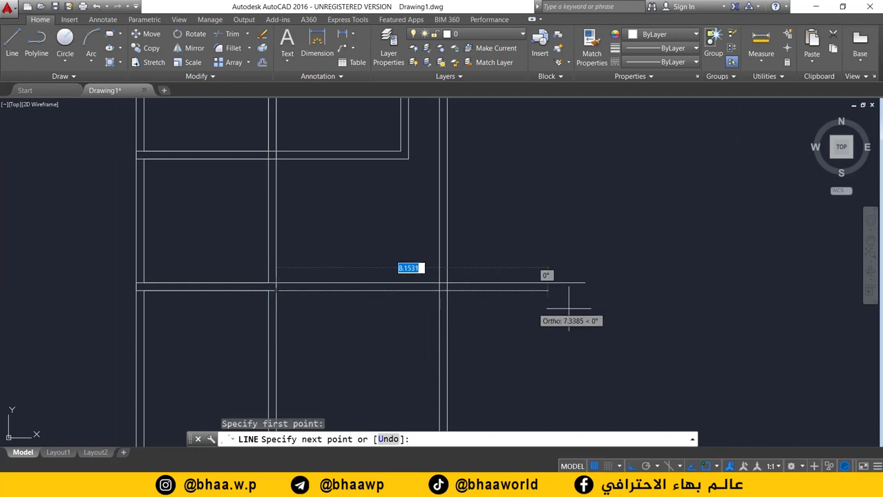
{"action": "left_click", "coordinate": [644, 304]}
{"action": "key", "text": "Return"}
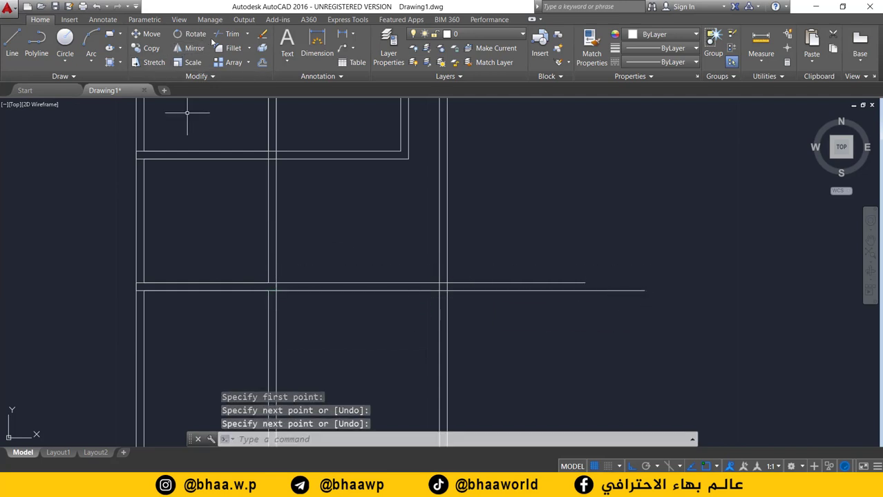
Step: Trim the two lines' overshooting ends beyond the right wall
{"action": "left_click", "coordinate": [224, 35]}
{"action": "key", "text": "Return"}
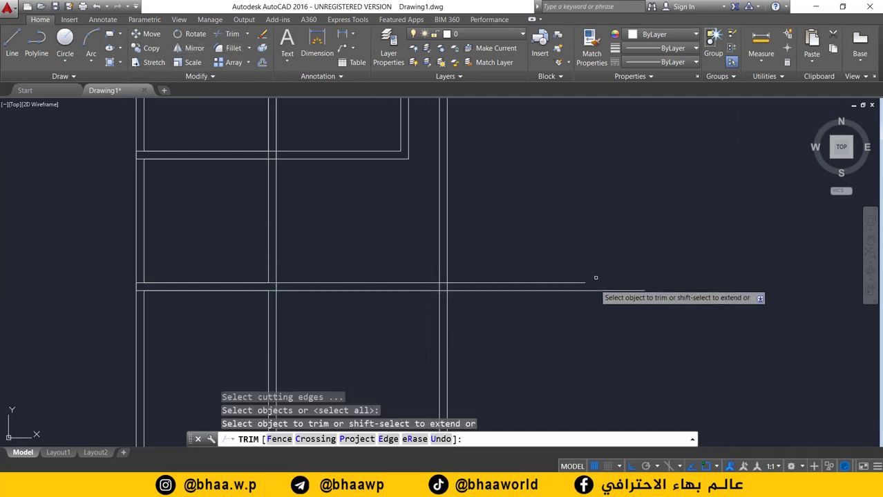
{"action": "left_click", "coordinate": [610, 247]}
{"action": "left_click", "coordinate": [541, 329]}
{"action": "left_click", "coordinate": [520, 339]}
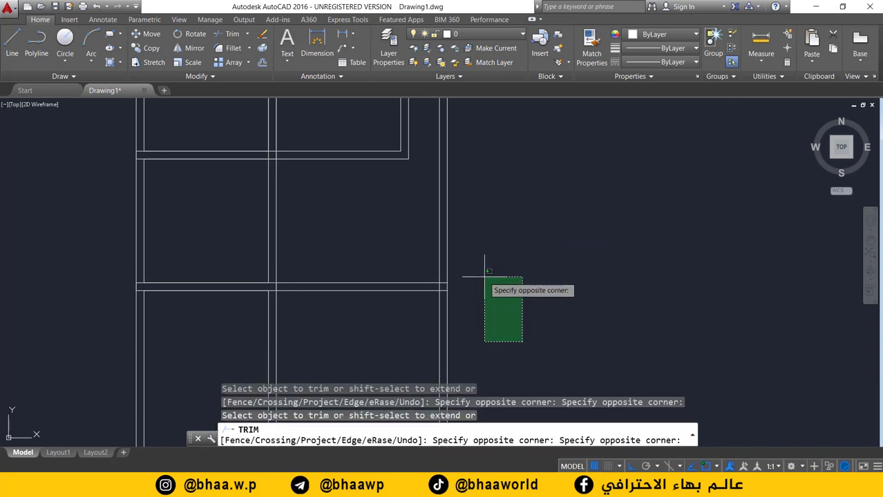
{"action": "key", "text": "Escape"}
{"action": "scroll", "coordinate": [405, 312], "scroll_direction": "up", "scroll_amount": 2}
{"action": "scroll", "coordinate": [449, 282], "scroll_direction": "up", "scroll_amount": 1}
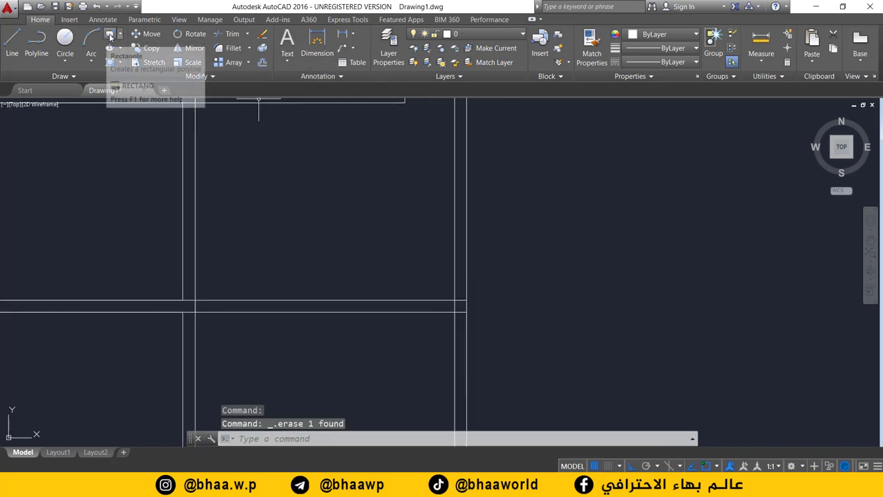
Step: Draw a 1.75 by 1.75 square bathroom from the right wall's junction corner
{"action": "left_click", "coordinate": [110, 33]}
{"action": "middle_click_drag", "start_coordinate": [344, 289], "coordinate": [301, 270]}
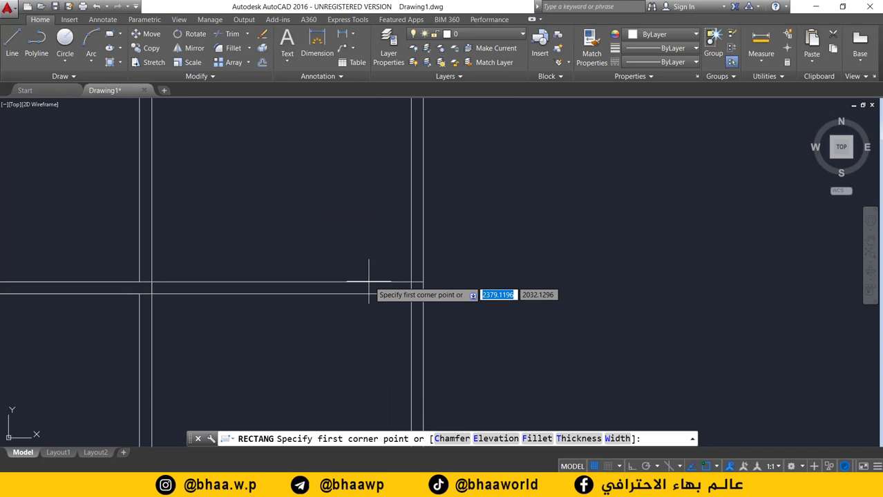
{"action": "left_click", "coordinate": [411, 283]}
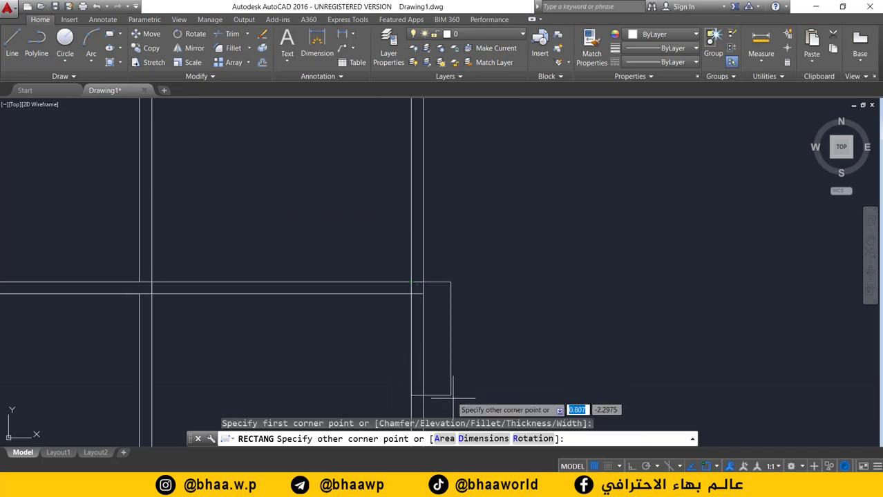
{"action": "left_click", "coordinate": [482, 439]}
{"action": "type", "text": "1.75"}
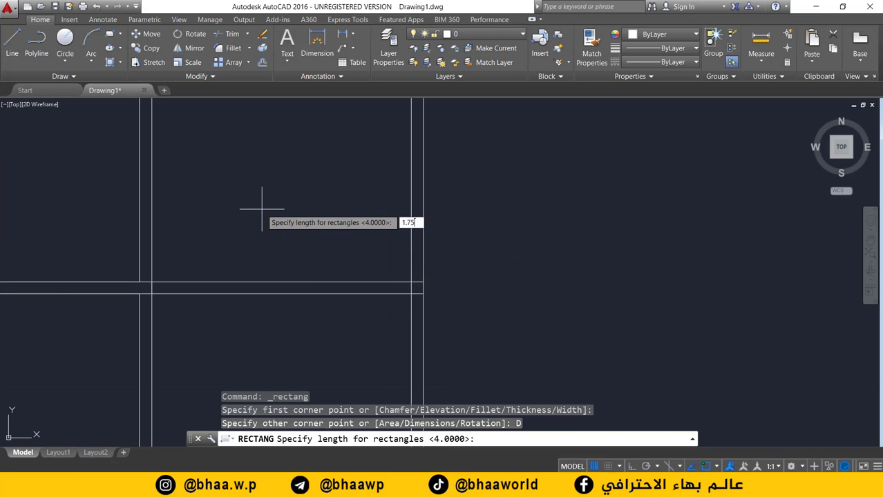
{"action": "key", "text": "Return"}
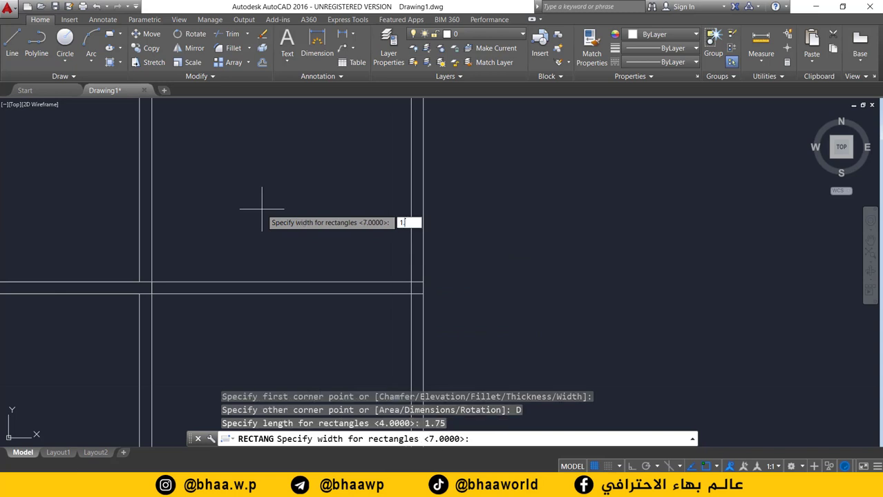
{"action": "key", "text": "Return"}
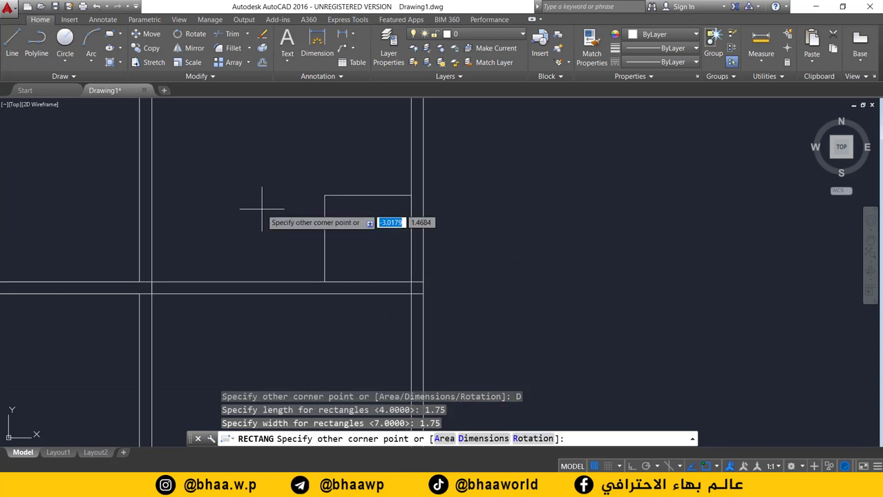
{"action": "left_click", "coordinate": [354, 222]}
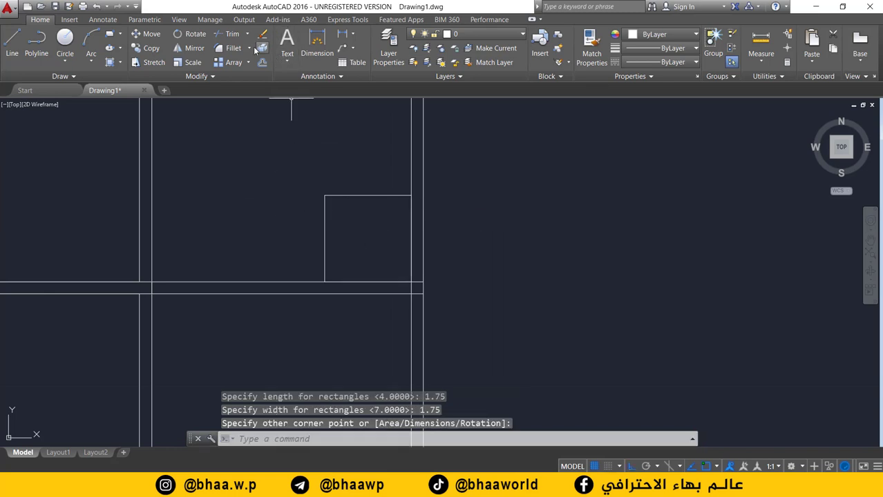
Step: Offset the bathroom square outward by 0.25 to form its second wall line
{"action": "left_click", "coordinate": [258, 65]}
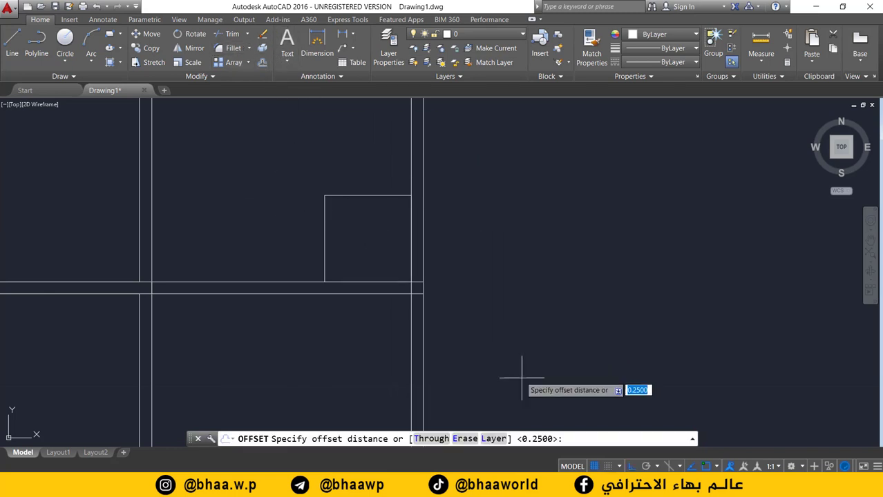
{"action": "key", "text": "Return"}
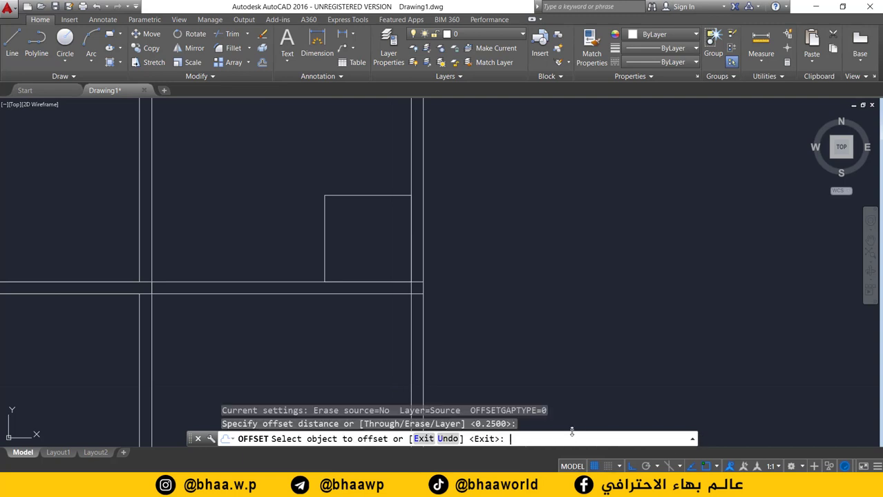
{"action": "left_click", "coordinate": [379, 196]}
{"action": "left_click", "coordinate": [351, 183]}
{"action": "scroll", "coordinate": [371, 290], "scroll_direction": "down", "scroll_amount": 2}
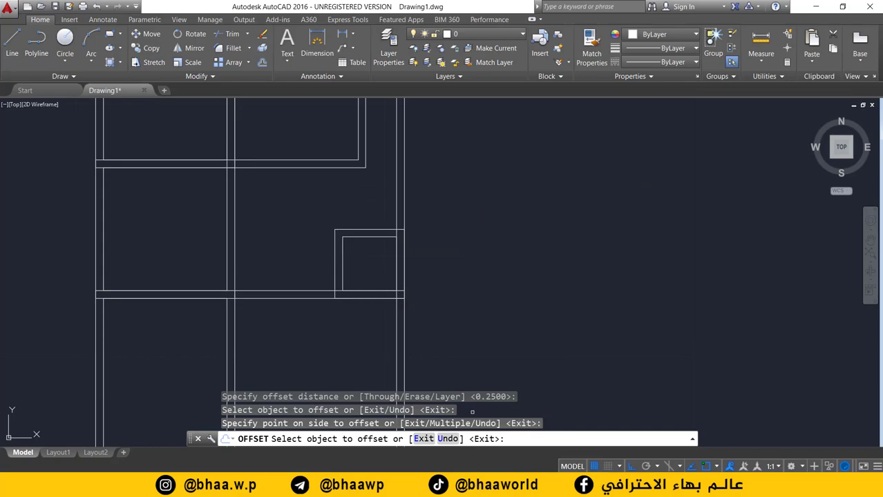
{"action": "key", "text": "alt+Tab"}
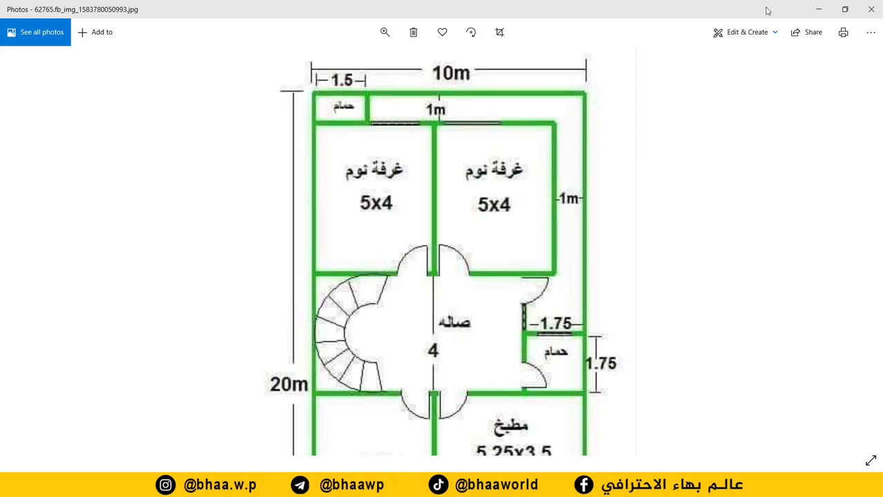
{"action": "left_click", "coordinate": [816, 11]}
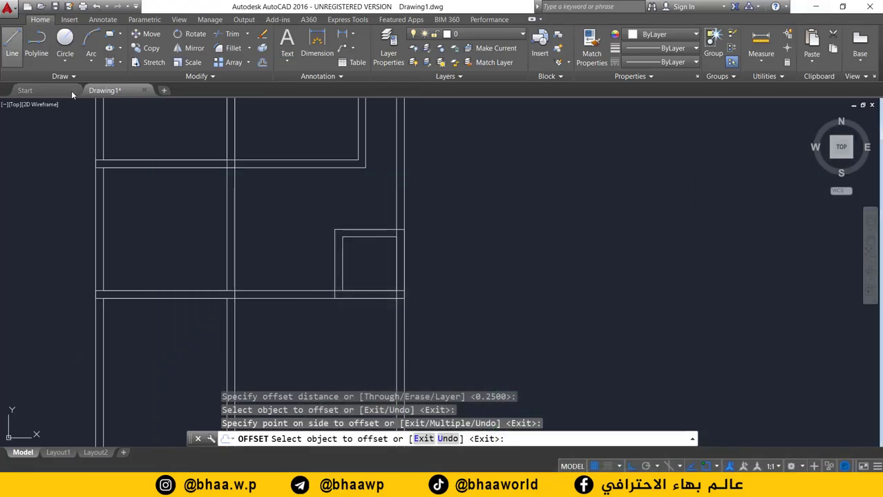
Step: Draw a vertical line up from the bathroom's top corner and shorten it to end at the bedroom wall
{"action": "middle_click_drag", "start_coordinate": [331, 237], "coordinate": [311, 294]}
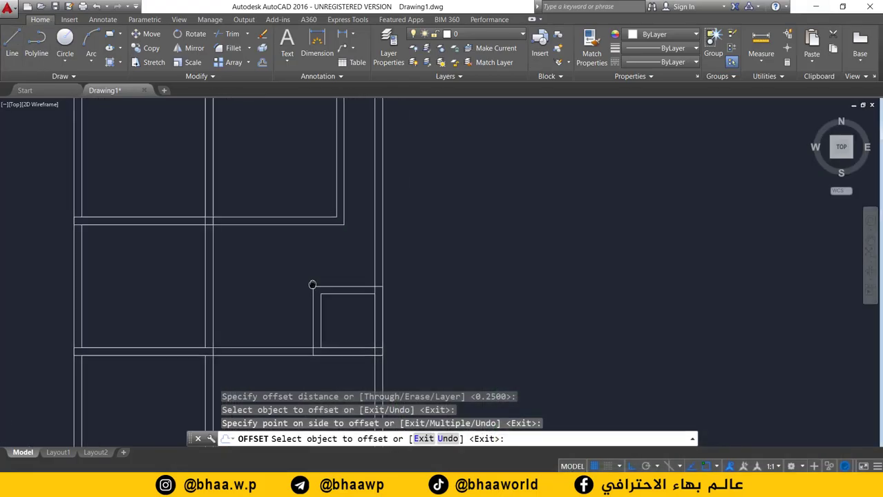
{"action": "left_click", "coordinate": [11, 45]}
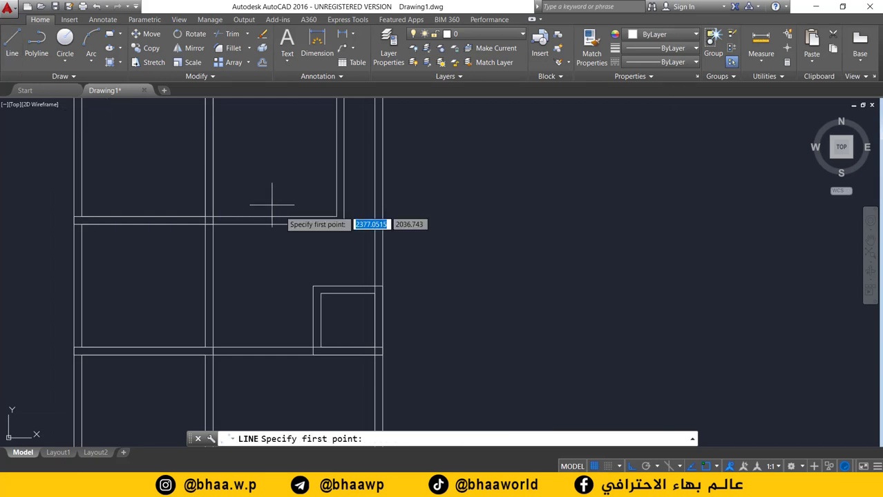
{"action": "left_click", "coordinate": [311, 286]}
{"action": "left_click", "coordinate": [312, 172]}
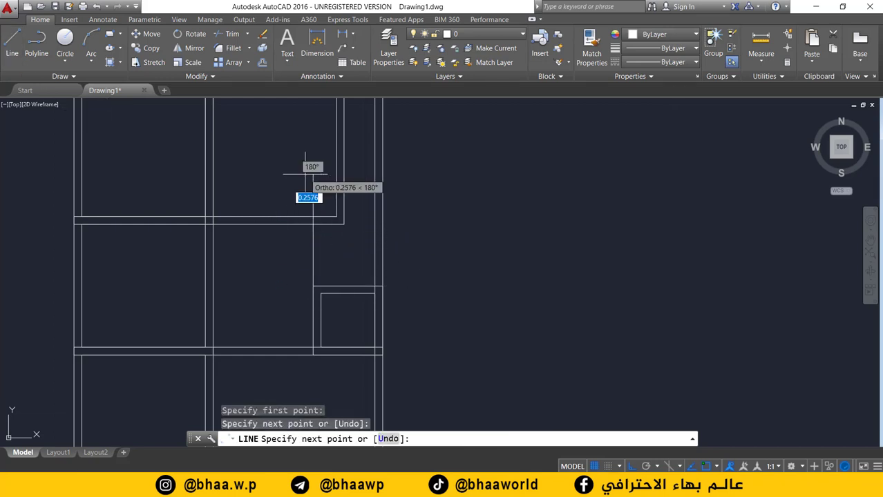
{"action": "key", "text": "Return"}
{"action": "scroll", "coordinate": [307, 224], "scroll_direction": "up", "scroll_amount": 5}
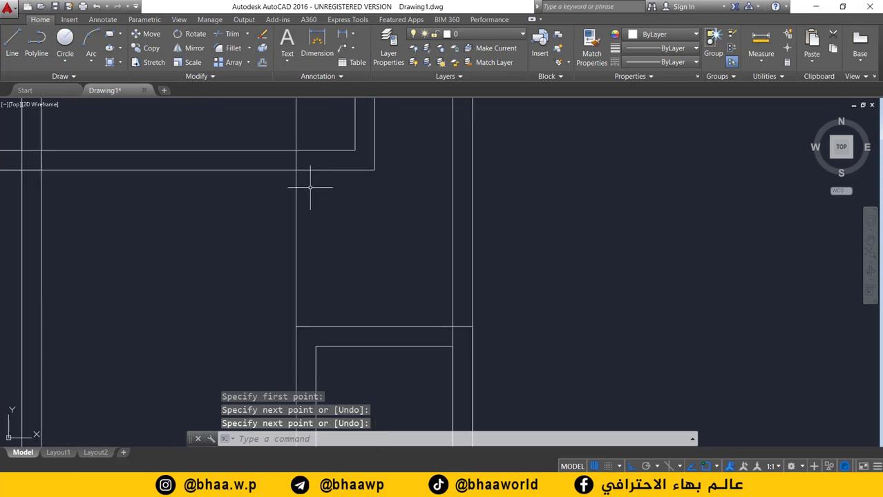
{"action": "scroll", "coordinate": [340, 229], "scroll_direction": "down", "scroll_amount": 2}
{"action": "left_click", "coordinate": [326, 168]}
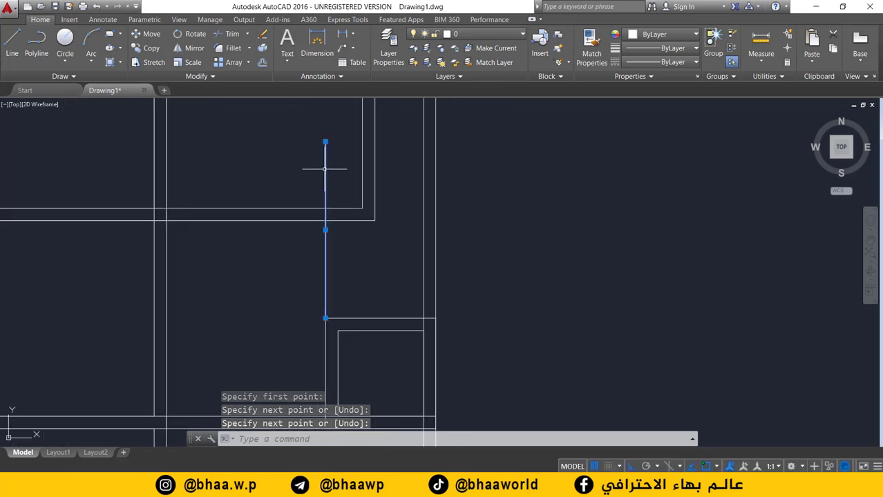
{"action": "left_click", "coordinate": [325, 143]}
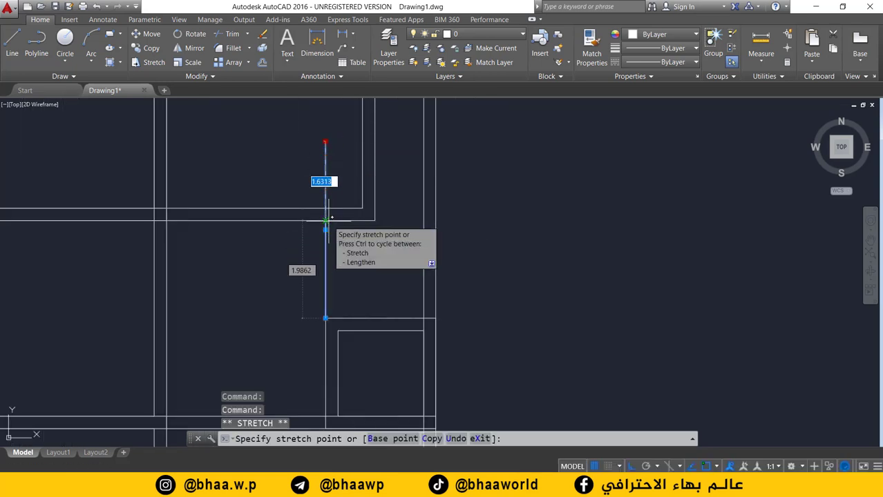
{"action": "left_click", "coordinate": [325, 221]}
{"action": "key", "text": "Escape"}
Step: Offset the new vertical wall line 0.25 to its right to make a double wall
{"action": "type", "text": "l"}
{"action": "key", "text": "Return"}
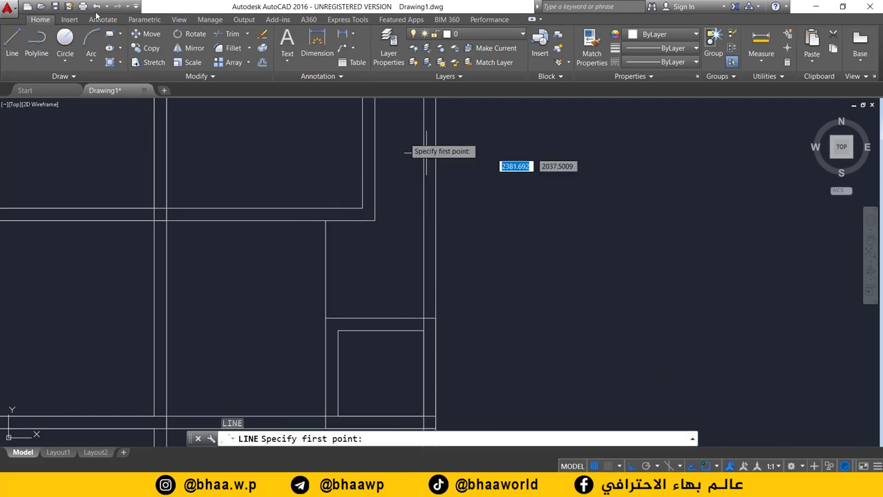
{"action": "left_click", "coordinate": [261, 62]}
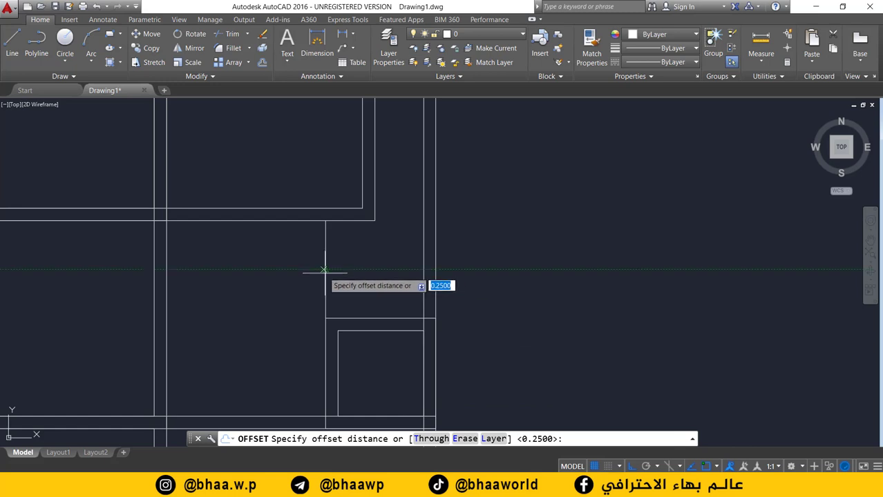
{"action": "key", "text": "Return"}
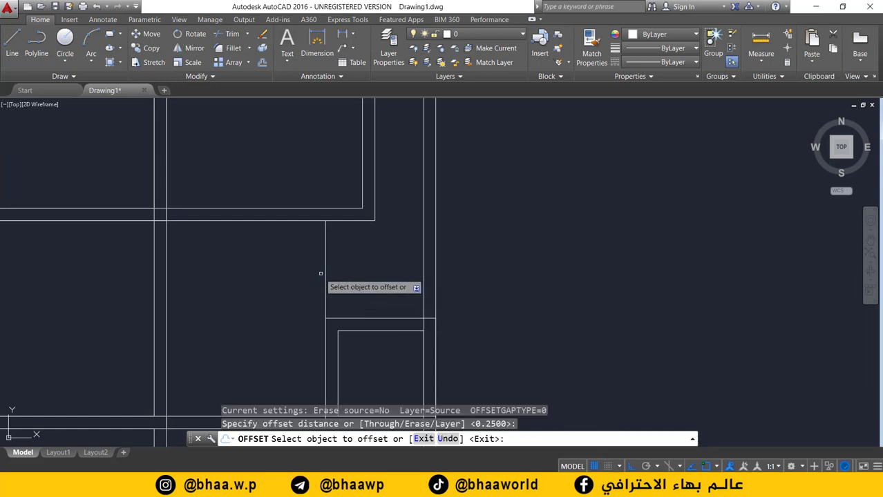
{"action": "left_click", "coordinate": [326, 273]}
{"action": "left_click", "coordinate": [333, 261]}
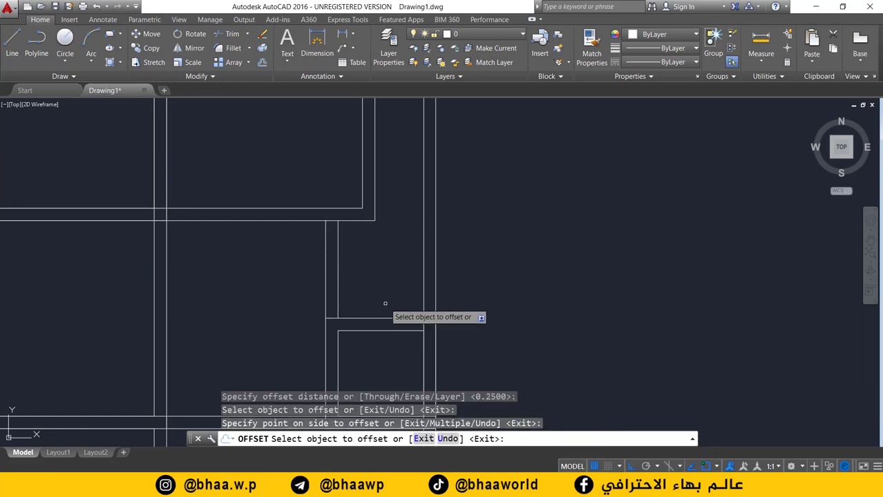
{"action": "scroll", "coordinate": [384, 303], "scroll_direction": "down", "scroll_amount": 2}
{"action": "middle_click_drag", "start_coordinate": [370, 312], "coordinate": [450, 345]}
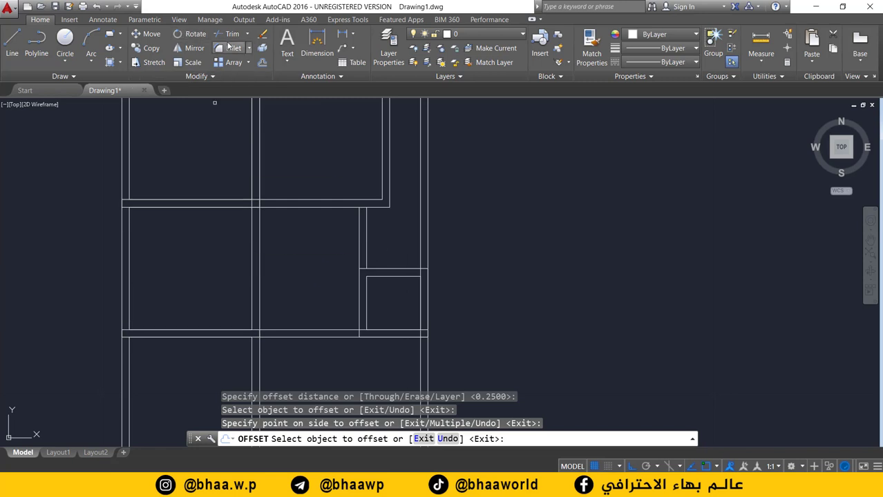
Step: Trim away the two stray vertical line pieces inside the hall, then pan to the reception room
{"action": "left_click", "coordinate": [229, 34]}
{"action": "key", "text": "Return"}
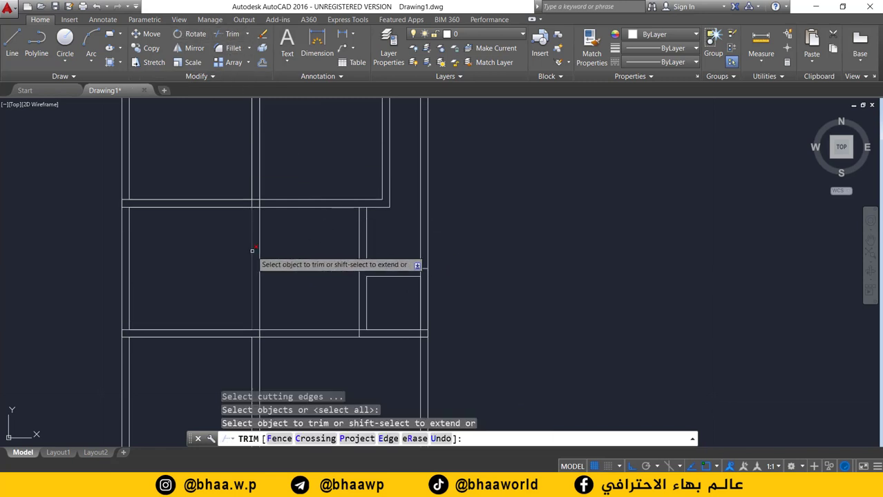
{"action": "left_click", "coordinate": [252, 252]}
{"action": "left_click", "coordinate": [260, 252]}
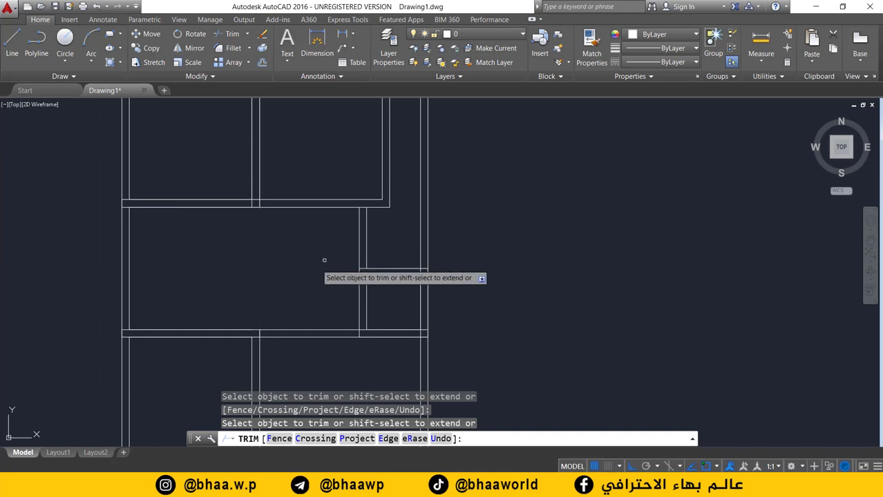
{"action": "scroll", "coordinate": [323, 258], "scroll_direction": "down", "scroll_amount": 2}
{"action": "middle_click_drag", "start_coordinate": [324, 258], "coordinate": [337, 280]}
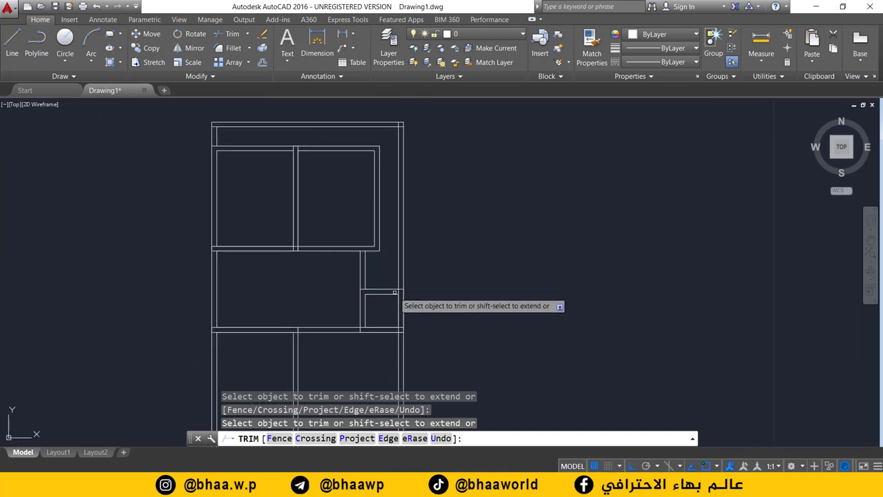
{"action": "middle_click_drag", "start_coordinate": [290, 286], "coordinate": [313, 159]}
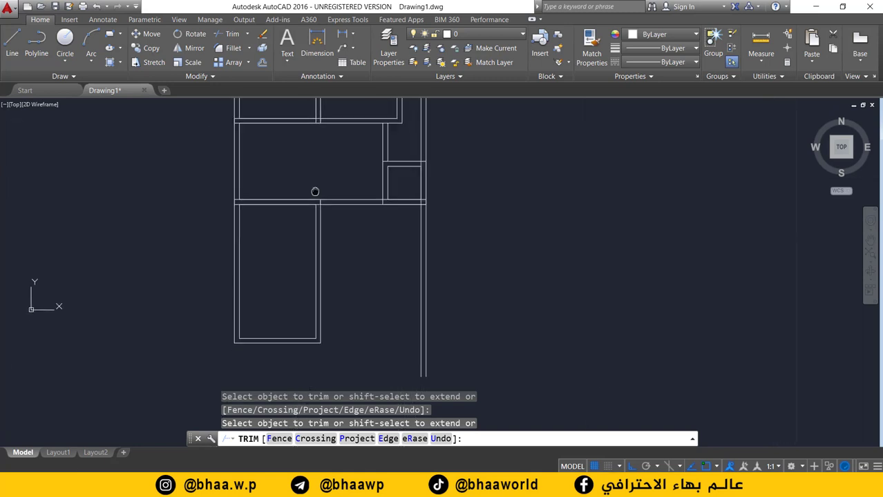
{"action": "middle_click_drag", "start_coordinate": [341, 291], "coordinate": [355, 257]}
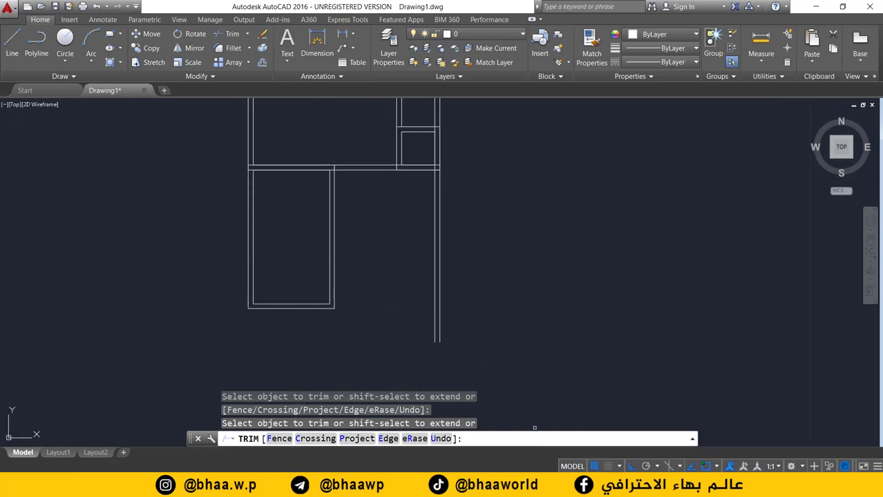
{"action": "key", "text": "alt+Tab"}
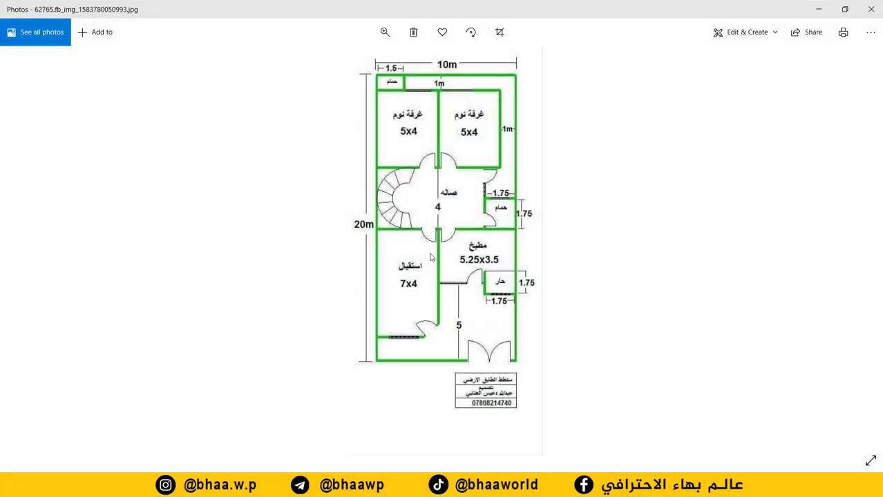
Step: Zoom into the reference plan to read the kitchen, reception and guard room sizes
{"action": "scroll", "coordinate": [430, 257], "scroll_direction": "up", "scroll_amount": 2}
{"action": "scroll", "coordinate": [476, 297], "scroll_direction": "up", "scroll_amount": 2}
{"action": "scroll", "coordinate": [518, 321], "scroll_direction": "up", "scroll_amount": 2}
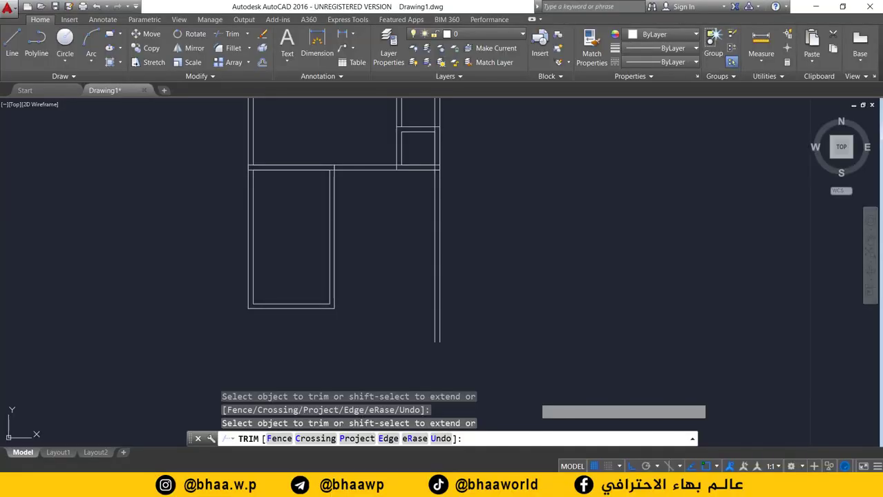
Step: Center the reception room in view and begin offsetting a wall for it
{"action": "middle_click_drag", "start_coordinate": [426, 209], "coordinate": [393, 209]}
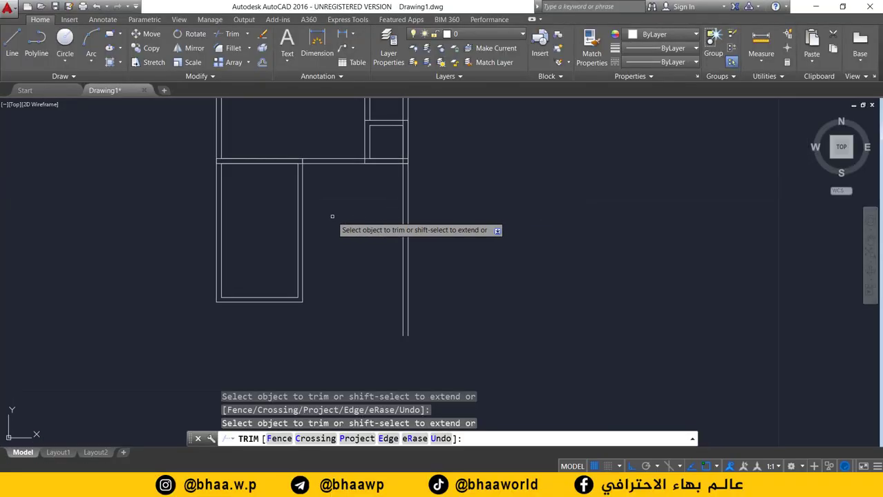
{"action": "scroll", "coordinate": [330, 217], "scroll_direction": "up", "scroll_amount": 2}
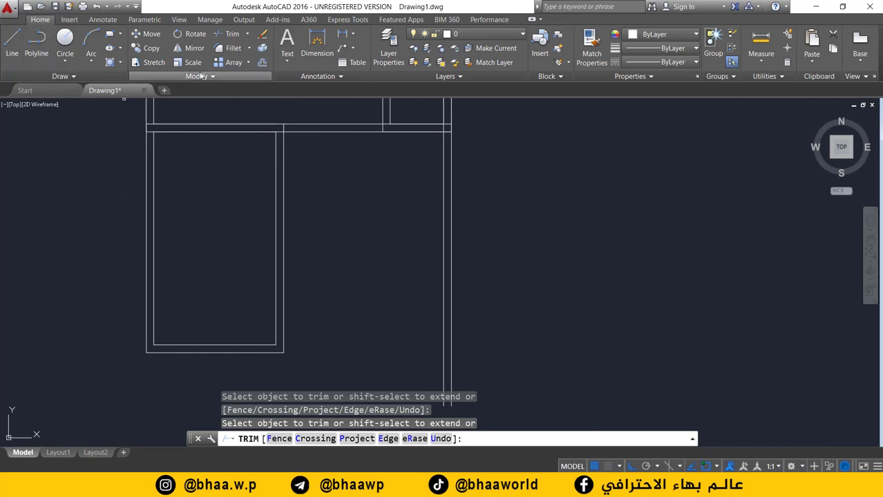
{"action": "left_click", "coordinate": [263, 63]}
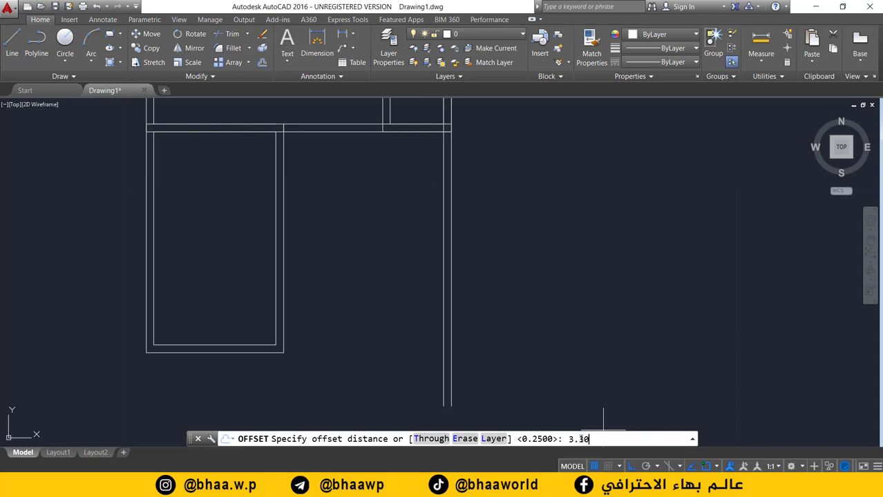
Step: Check the kitchen's 5.25x3.5 size on the reference plan, then correct the offset distance to 3.5
{"action": "key", "text": "alt+Tab"}
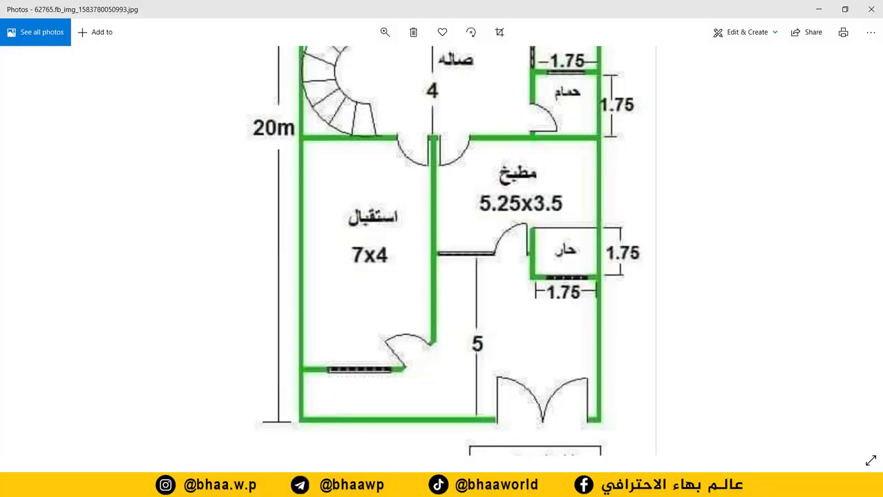
{"action": "key", "text": "alt+Tab"}
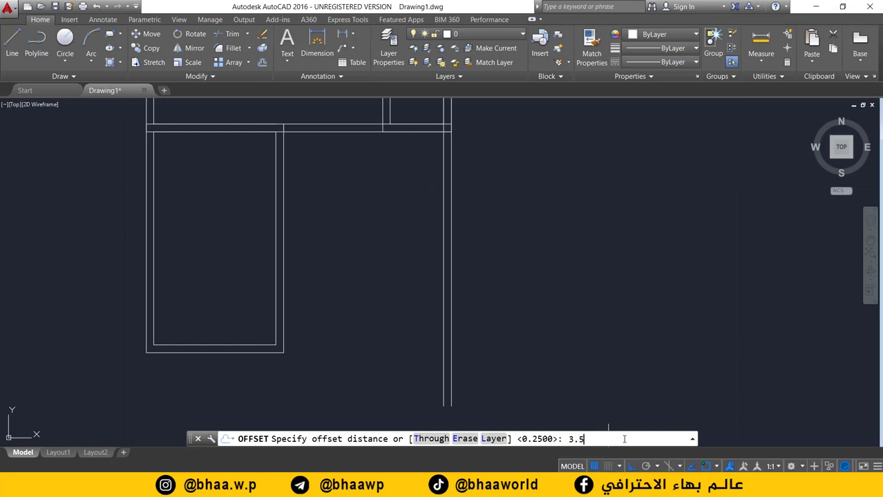
Step: Offset the hall's lower wall line 3.5 downward as the kitchen wall
{"action": "key", "text": "Return"}
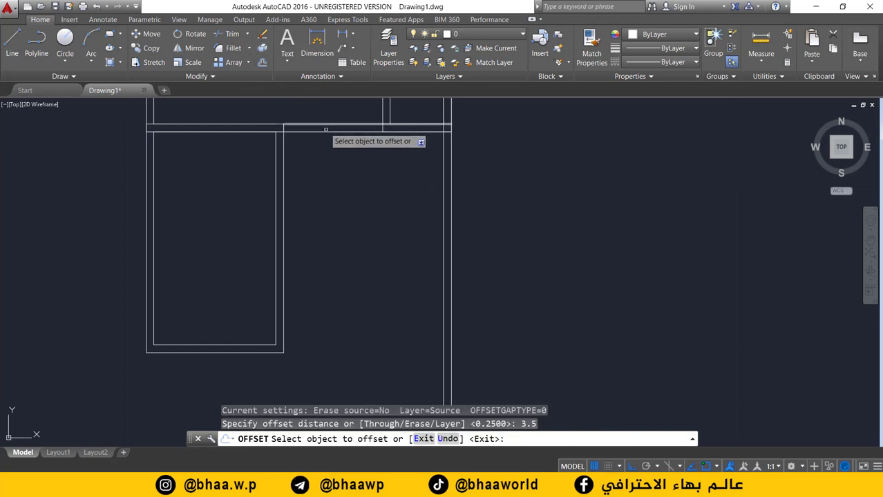
{"action": "scroll", "coordinate": [335, 226], "scroll_direction": "down", "scroll_amount": 2}
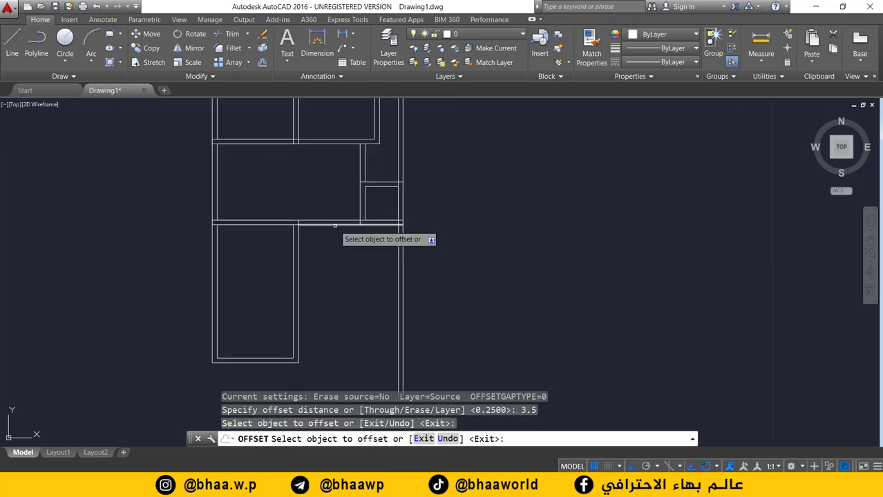
{"action": "left_click", "coordinate": [335, 224]}
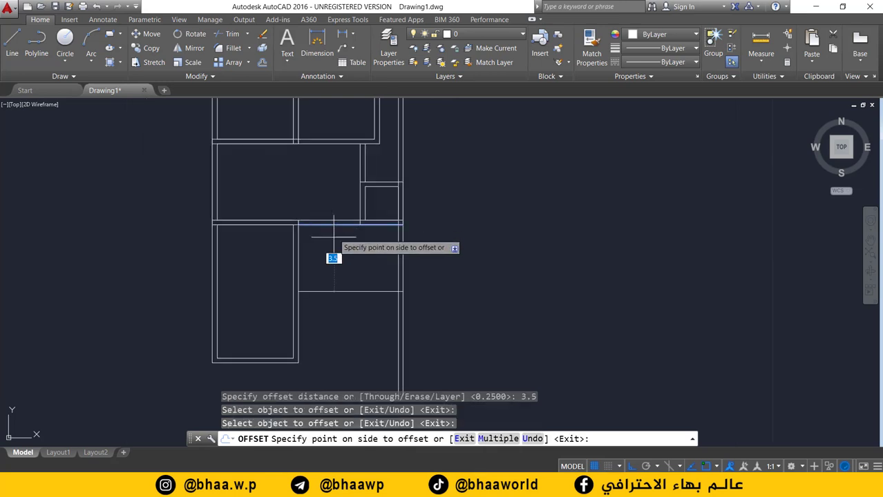
{"action": "left_click", "coordinate": [338, 298]}
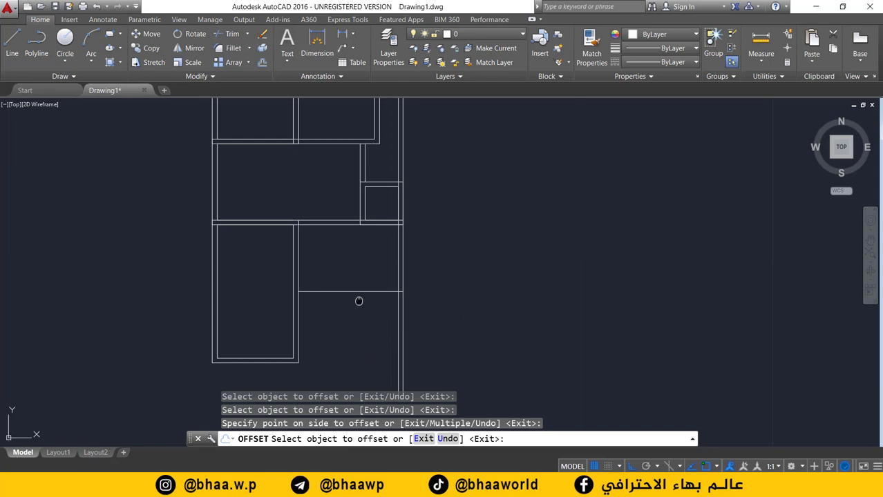
{"action": "middle_click_drag", "start_coordinate": [358, 300], "coordinate": [361, 282]}
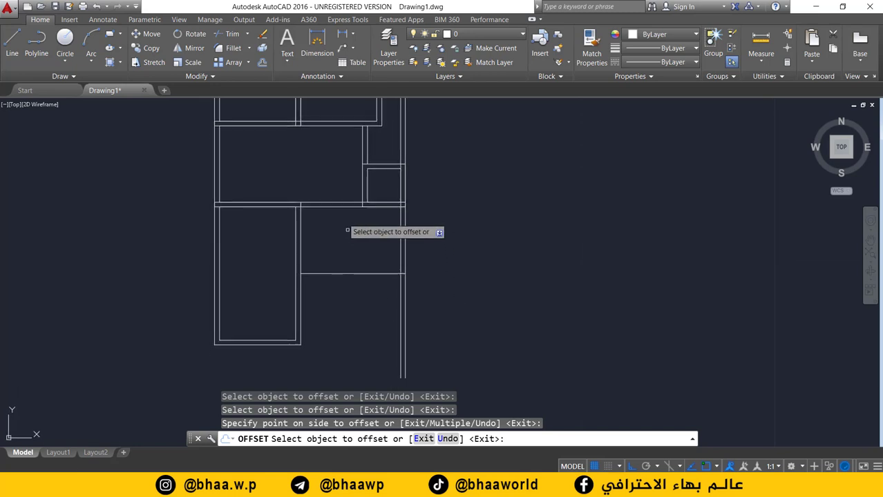
Step: Offset the new kitchen wall line 0.25 downward to give it thickness
{"action": "left_click", "coordinate": [261, 48]}
{"action": "type", "text": "0.2"}
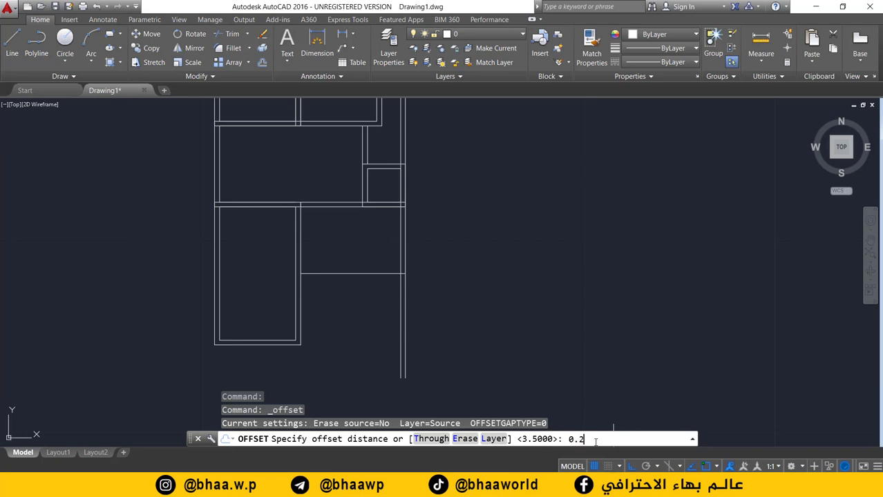
{"action": "type", "text": "5"}
{"action": "key", "text": "Return"}
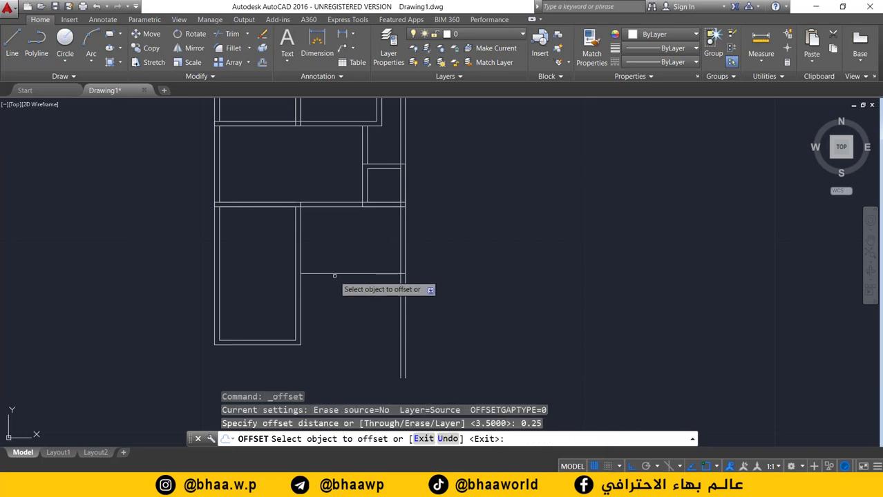
{"action": "left_click", "coordinate": [334, 275]}
{"action": "left_click", "coordinate": [331, 286]}
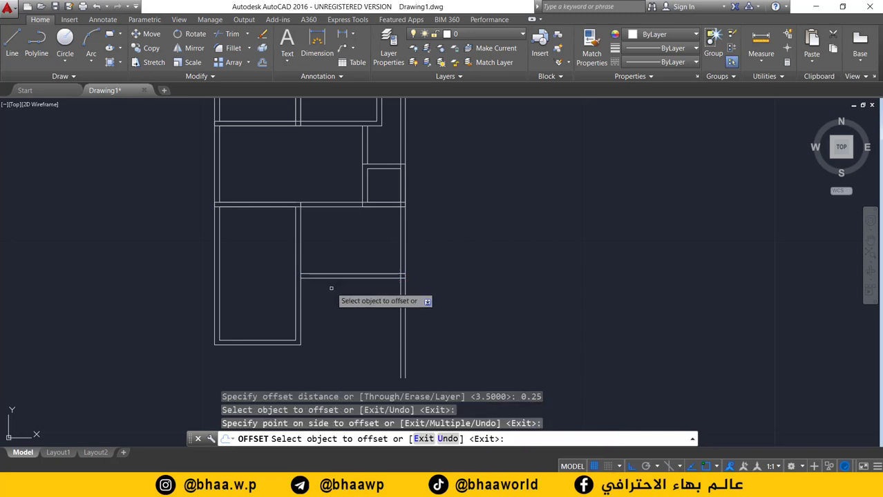
{"action": "scroll", "coordinate": [400, 260], "scroll_direction": "up", "scroll_amount": 1}
{"action": "scroll", "coordinate": [378, 249], "scroll_direction": "up", "scroll_amount": 1}
{"action": "scroll", "coordinate": [391, 247], "scroll_direction": "up", "scroll_amount": 1}
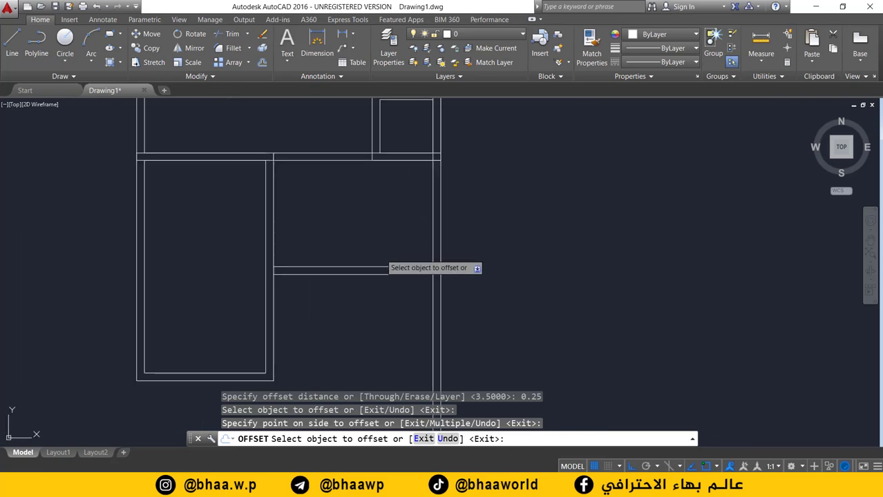
{"action": "scroll", "coordinate": [391, 262], "scroll_direction": "up", "scroll_amount": 1}
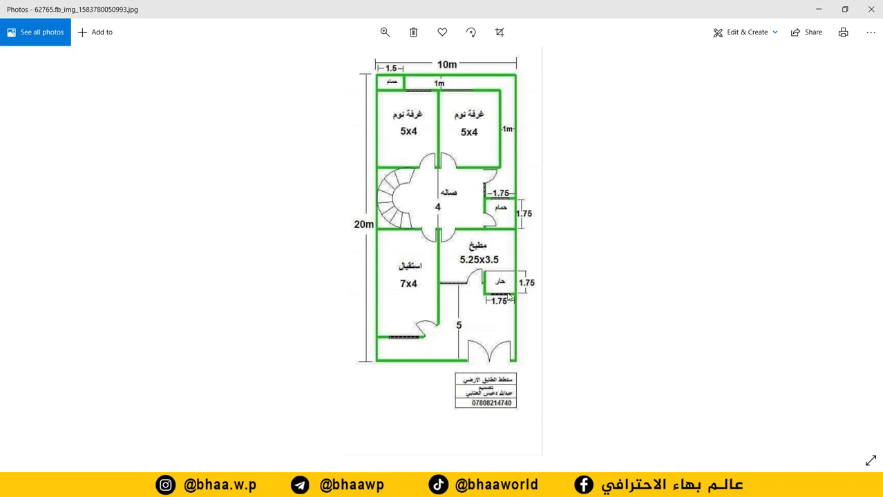
Step: Zoom the reference plan into the reception, kitchen and entrance area, then return to the drawing
{"action": "scroll", "coordinate": [509, 296], "scroll_direction": "up", "scroll_amount": 1}
{"action": "scroll", "coordinate": [516, 291], "scroll_direction": "up", "scroll_amount": 1}
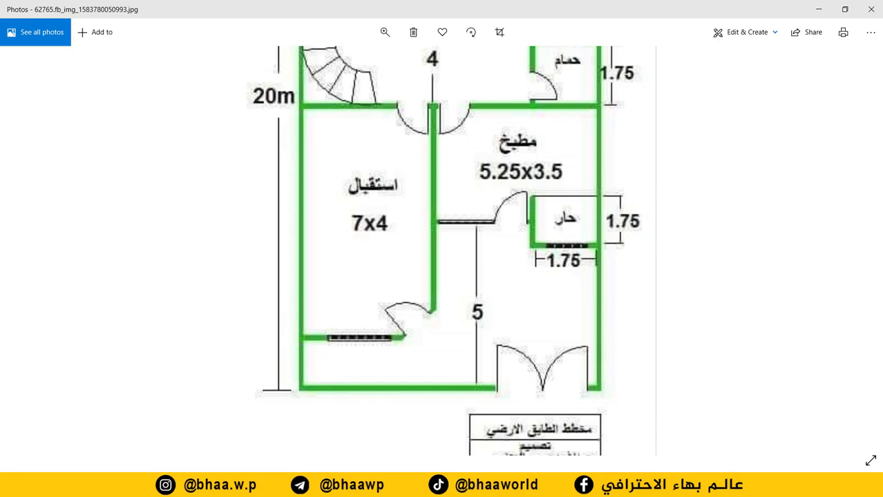
{"action": "key", "text": "alt+Tab"}
{"action": "scroll", "coordinate": [286, 152], "scroll_direction": "down", "scroll_amount": 2}
Step: Draw a 10-unit horizontal bottom wall line leftward from the right wall's bottom
{"action": "middle_click_drag", "start_coordinate": [286, 152], "coordinate": [304, 221]}
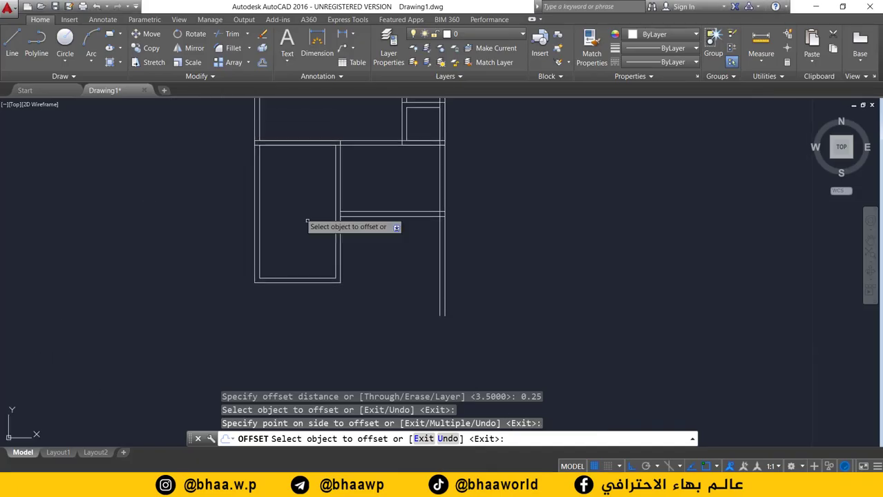
{"action": "left_click", "coordinate": [12, 43]}
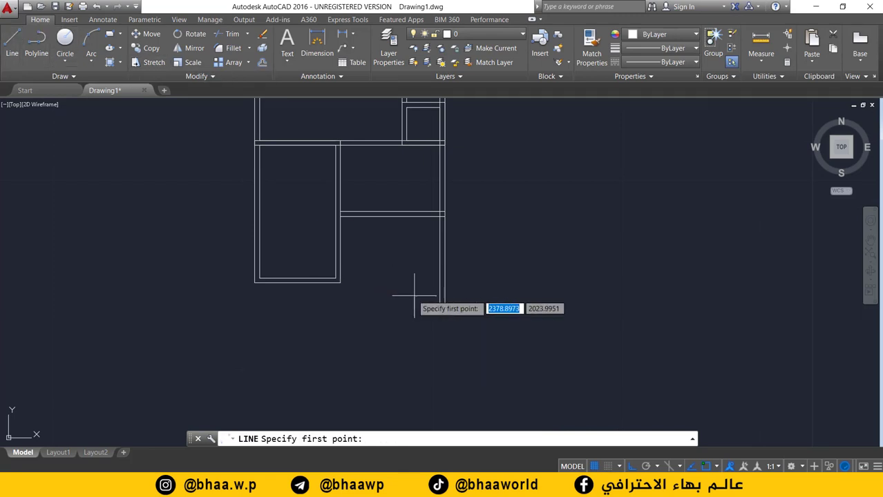
{"action": "left_click", "coordinate": [445, 315]}
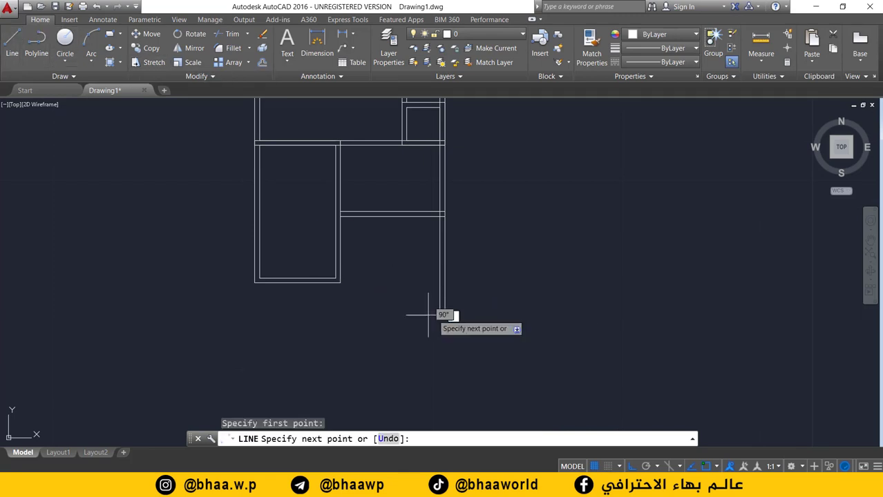
{"action": "left_click", "coordinate": [255, 316]}
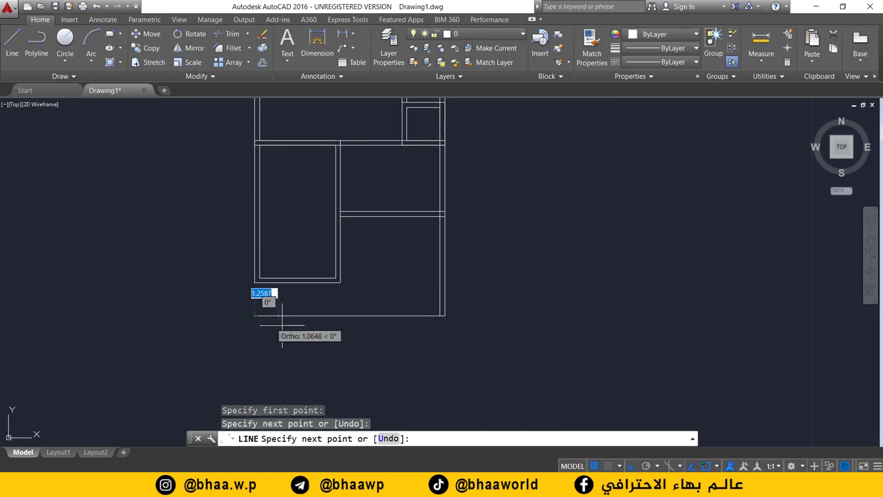
{"action": "key", "text": "Return"}
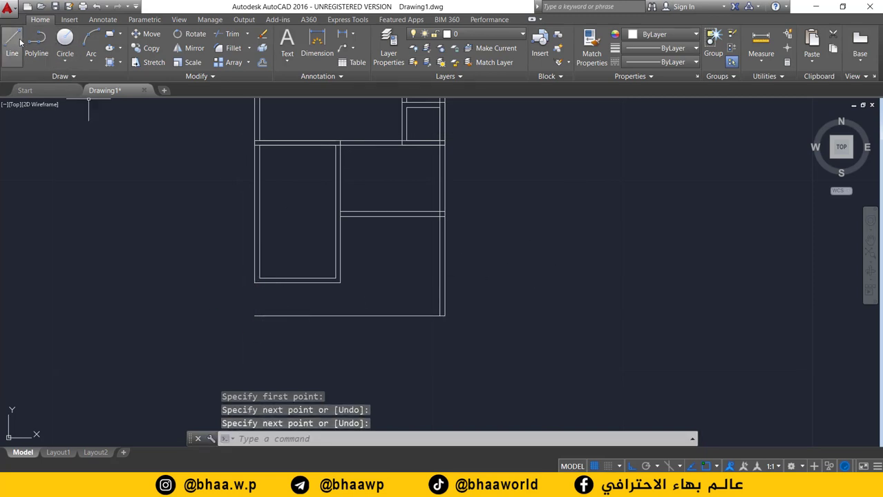
Step: Draw a vertical line from the reception's lower-left corner down to the bottom line
{"action": "left_click", "coordinate": [21, 44]}
{"action": "scroll", "coordinate": [253, 309], "scroll_direction": "up", "scroll_amount": 2}
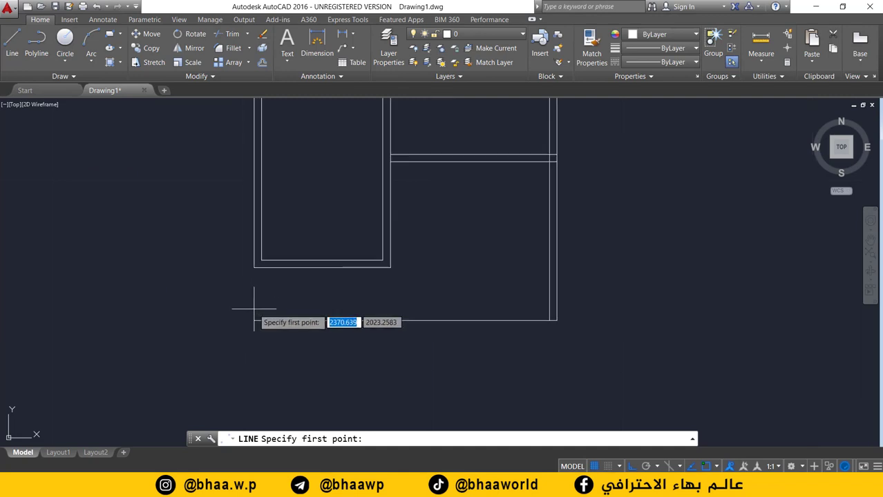
{"action": "left_click", "coordinate": [254, 268]}
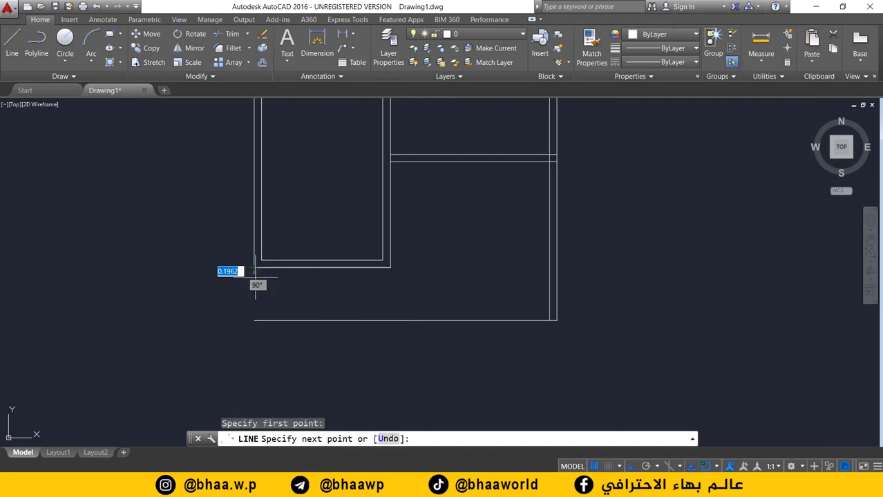
{"action": "left_click", "coordinate": [254, 320]}
{"action": "key", "text": "Return"}
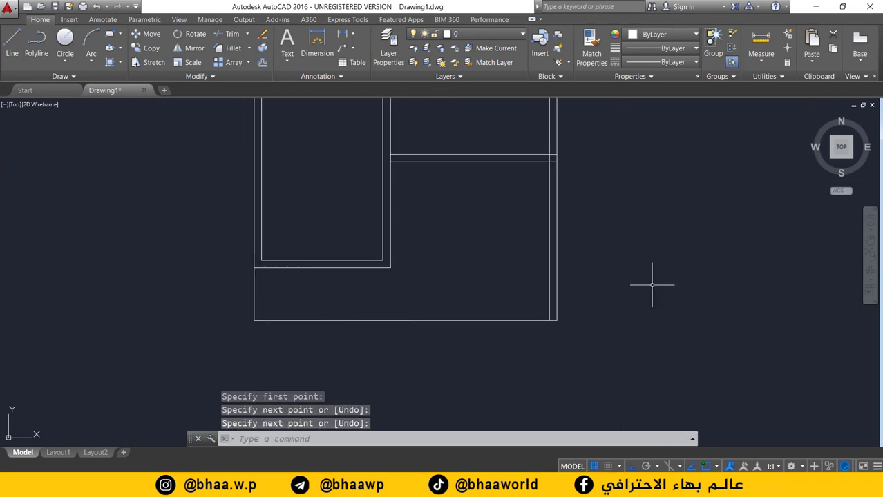
{"action": "left_click", "coordinate": [262, 62]}
Step: Offset the bottom and left outer wall lines 0.25 inward
{"action": "key", "text": "Return"}
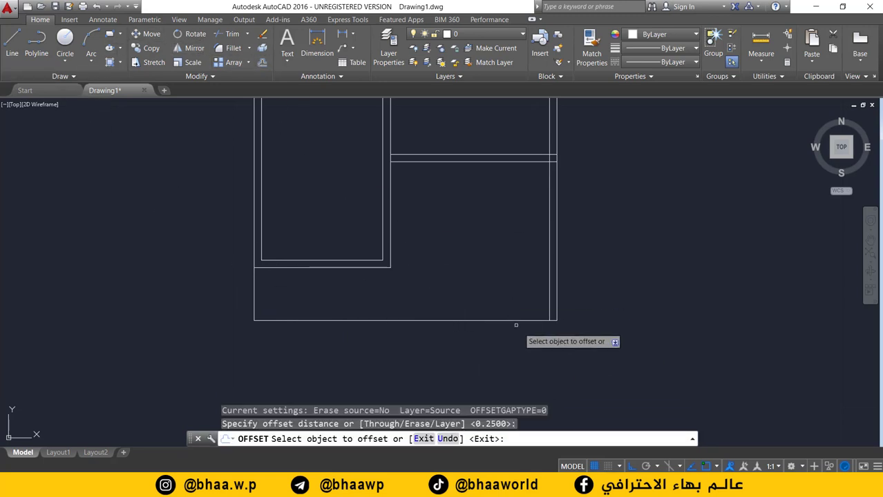
{"action": "left_click", "coordinate": [498, 319]}
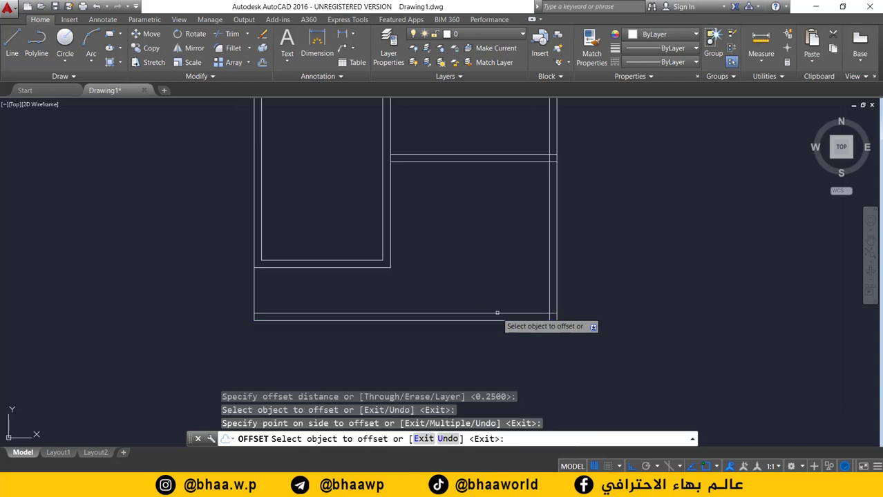
{"action": "left_click", "coordinate": [255, 287]}
{"action": "left_click", "coordinate": [297, 296]}
Step: Show the reference plan with the 1.75 × 1.75 room beside the kitchen
{"action": "scroll", "coordinate": [354, 302], "scroll_direction": "down", "scroll_amount": 2}
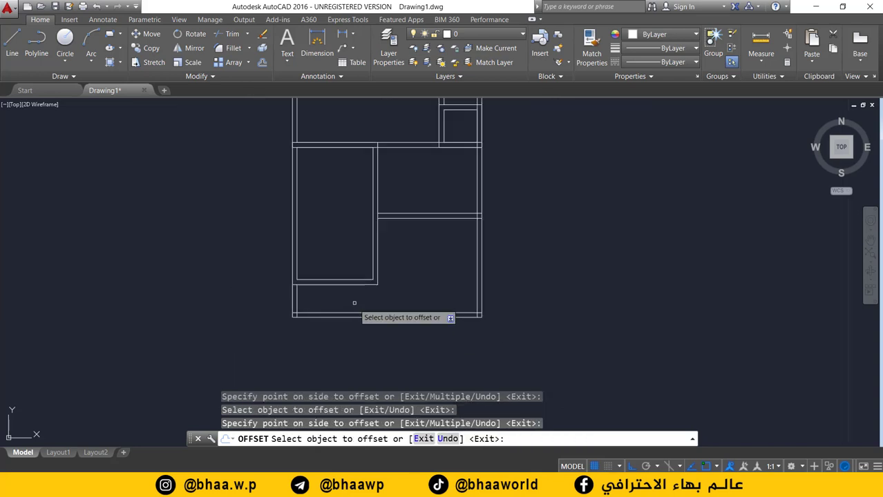
{"action": "middle_click_drag", "start_coordinate": [354, 302], "coordinate": [357, 328]}
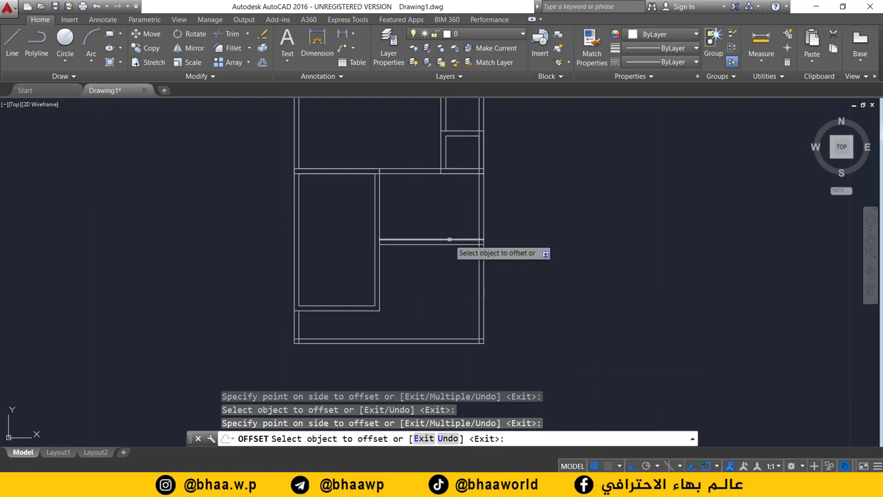
{"action": "scroll", "coordinate": [449, 240], "scroll_direction": "up", "scroll_amount": 1}
{"action": "scroll", "coordinate": [403, 267], "scroll_direction": "up", "scroll_amount": 2}
{"action": "scroll", "coordinate": [429, 269], "scroll_direction": "up", "scroll_amount": 2}
{"action": "scroll", "coordinate": [429, 256], "scroll_direction": "up", "scroll_amount": 1}
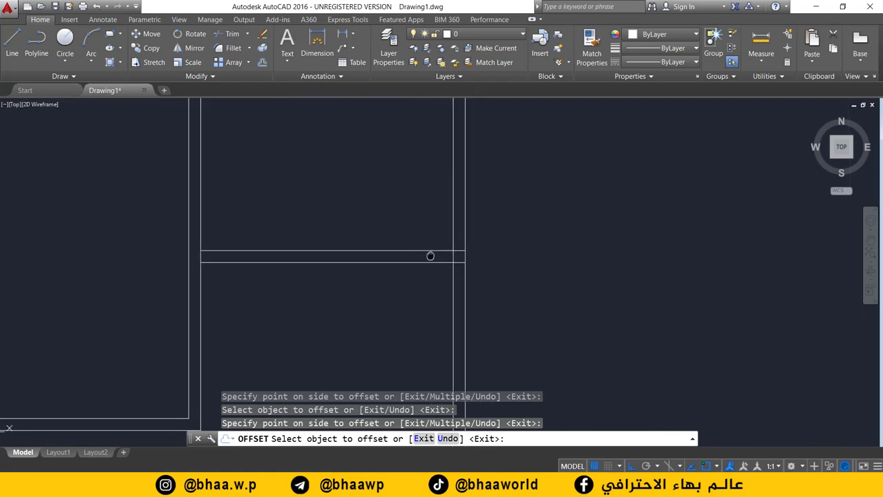
{"action": "key", "text": "alt+Tab"}
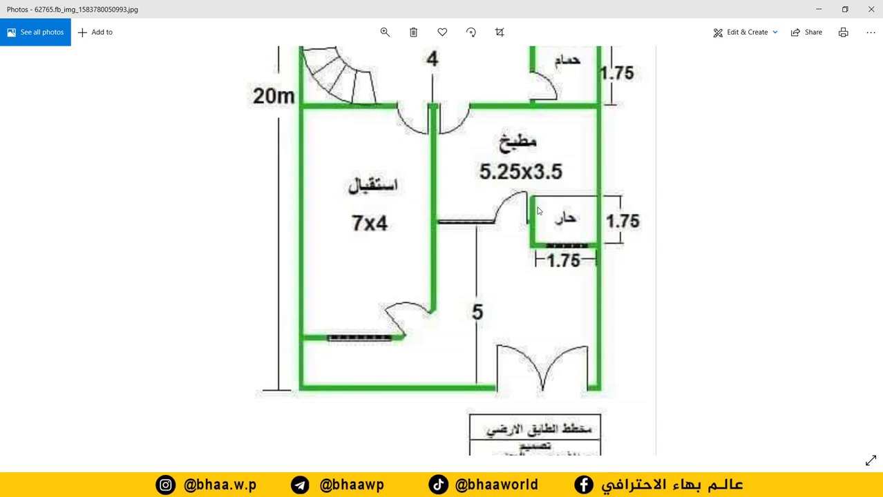
Step: Pan the reference plan to bring more of its top into view
{"action": "mouse_move", "coordinate": [538, 220]}
{"action": "left_mouse_down"}
{"action": "mouse_move", "coordinate": [494, 303]}
{"action": "mouse_move", "coordinate": [517, 278]}
{"action": "left_mouse_up"}
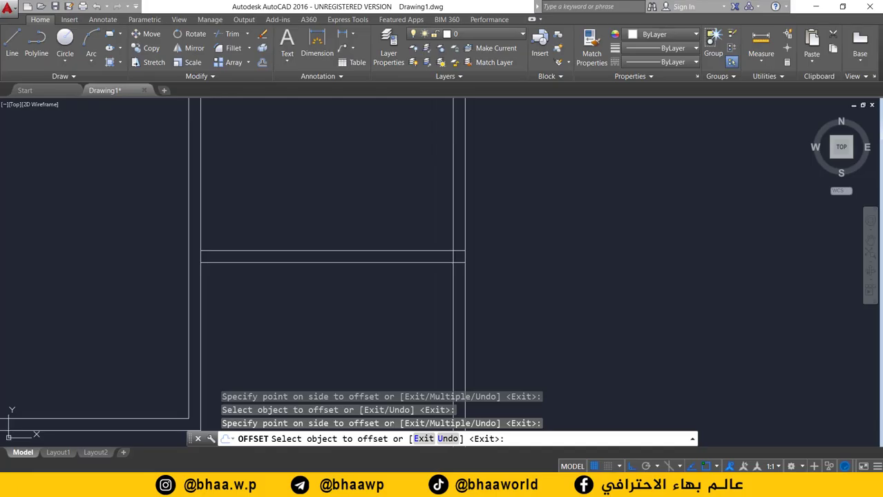
{"action": "left_click", "coordinate": [147, 48]}
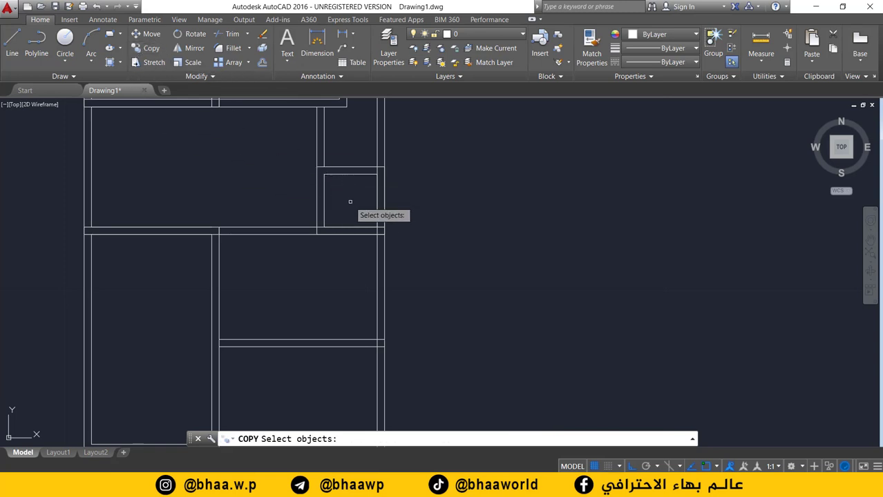
{"action": "scroll", "coordinate": [353, 192], "scroll_direction": "up", "scroll_amount": 2}
{"action": "left_click", "coordinate": [358, 164]}
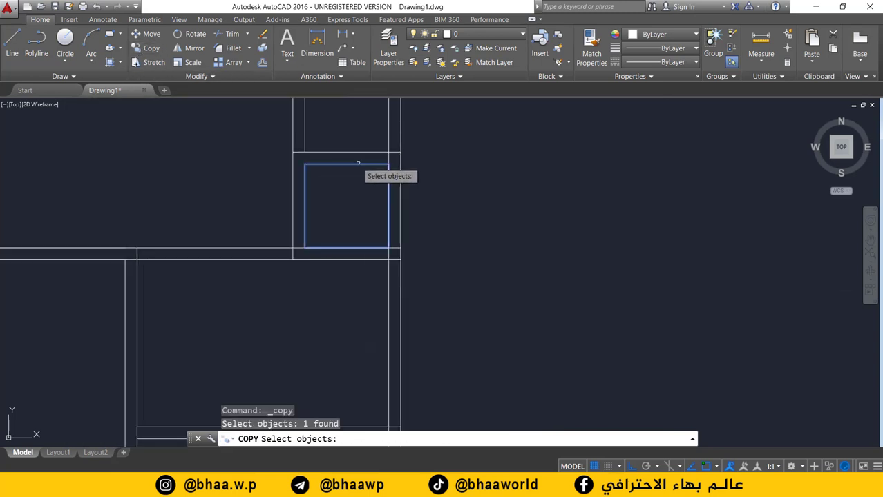
{"action": "left_click", "coordinate": [360, 153]}
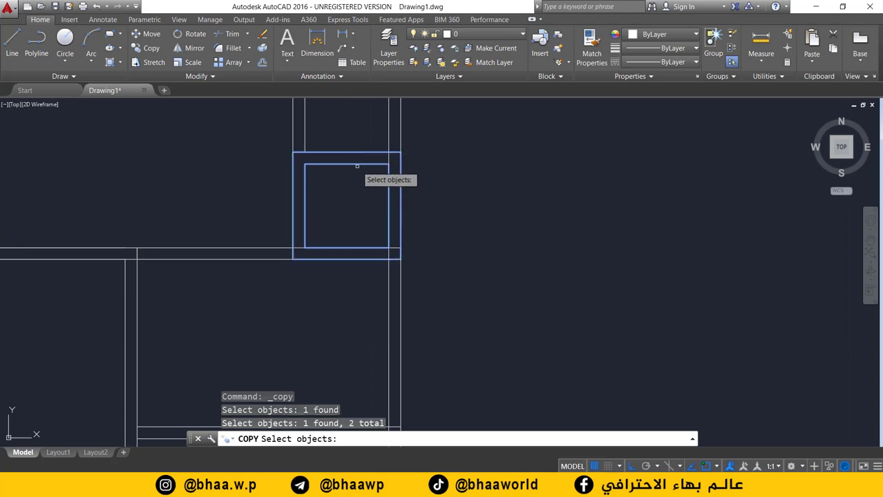
{"action": "key", "text": "Return"}
{"action": "scroll", "coordinate": [395, 281], "scroll_direction": "down", "scroll_amount": 2}
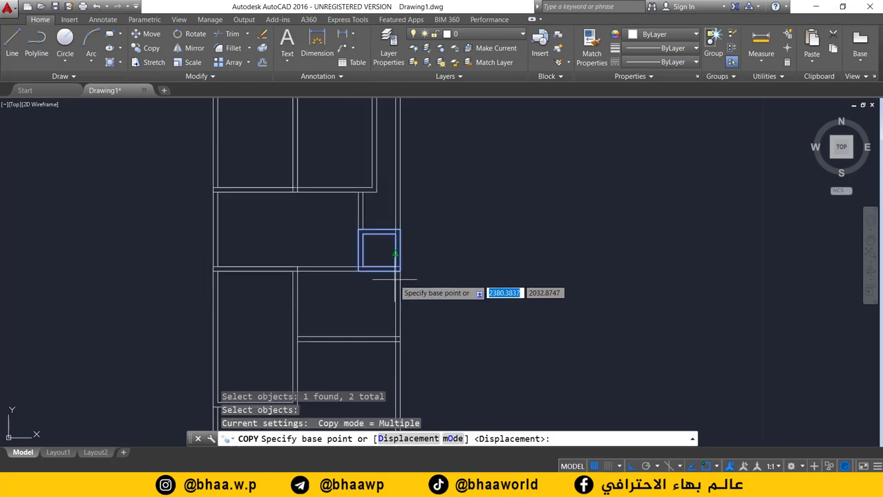
{"action": "scroll", "coordinate": [409, 250], "scroll_direction": "up", "scroll_amount": 3}
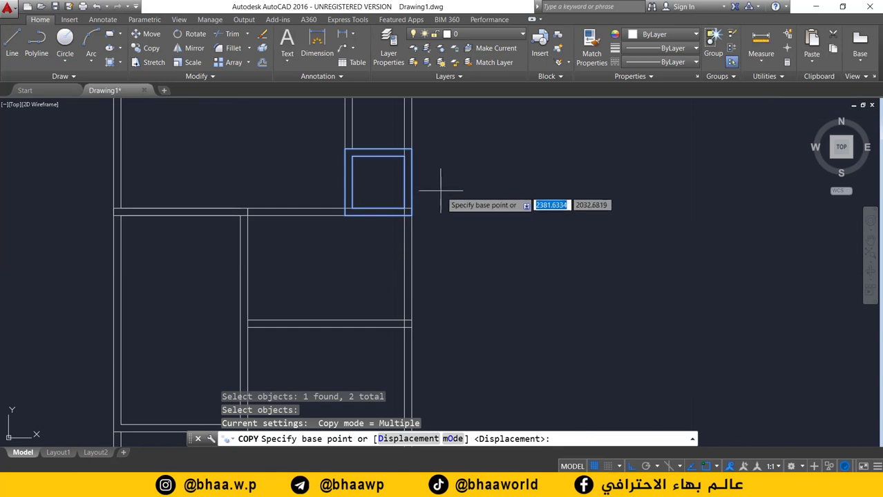
{"action": "left_click", "coordinate": [412, 187]}
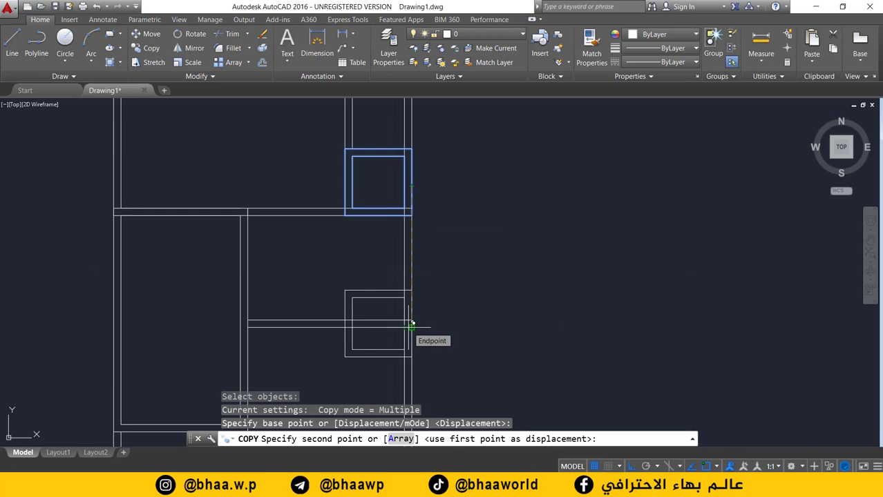
{"action": "left_click", "coordinate": [412, 324]}
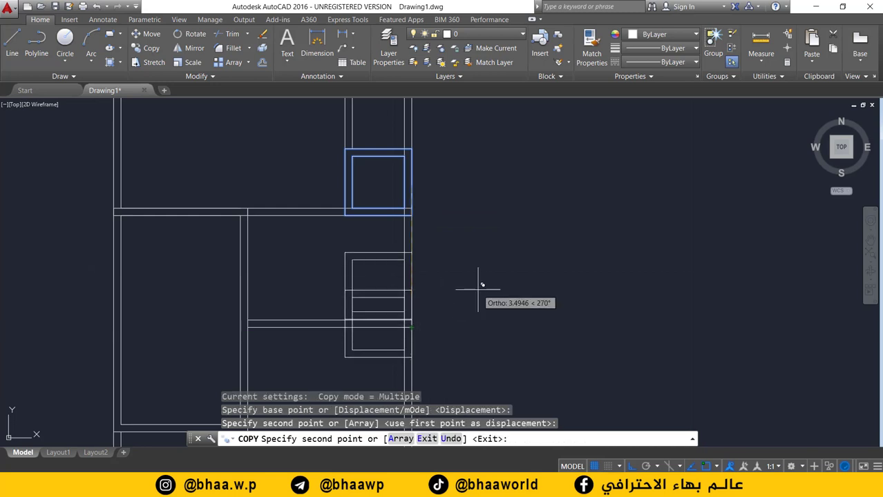
{"action": "key", "text": "Escape"}
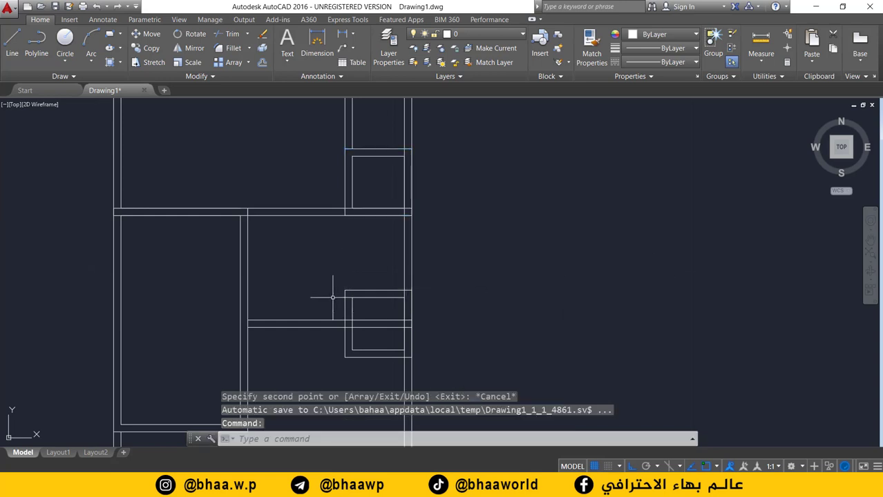
{"action": "scroll", "coordinate": [333, 297], "scroll_direction": "down", "scroll_amount": 2}
{"action": "scroll", "coordinate": [345, 272], "scroll_direction": "up", "scroll_amount": 2}
{"action": "middle_click_drag", "start_coordinate": [350, 266], "coordinate": [347, 243]}
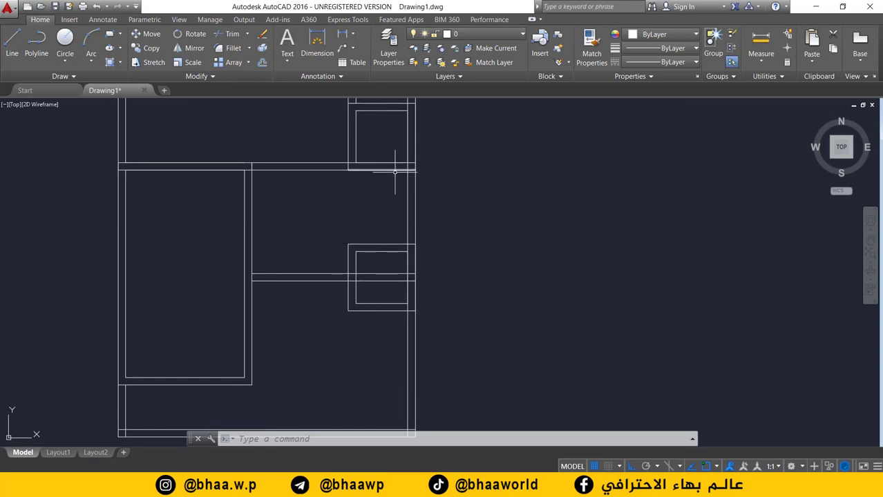
{"action": "key", "text": "ctrl+z"}
{"action": "key", "text": "ctrl+z"}
{"action": "key", "text": "ctrl+z"}
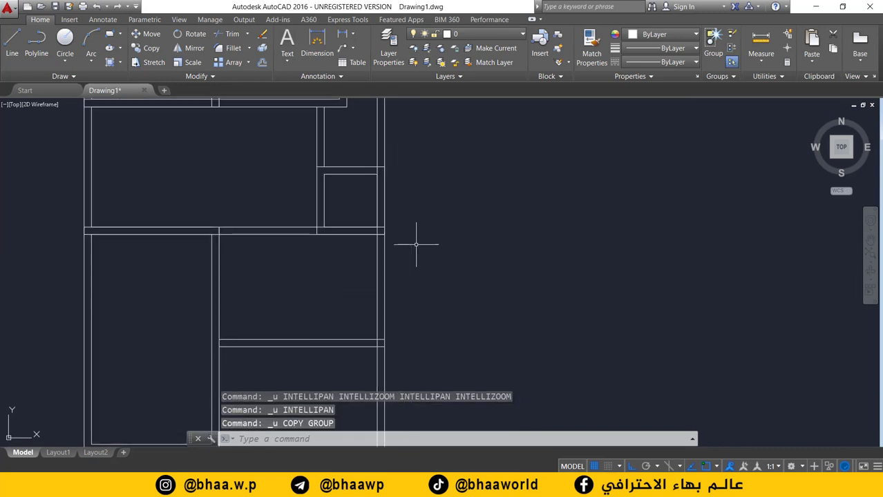
Step: Start copying both column squares and adjust object snaps in Drafting Settings
{"action": "left_click", "coordinate": [145, 47]}
{"action": "left_click", "coordinate": [356, 168]}
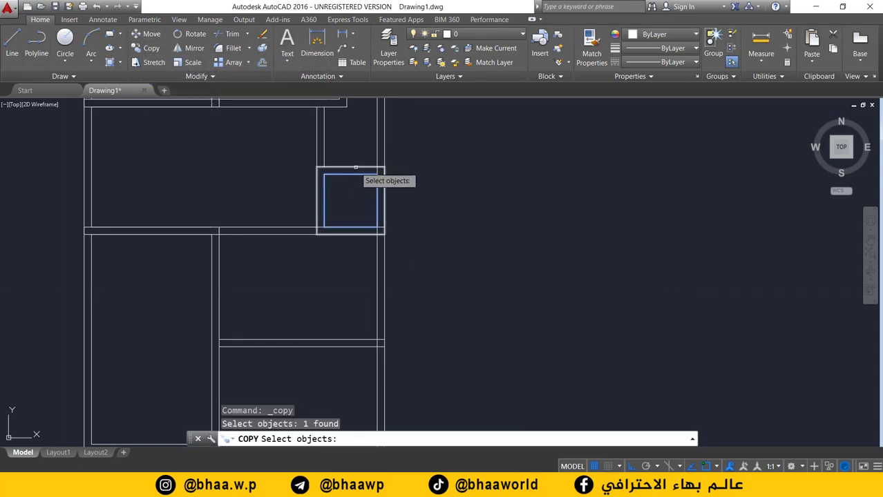
{"action": "left_click", "coordinate": [356, 168]}
{"action": "key", "text": "Return"}
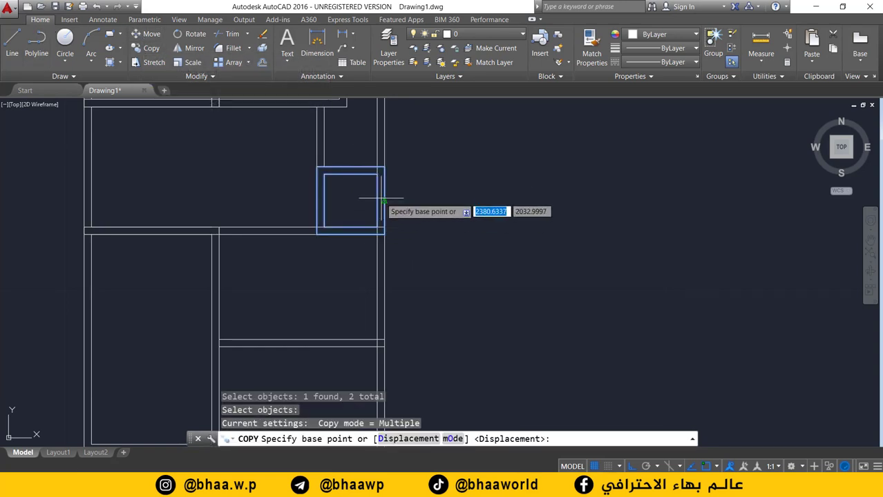
{"action": "left_click", "coordinate": [716, 467]}
{"action": "left_click", "coordinate": [736, 452]}
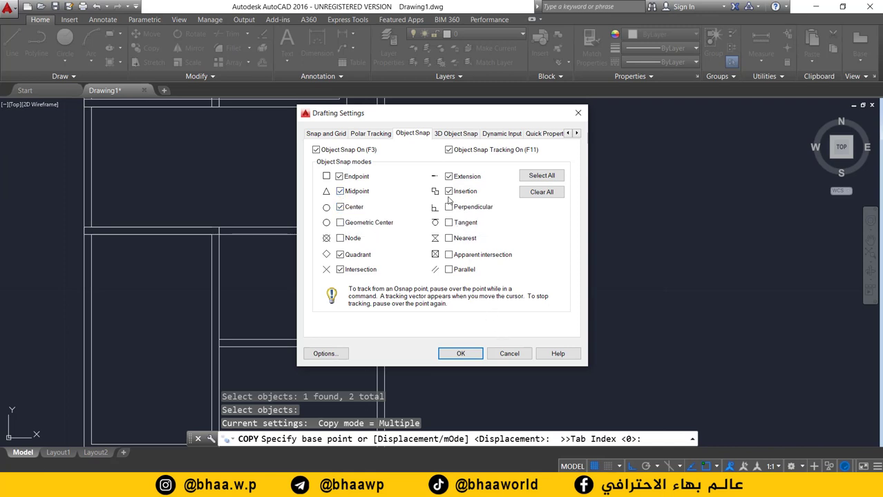
{"action": "left_click", "coordinate": [460, 354]}
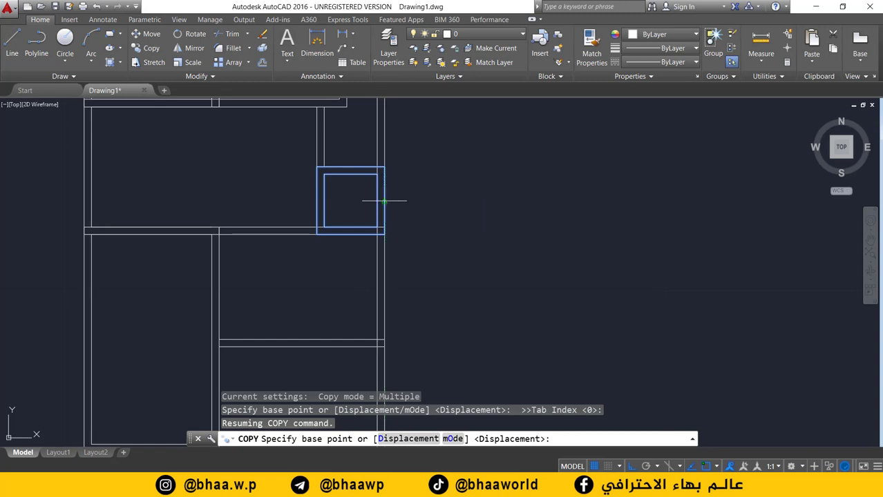
Step: Place the copy from the column's right edge at the lower wall junction
{"action": "left_click", "coordinate": [386, 201]}
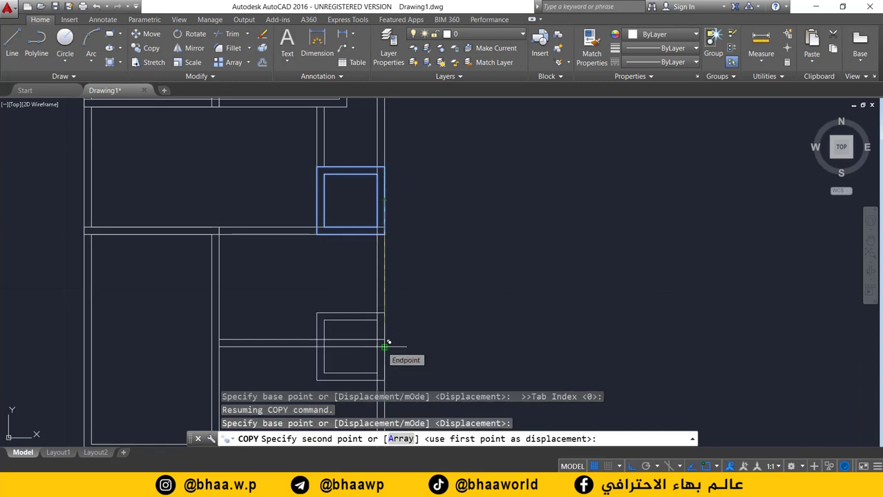
{"action": "left_click", "coordinate": [388, 342]}
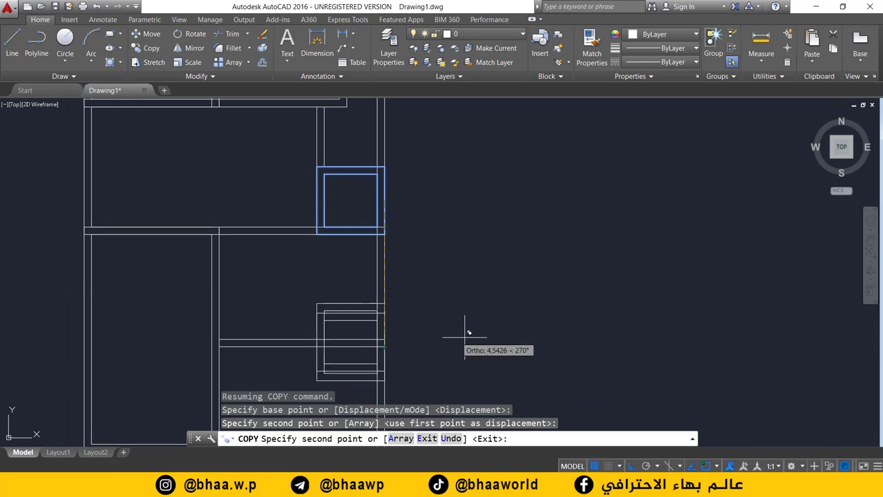
{"action": "key", "text": "Return"}
{"action": "scroll", "coordinate": [449, 263], "scroll_direction": "down", "scroll_amount": 2}
Step: Pan to the lower column copy and undo an accidental trim
{"action": "middle_click_drag", "start_coordinate": [437, 258], "coordinate": [421, 235]}
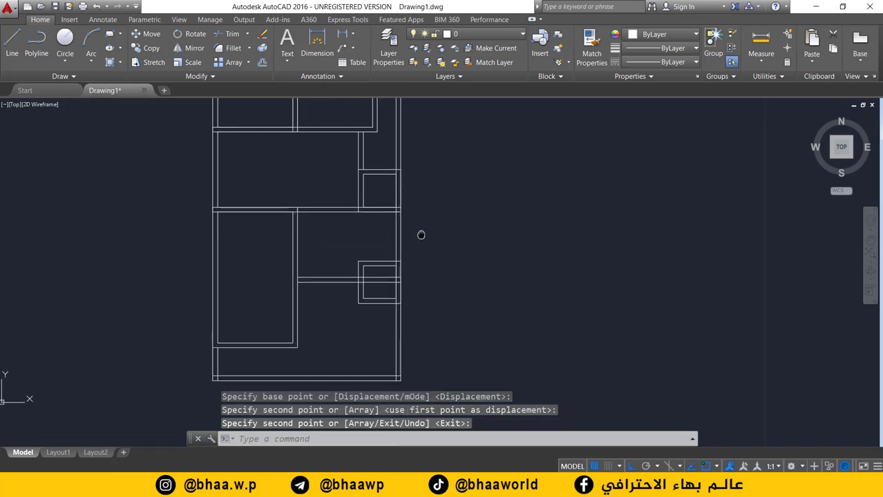
{"action": "scroll", "coordinate": [397, 264], "scroll_direction": "up", "scroll_amount": 3}
{"action": "scroll", "coordinate": [373, 283], "scroll_direction": "up", "scroll_amount": 1}
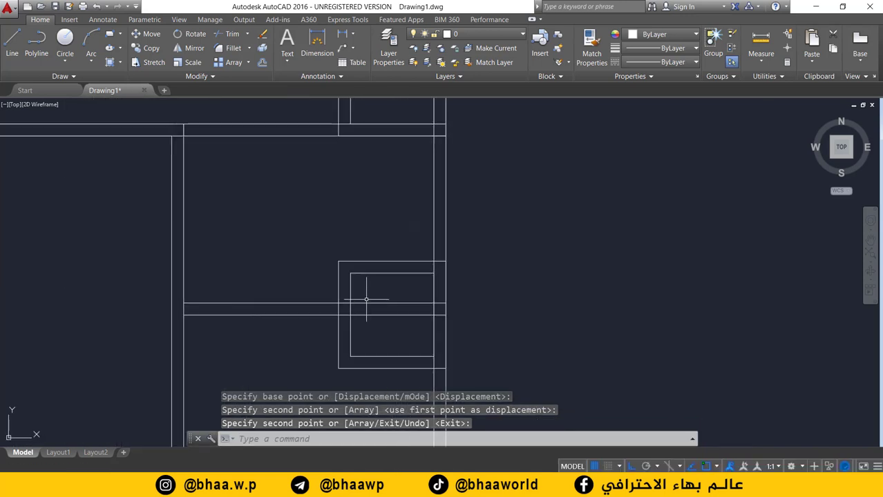
{"action": "middle_click_drag", "start_coordinate": [366, 299], "coordinate": [336, 282]}
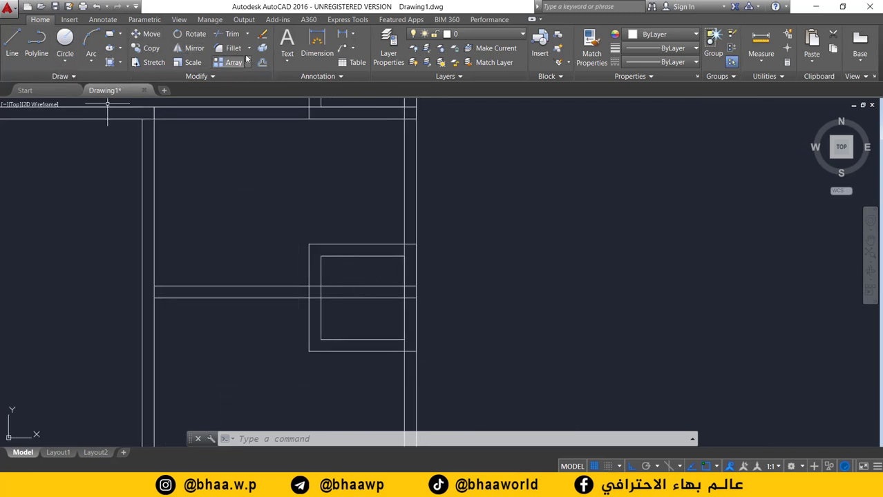
{"action": "left_click", "coordinate": [232, 36]}
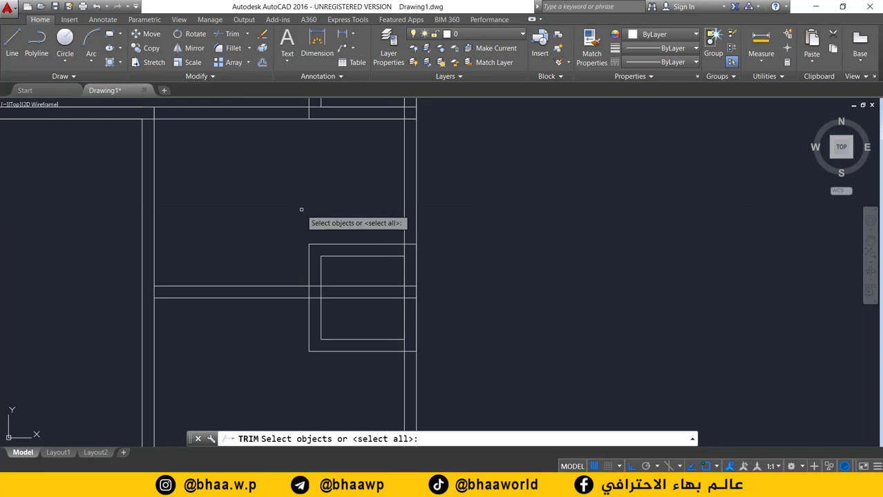
{"action": "key", "text": "Return"}
{"action": "key", "text": "Escape"}
{"action": "scroll", "coordinate": [359, 249], "scroll_direction": "up", "scroll_amount": 2}
{"action": "key", "text": "ctrl+z"}
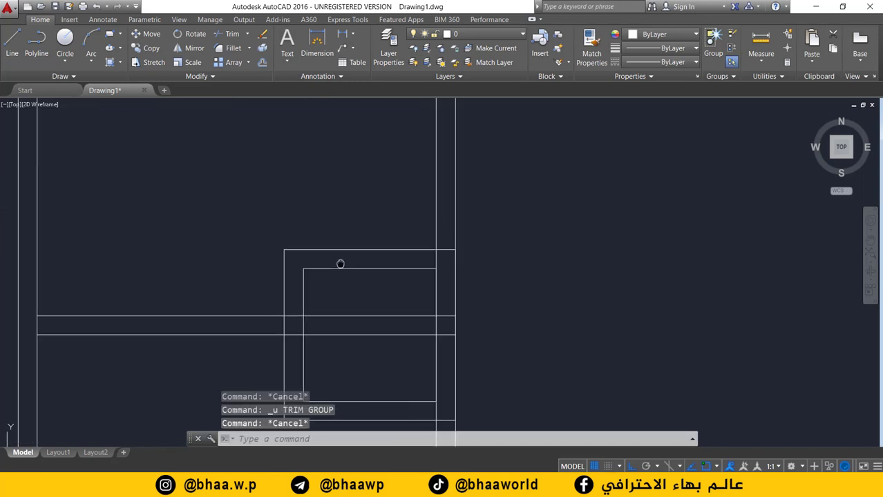
{"action": "key", "text": "Escape"}
Step: Select the copied column squares with a window, then clear the selection
{"action": "left_click", "coordinate": [328, 273]}
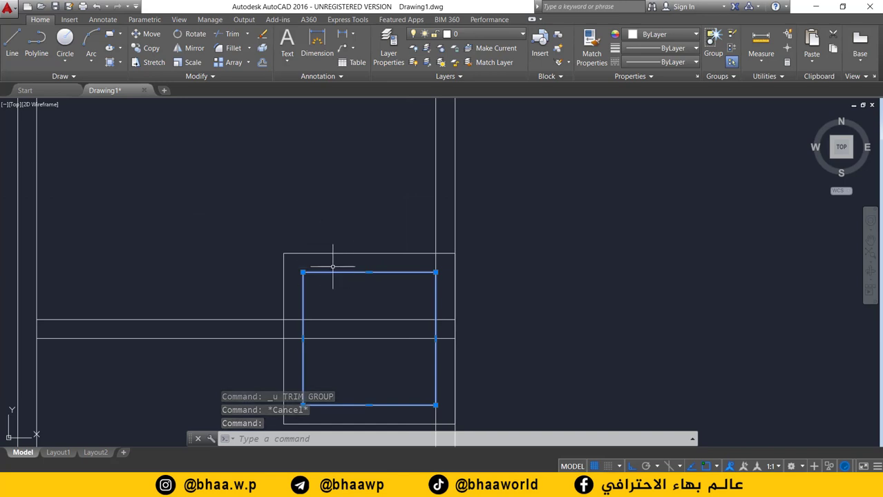
{"action": "left_click", "coordinate": [339, 213]}
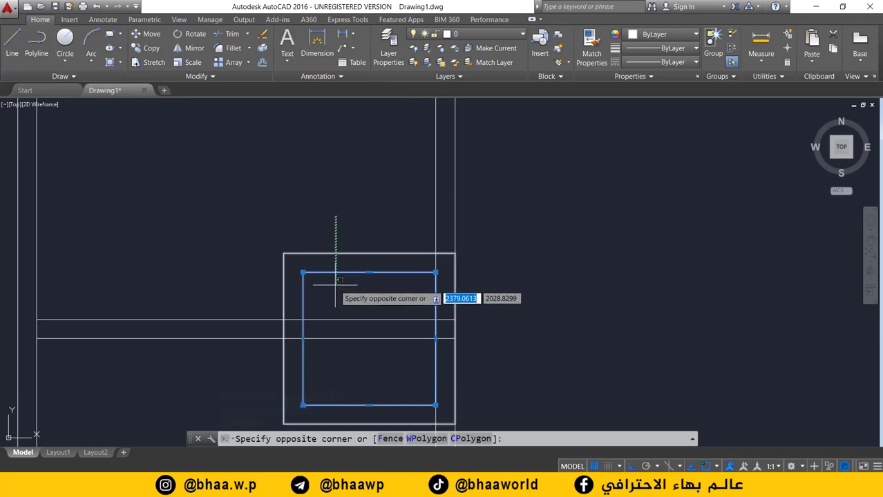
{"action": "left_click", "coordinate": [339, 277]}
{"action": "key", "text": "Escape"}
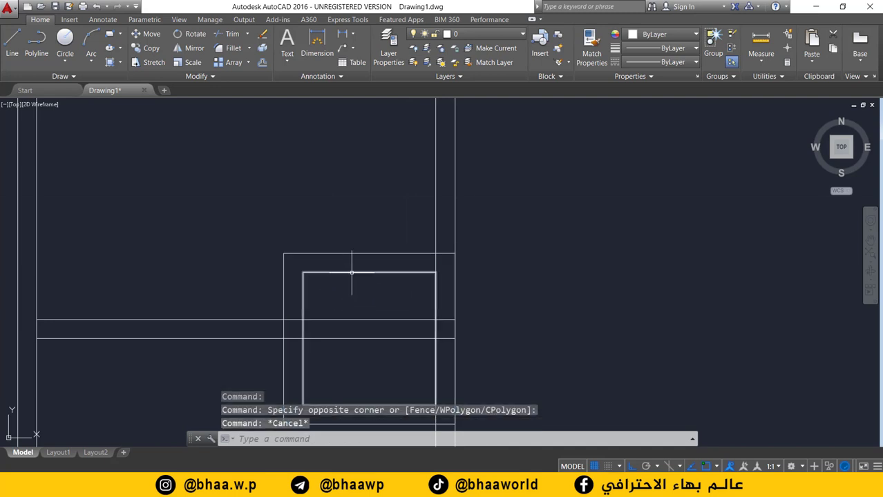
{"action": "left_click", "coordinate": [337, 277]}
{"action": "key", "text": "Escape"}
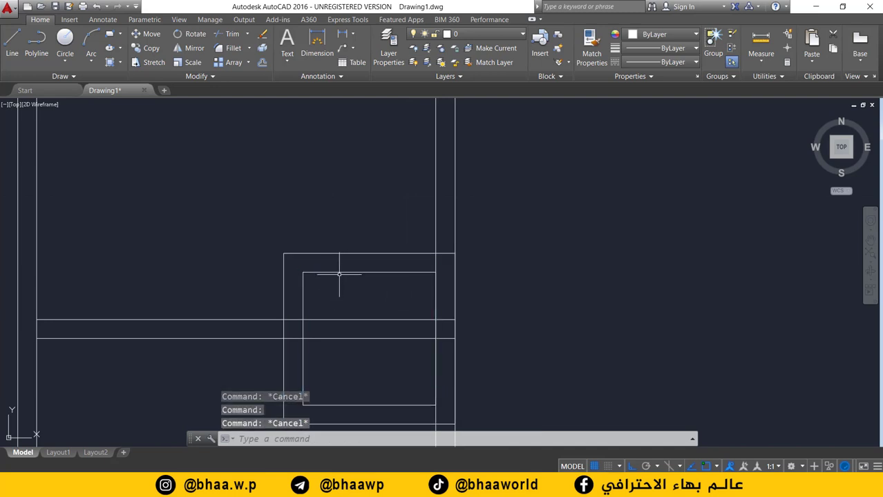
Step: Explode the inner column square into lines and adjust its left side line
{"action": "left_click", "coordinate": [341, 273]}
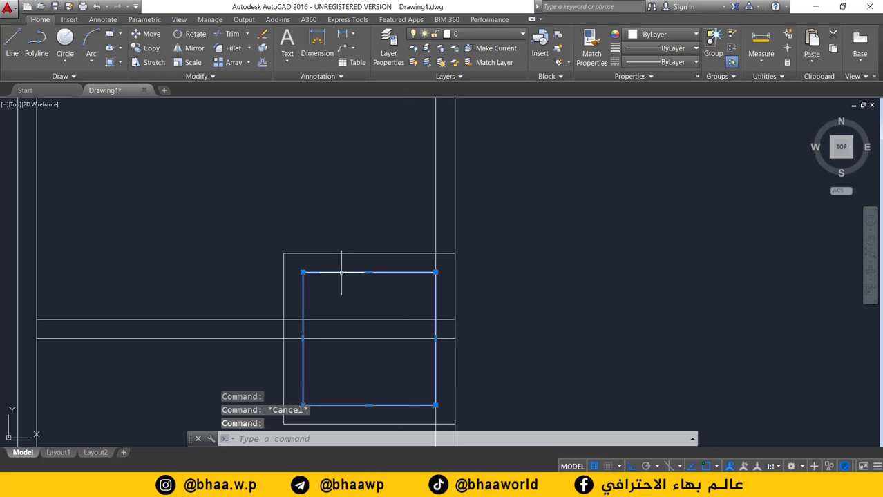
{"action": "left_click", "coordinate": [263, 48]}
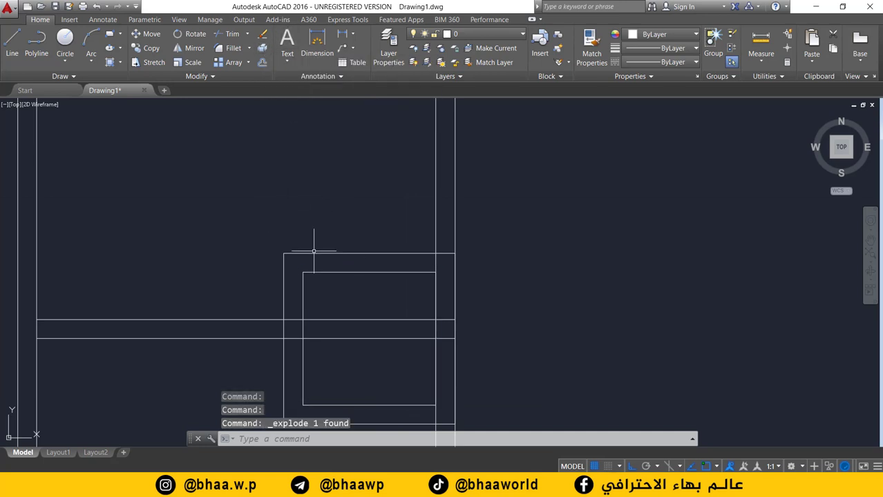
{"action": "left_click", "coordinate": [356, 272]}
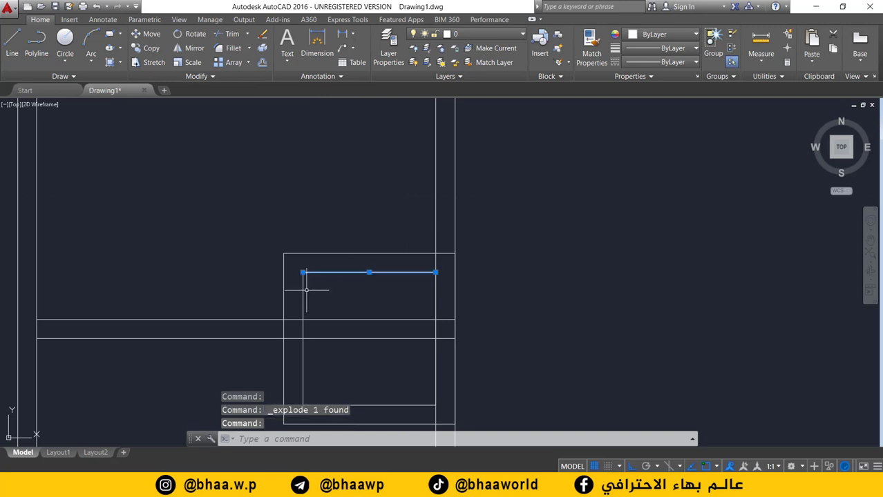
{"action": "key", "text": "Escape"}
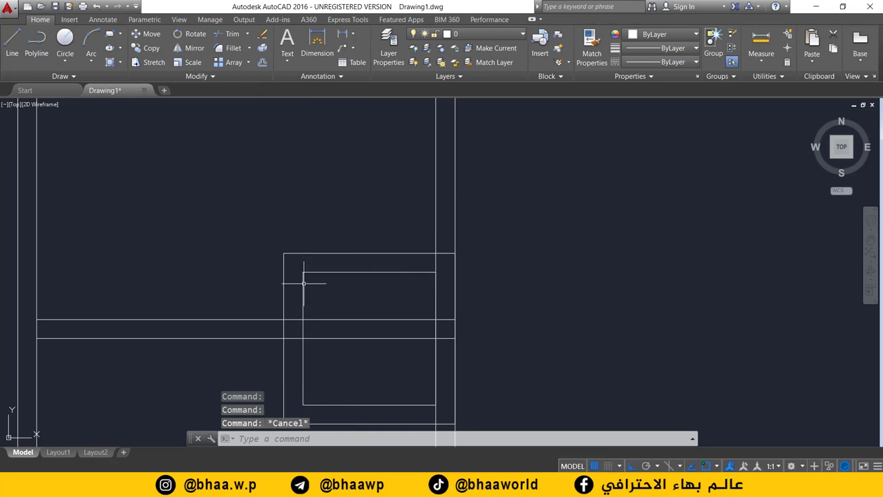
{"action": "left_click", "coordinate": [303, 284]}
{"action": "left_click", "coordinate": [303, 272]}
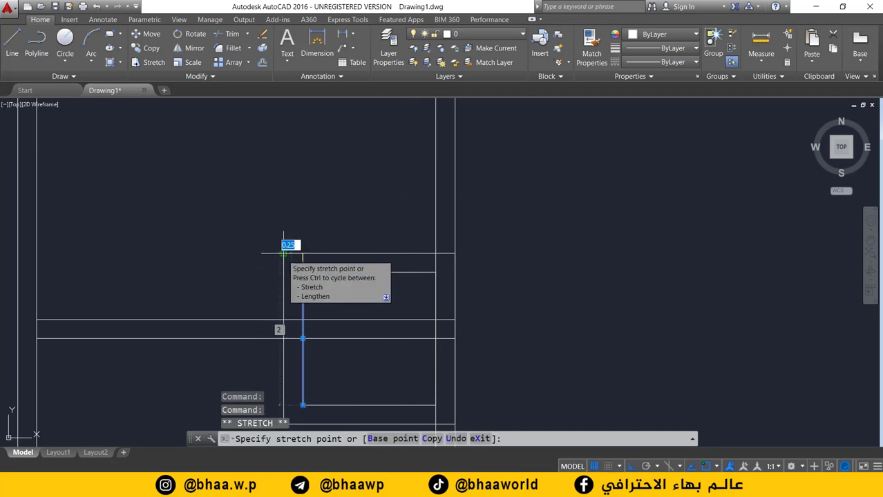
{"action": "mouse_move", "coordinate": [302, 254]}
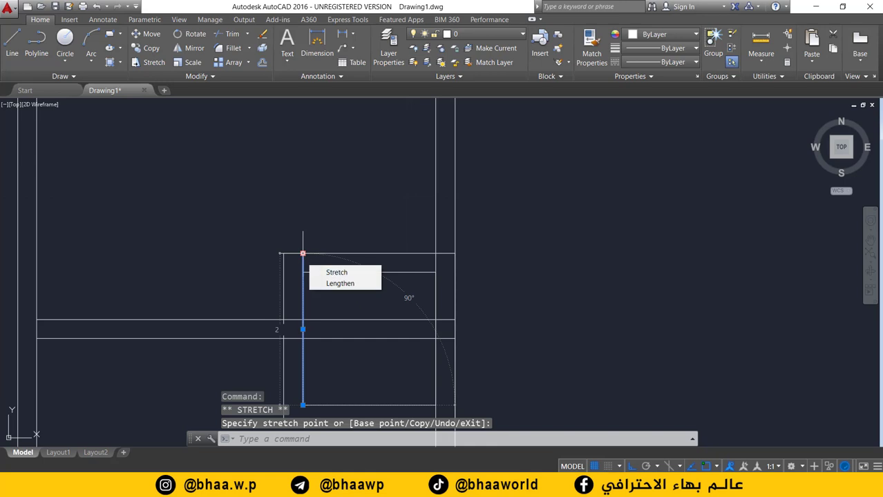
{"action": "key", "text": "Escape"}
{"action": "type", "text": "x"}
{"action": "key", "text": "Return"}
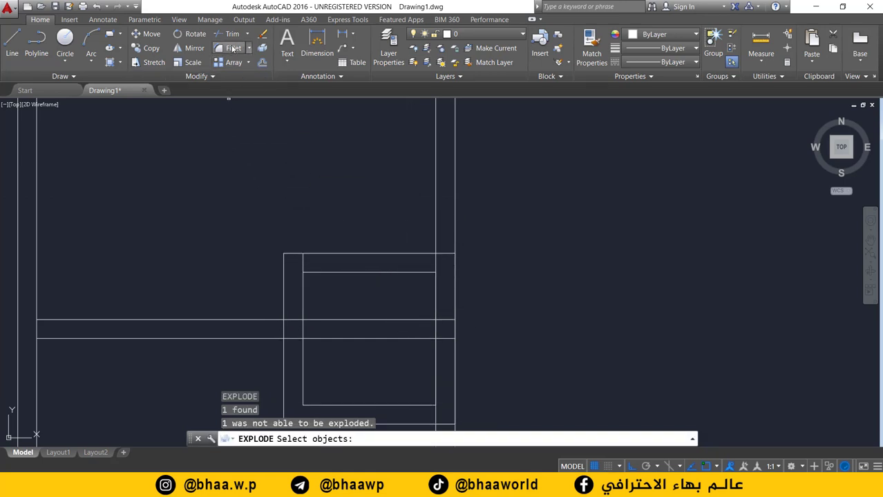
Step: Trim the column's top edge inside the wall; the stray line won't trim
{"action": "left_click", "coordinate": [232, 34]}
{"action": "key", "text": "Return"}
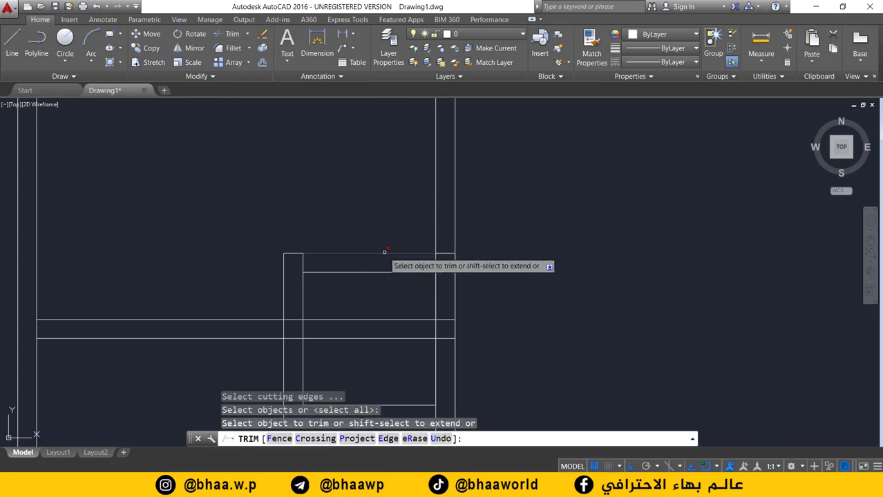
{"action": "left_click", "coordinate": [384, 253]}
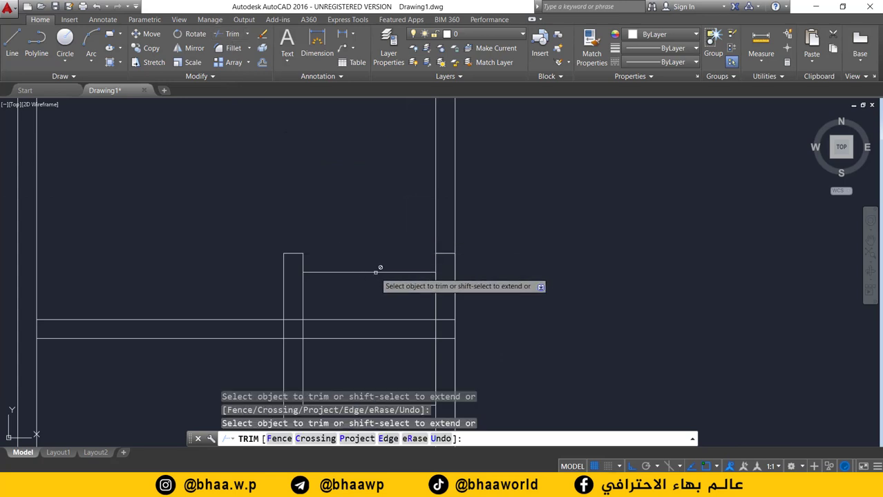
{"action": "left_click", "coordinate": [375, 272]}
{"action": "left_click", "coordinate": [375, 269]}
{"action": "left_click", "coordinate": [375, 266]}
{"action": "left_click", "coordinate": [375, 264]}
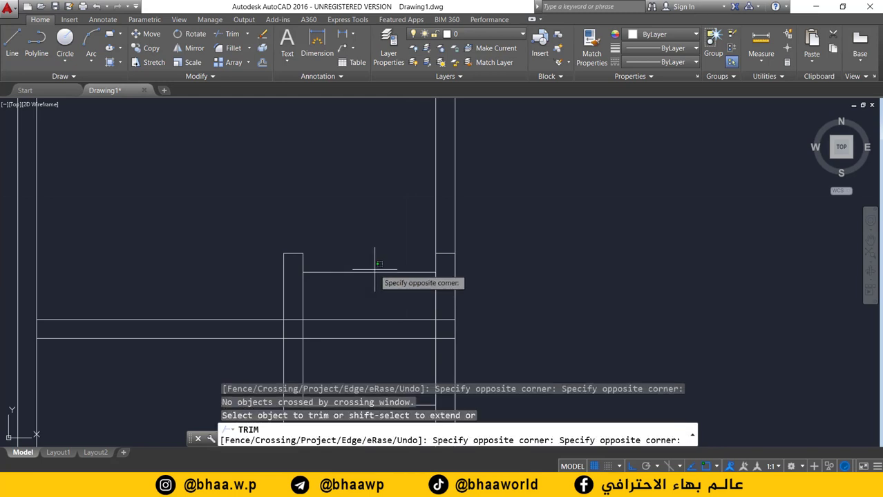
{"action": "left_click", "coordinate": [380, 261]}
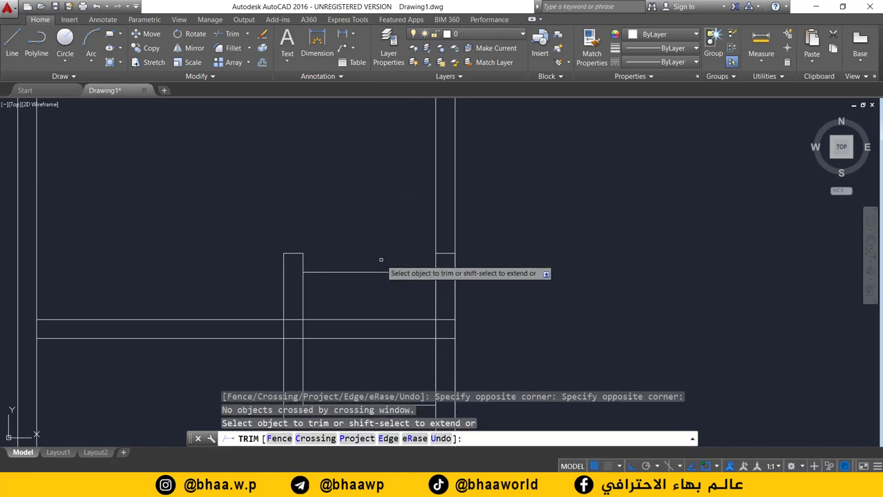
{"action": "key", "text": "Escape"}
Step: Delete the stray horizontal line between the two wall stubs
{"action": "left_click", "coordinate": [362, 272]}
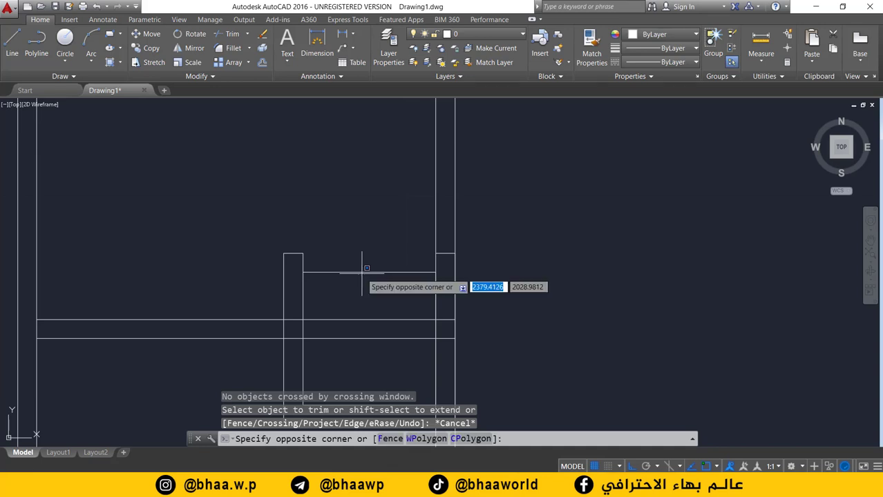
{"action": "left_click", "coordinate": [361, 272]}
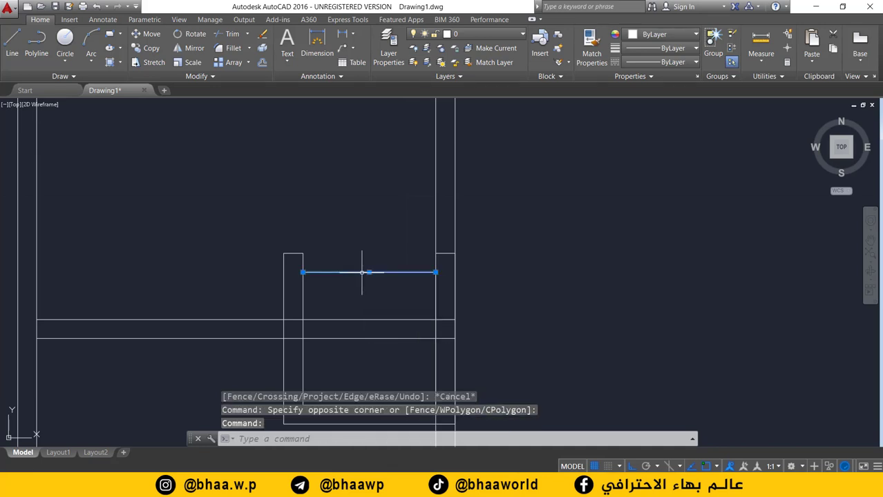
{"action": "key", "text": "Delete"}
{"action": "middle_click_drag", "start_coordinate": [390, 287], "coordinate": [387, 259]}
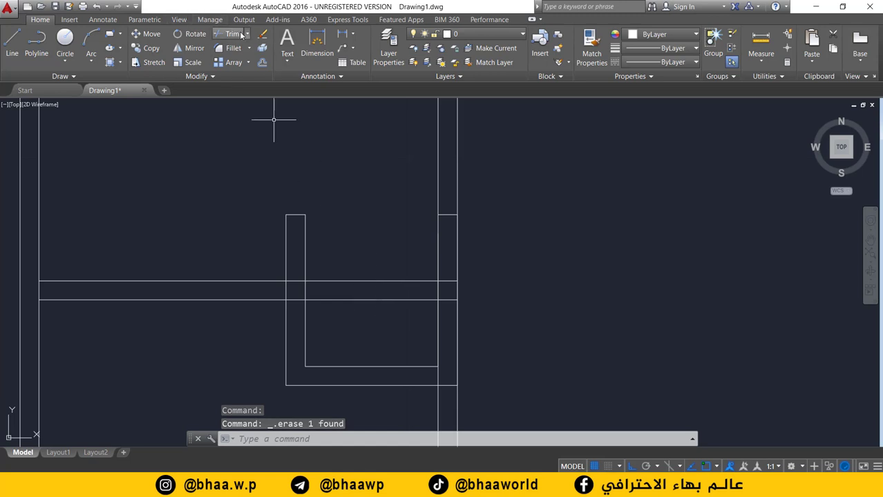
Step: Trim the upper and lower wall lines crossing the U-shaped room
{"action": "left_click", "coordinate": [230, 34]}
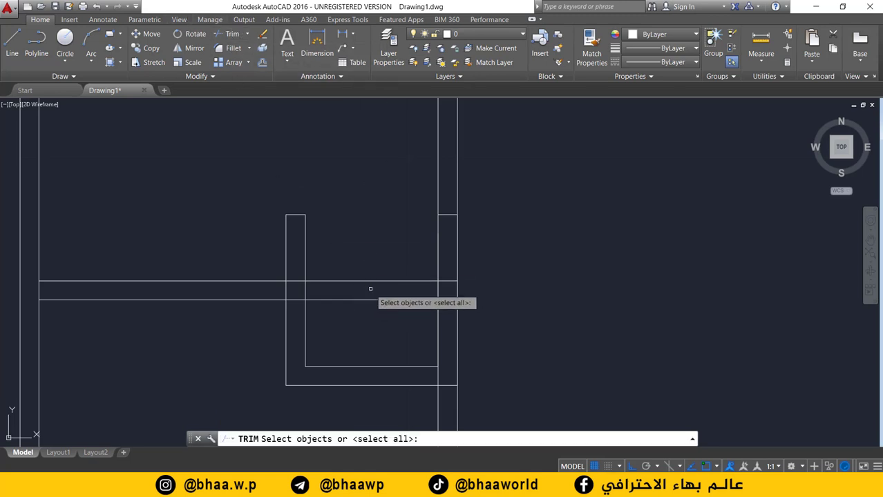
{"action": "key", "text": "Return"}
{"action": "left_click", "coordinate": [368, 281]}
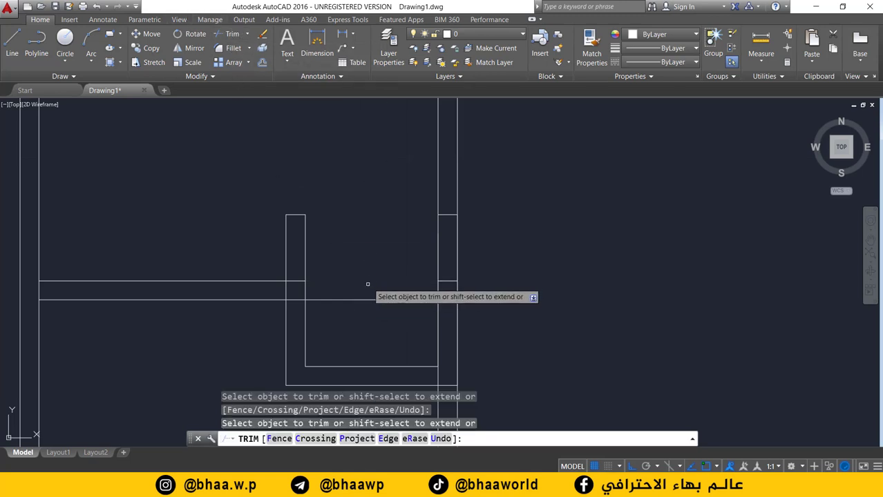
{"action": "left_click", "coordinate": [369, 299]}
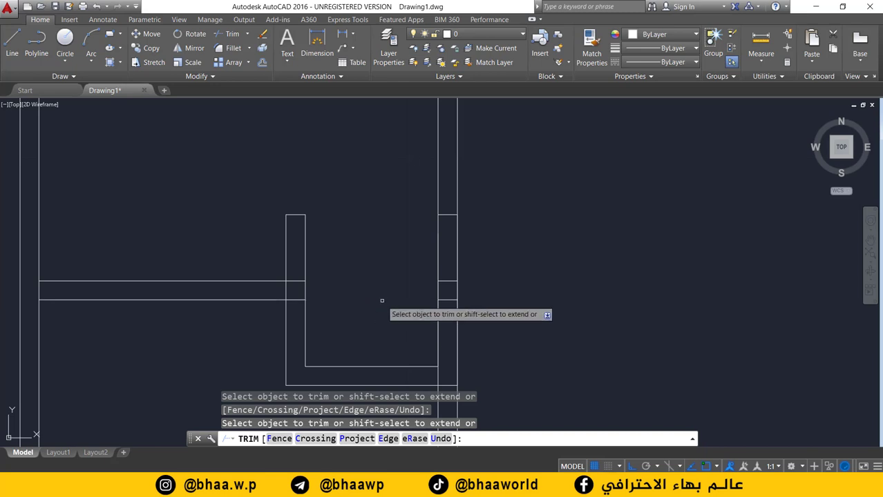
{"action": "scroll", "coordinate": [387, 304], "scroll_direction": "down", "scroll_amount": 1}
{"action": "scroll", "coordinate": [379, 298], "scroll_direction": "down", "scroll_amount": 1}
{"action": "scroll", "coordinate": [390, 283], "scroll_direction": "down", "scroll_amount": 1}
{"action": "key", "text": "Escape"}
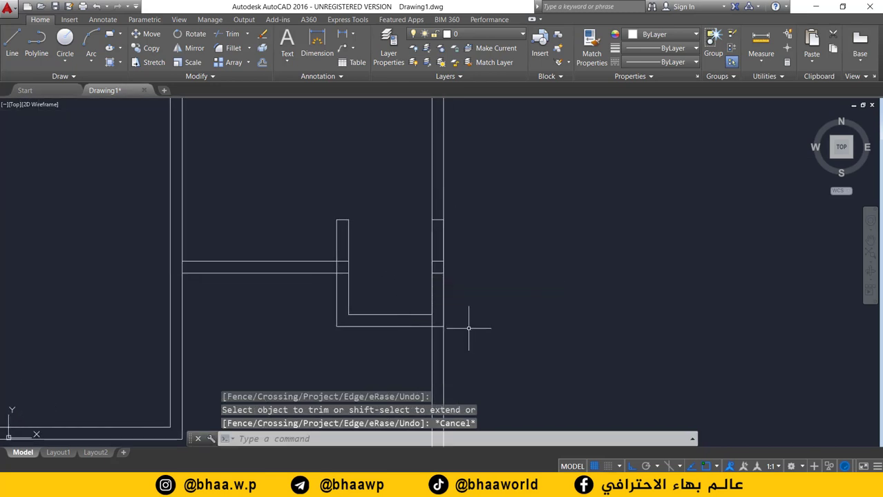
{"action": "left_click", "coordinate": [438, 220]}
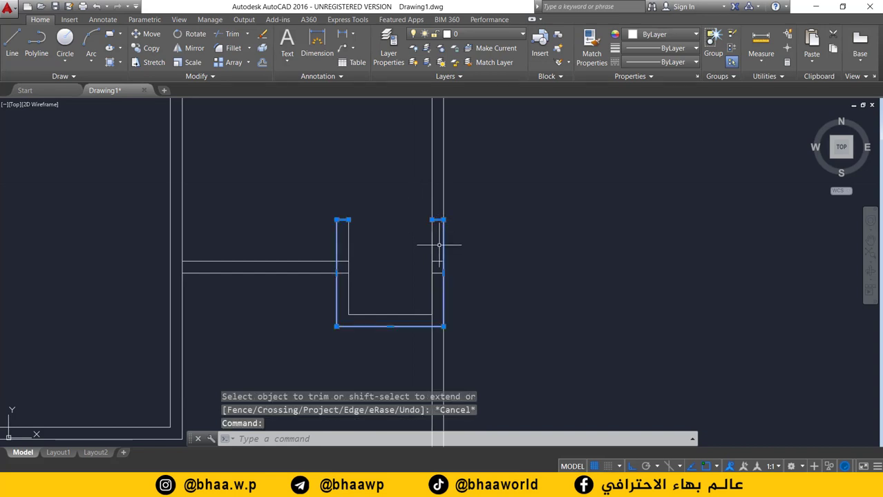
{"action": "scroll", "coordinate": [440, 244], "scroll_direction": "up", "scroll_amount": 2}
{"action": "key", "text": "Escape"}
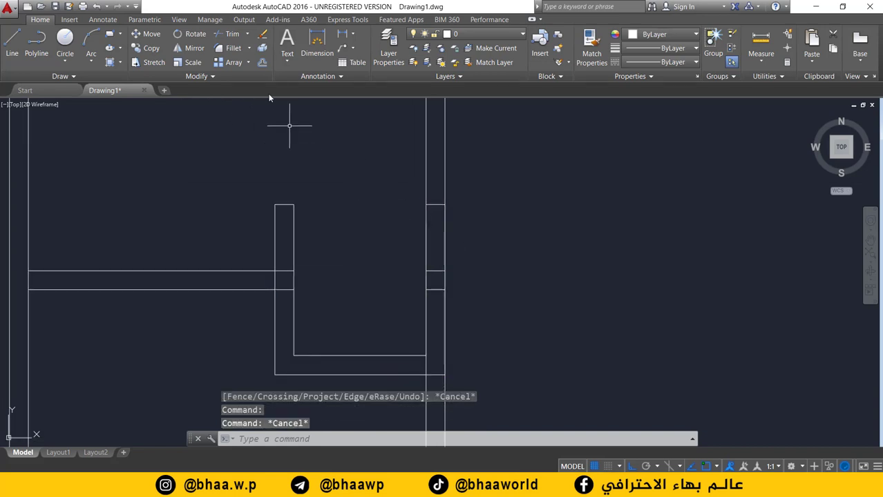
Step: Trim the right wall at the cross-wall junction and delete the leftover short segment
{"action": "left_click", "coordinate": [235, 40]}
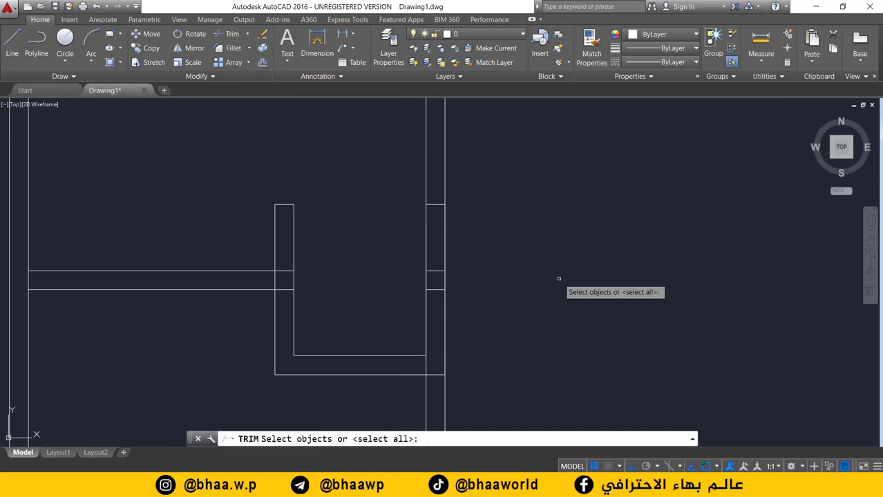
{"action": "key", "text": "Return"}
{"action": "left_click", "coordinate": [440, 206]}
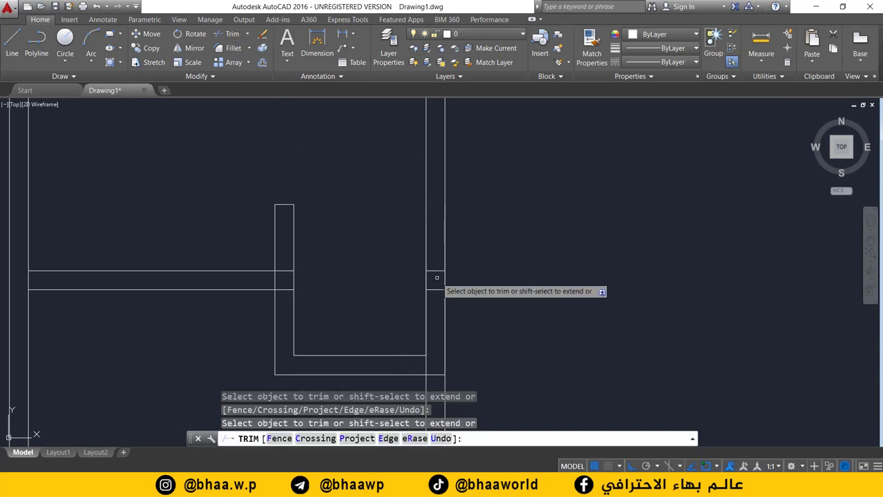
{"action": "left_click", "coordinate": [438, 271]}
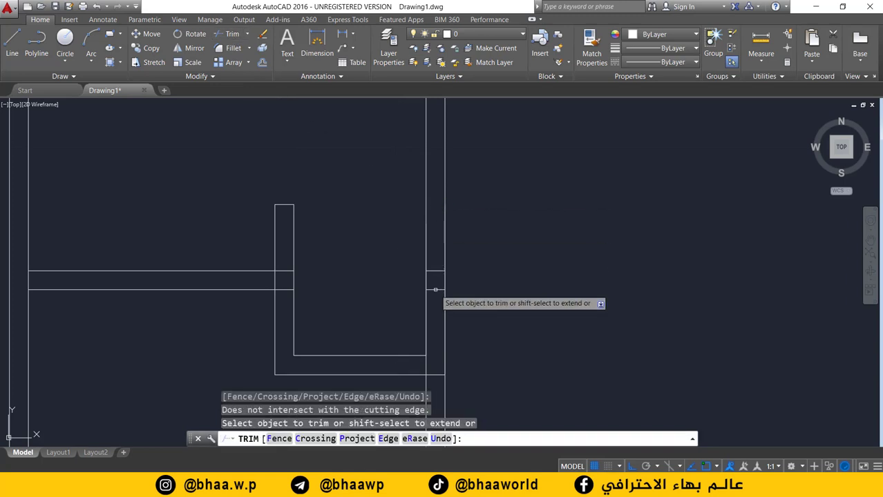
{"action": "left_click", "coordinate": [437, 374]}
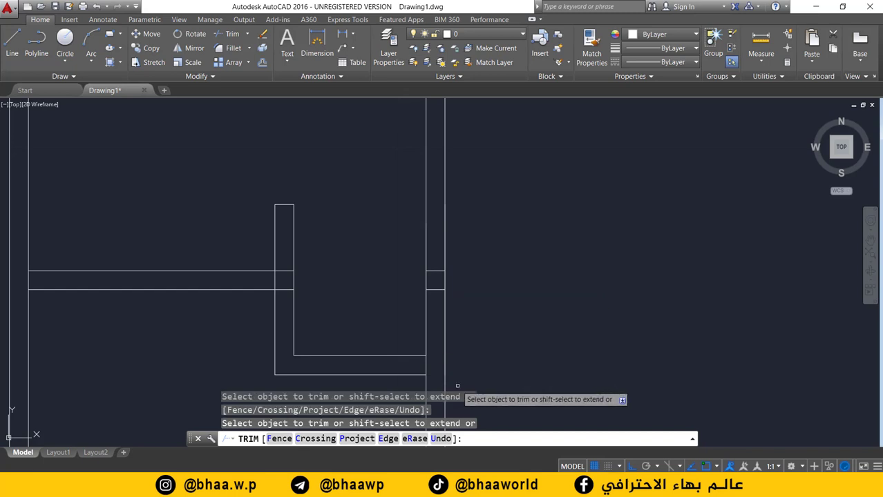
{"action": "key", "text": "Escape"}
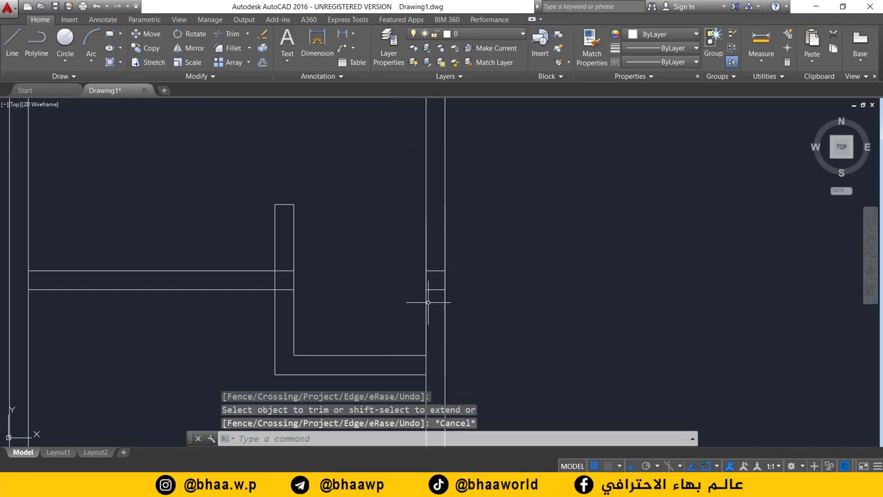
{"action": "left_click", "coordinate": [436, 271]}
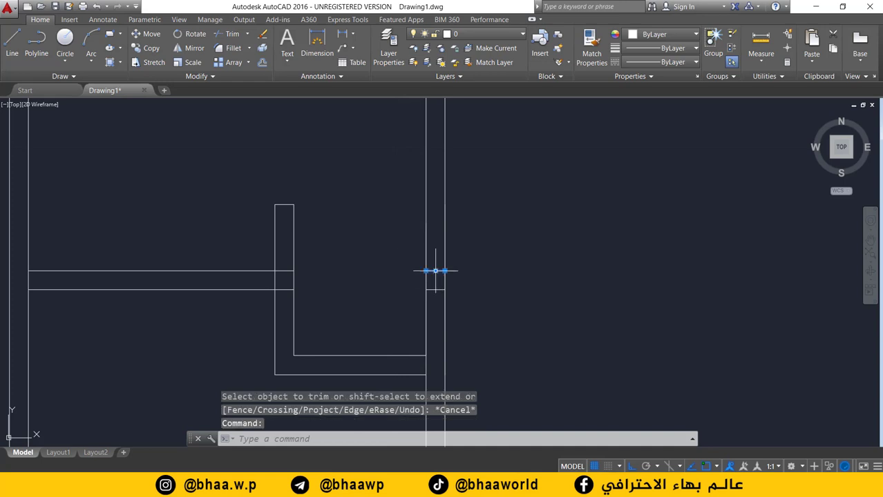
{"action": "key", "text": "Delete"}
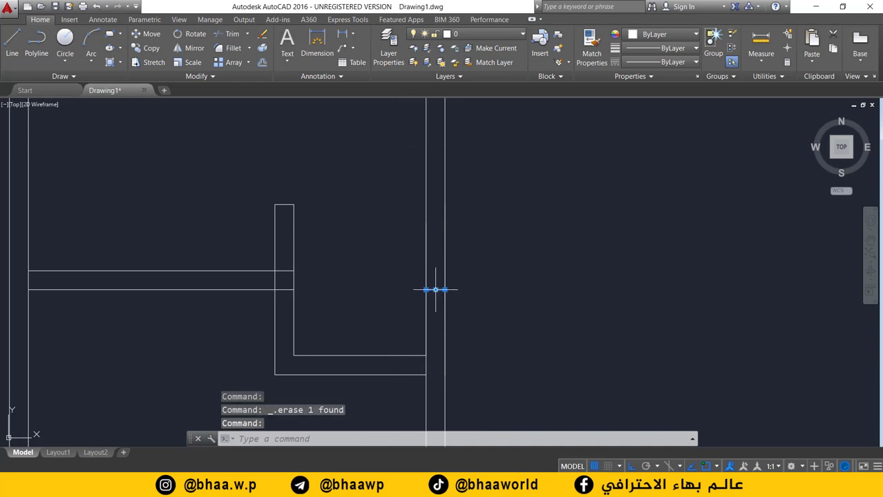
Step: Zoom out and pan until bedrooms, hall, bathroom, kitchen and reception are all centred in view
{"action": "scroll", "coordinate": [396, 300], "scroll_direction": "down", "scroll_amount": 1}
{"action": "scroll", "coordinate": [399, 310], "scroll_direction": "down", "scroll_amount": 1}
{"action": "scroll", "coordinate": [401, 316], "scroll_direction": "down", "scroll_amount": 1}
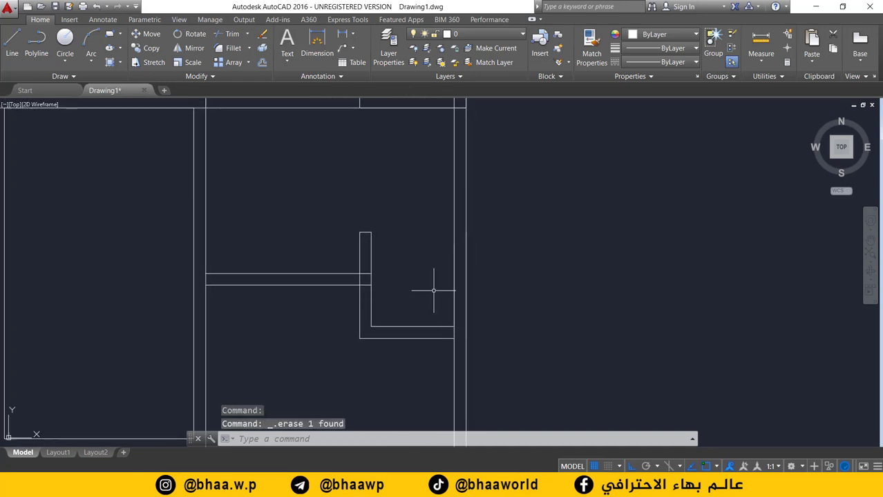
{"action": "scroll", "coordinate": [426, 289], "scroll_direction": "down", "scroll_amount": 1}
{"action": "scroll", "coordinate": [393, 297], "scroll_direction": "down", "scroll_amount": 1}
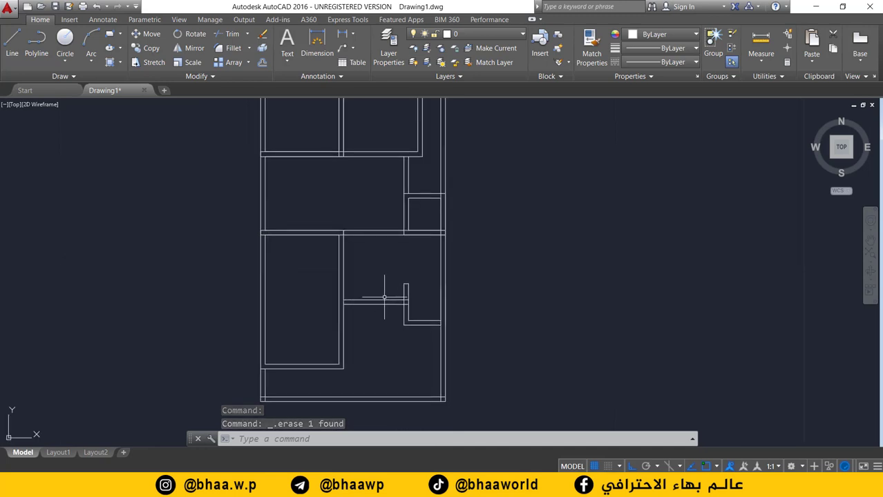
{"action": "scroll", "coordinate": [400, 319], "scroll_direction": "down", "scroll_amount": 2}
{"action": "middle_click_drag", "start_coordinate": [377, 276], "coordinate": [387, 306]}
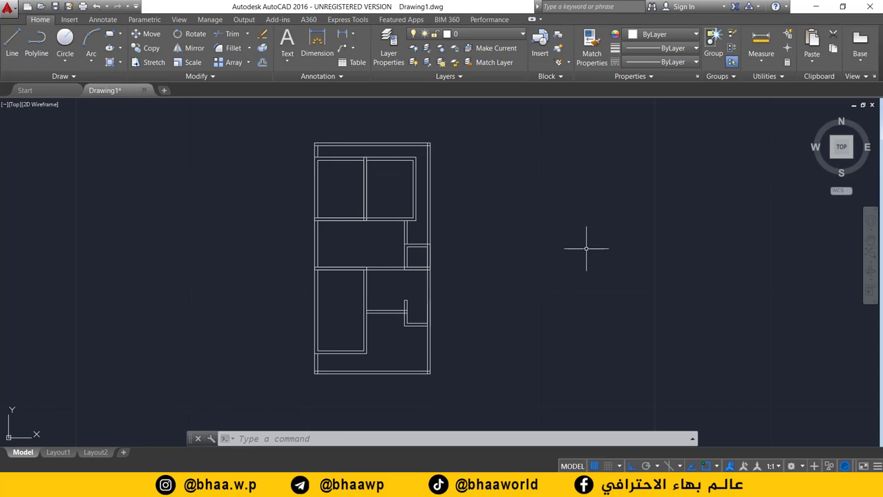
{"action": "scroll", "coordinate": [366, 197], "scroll_direction": "up", "scroll_amount": 2}
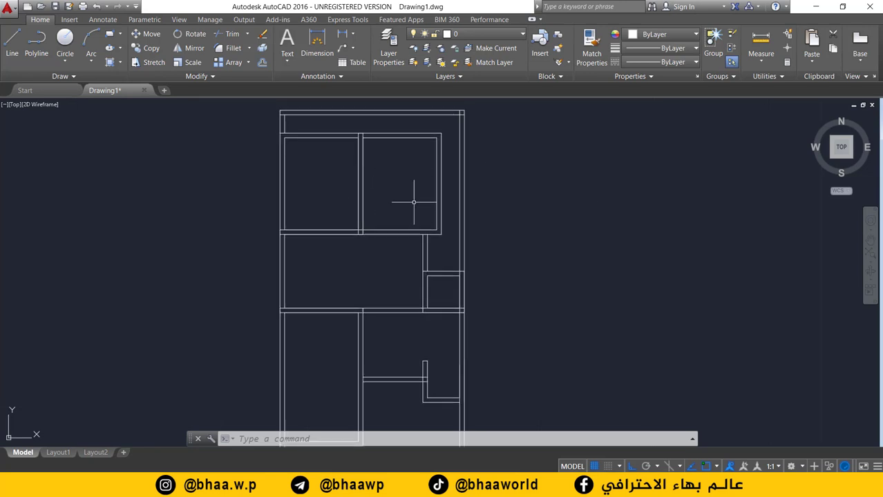
{"action": "scroll", "coordinate": [414, 201], "scroll_direction": "up", "scroll_amount": 1}
{"action": "middle_click_drag", "start_coordinate": [413, 194], "coordinate": [411, 325]}
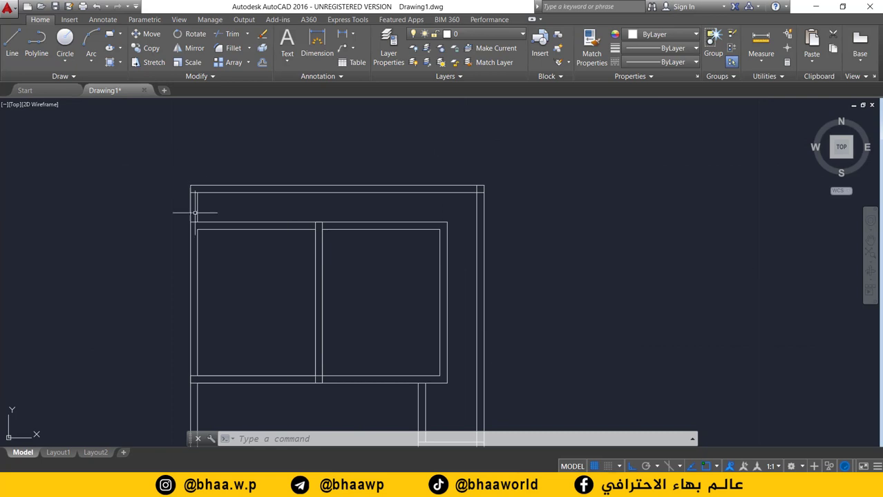
{"action": "scroll", "coordinate": [453, 290], "scroll_direction": "down", "scroll_amount": 1}
{"action": "middle_click_drag", "start_coordinate": [403, 299], "coordinate": [400, 236]}
{"action": "scroll", "coordinate": [400, 236], "scroll_direction": "down", "scroll_amount": 1}
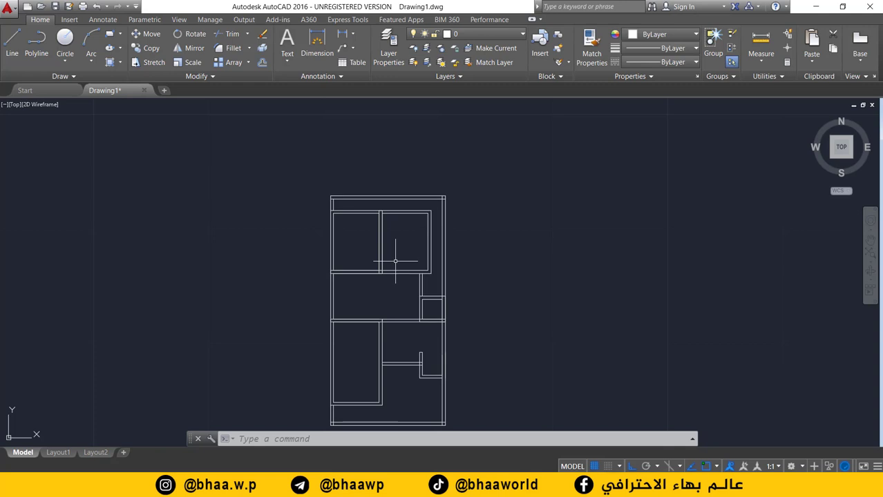
{"action": "middle_click_drag", "start_coordinate": [283, 184], "coordinate": [235, 150]}
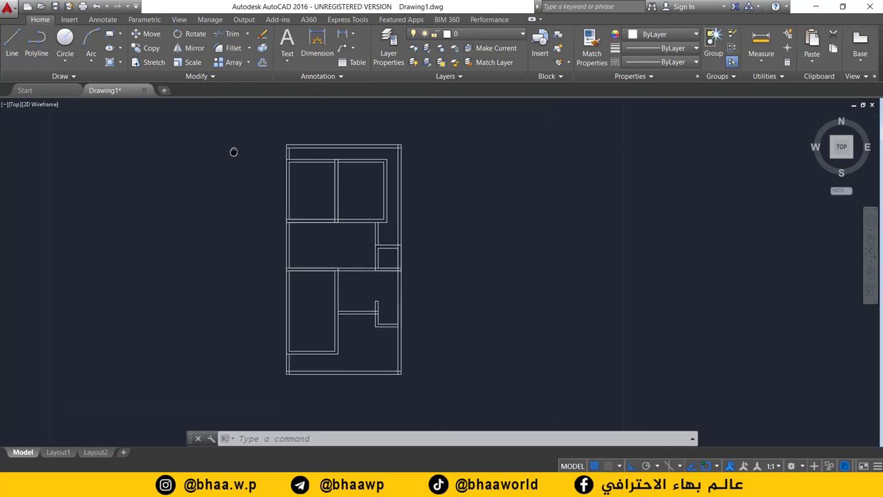